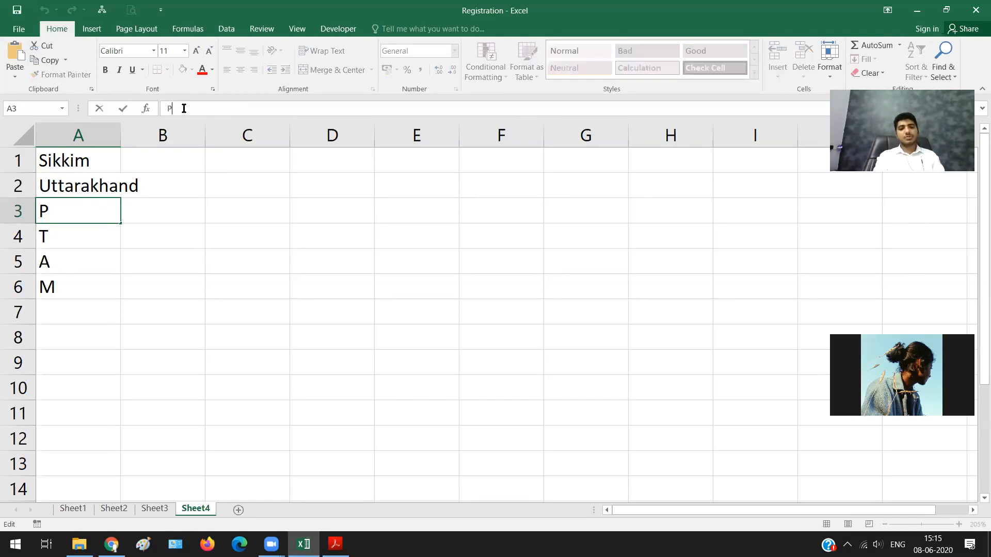
Step: Complete the state names in cells A3 and A4 of Sheet4 as Puducherry and Telengana
{"action": "type", "text": "uducherry"}
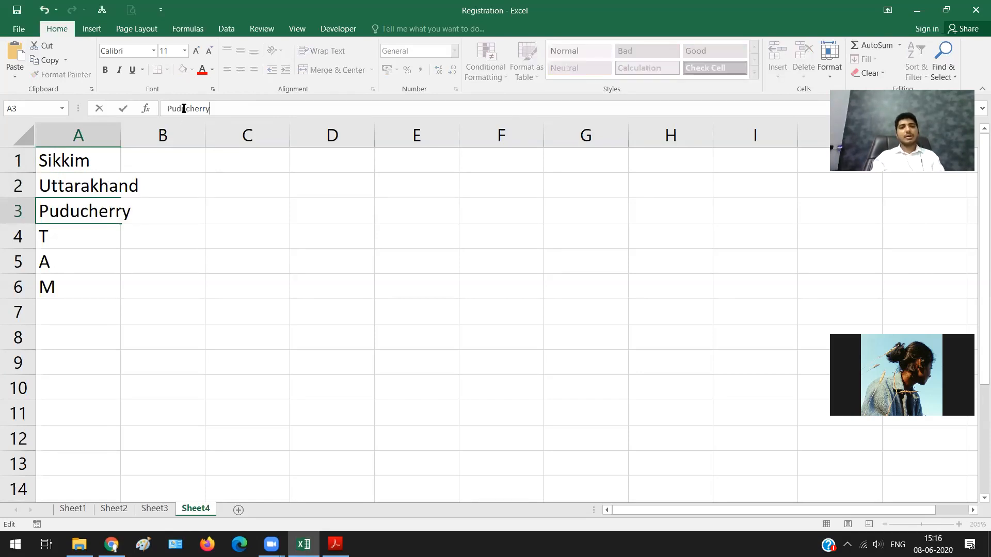
{"action": "key", "text": "Return"}
{"action": "left_click", "coordinate": [216, 106]}
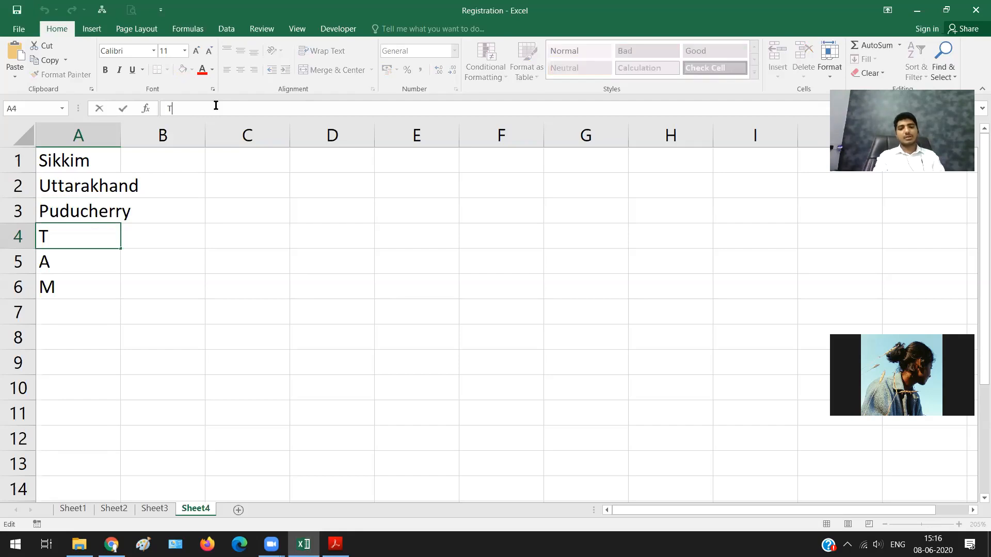
{"action": "type", "text": "elengana"}
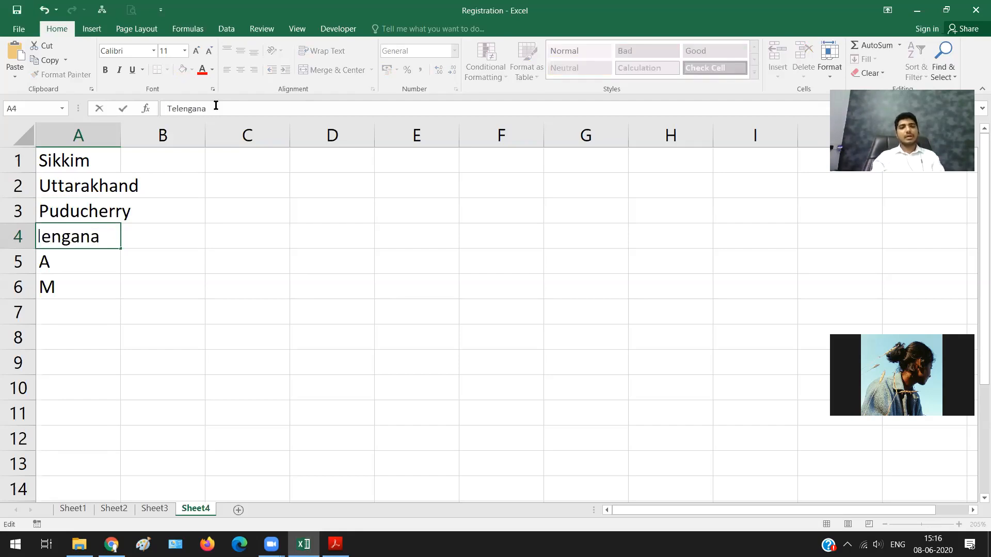
{"action": "key", "text": "Return"}
Step: Expand the initial A in cell A5 to the state name Arunchal Pradesh
{"action": "left_click", "coordinate": [216, 104]}
{"action": "type", "text": "A"}
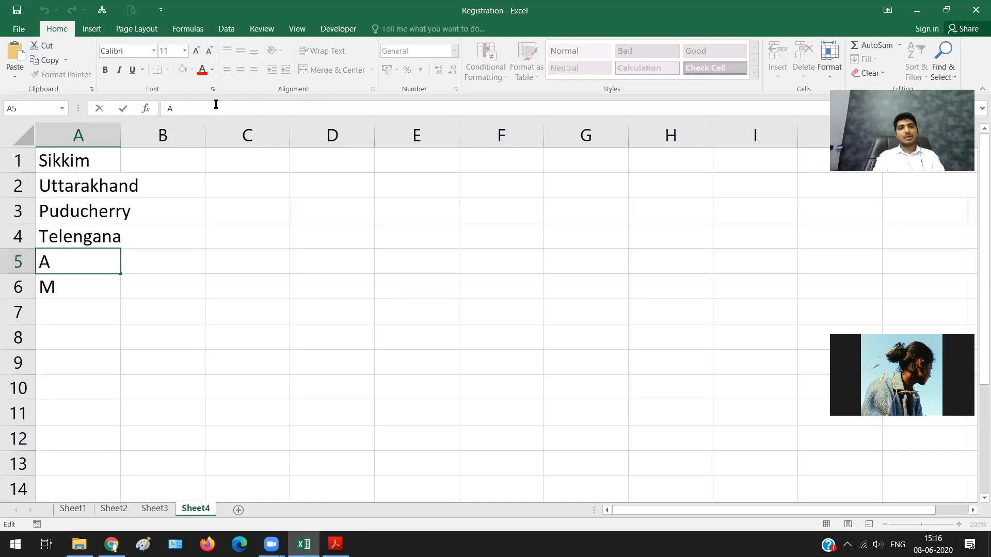
{"action": "type", "text": "runca"}
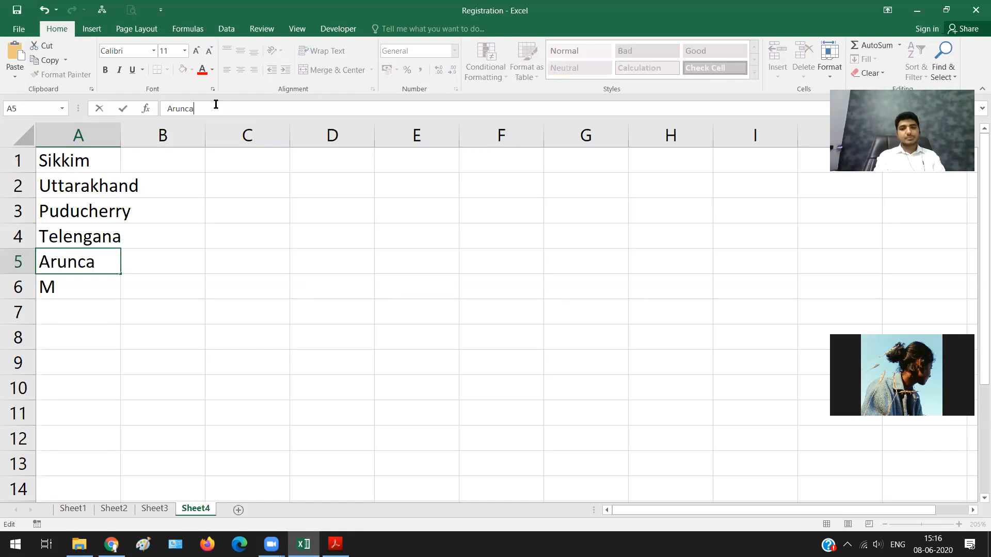
{"action": "type", "text": "hal"}
{"action": "type", "text": " O"}
{"action": "key", "text": "BackSpace"}
{"action": "type", "text": "Pra"}
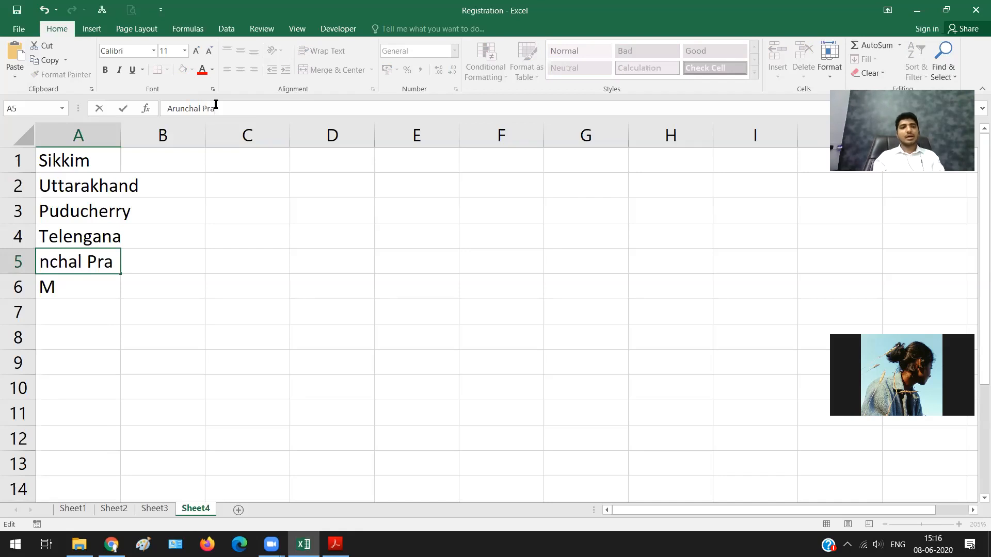
{"action": "type", "text": "desh"}
{"action": "key", "text": "Return"}
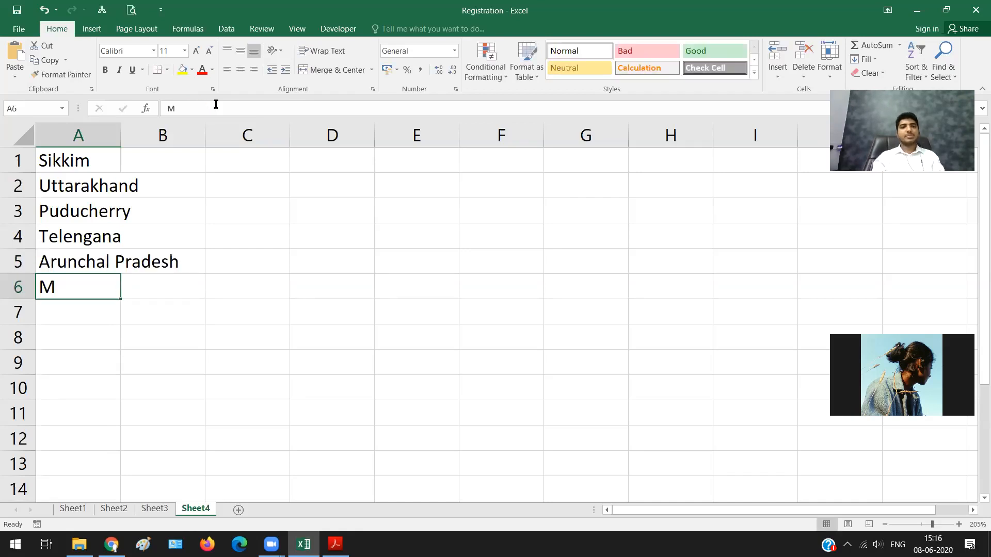
Step: Complete cell A6 as Meghalaya and enter the acronym SUPTAM in cell A7 below the list
{"action": "left_click", "coordinate": [184, 104]}
{"action": "type", "text": "egh"}
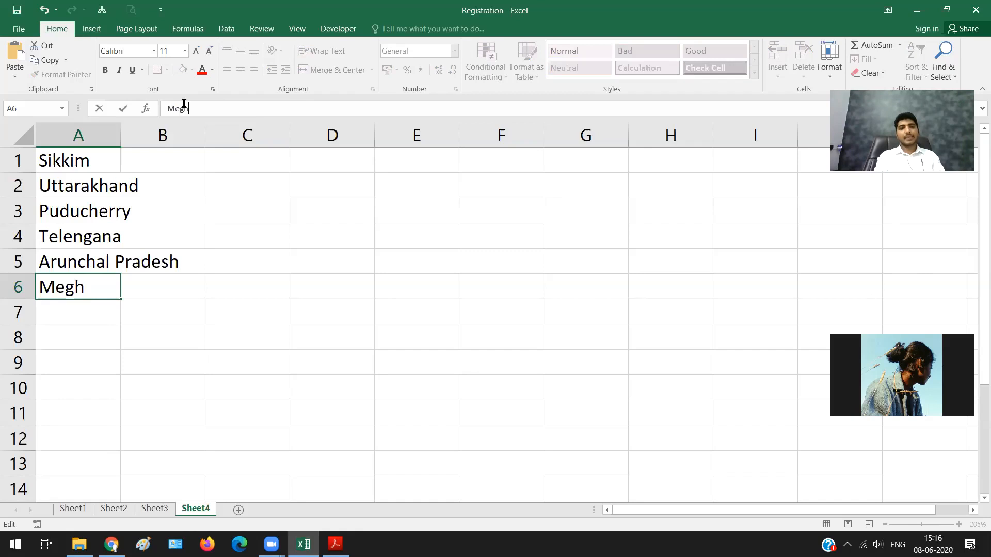
{"action": "type", "text": "alaya"}
{"action": "key", "text": "ctrl+Return"}
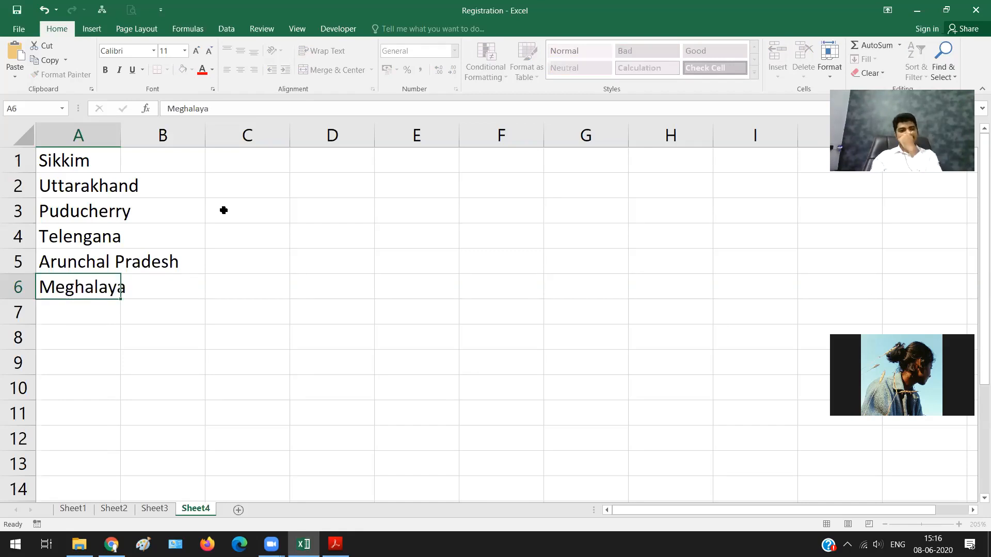
{"action": "key", "text": "Return"}
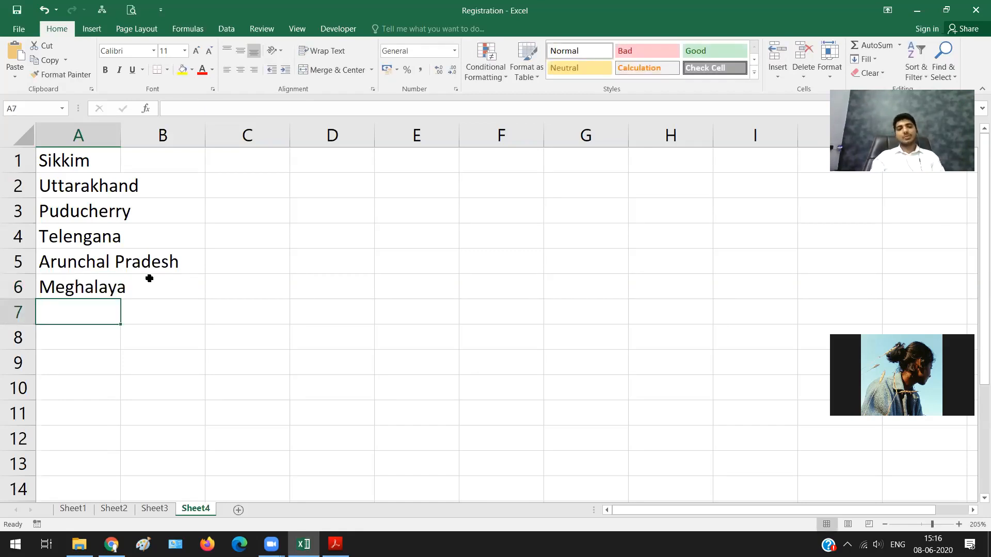
{"action": "type", "text": "SUPTAM"}
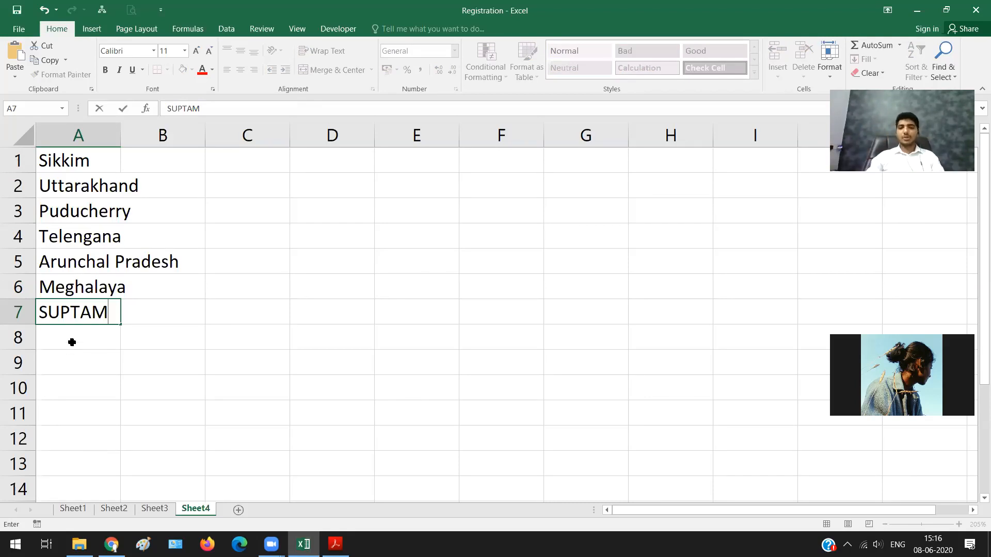
Step: On Sheet1, enter a turnover of 50,00,000 for the first Karnataka row in cell C2
{"action": "left_click", "coordinate": [72, 509]}
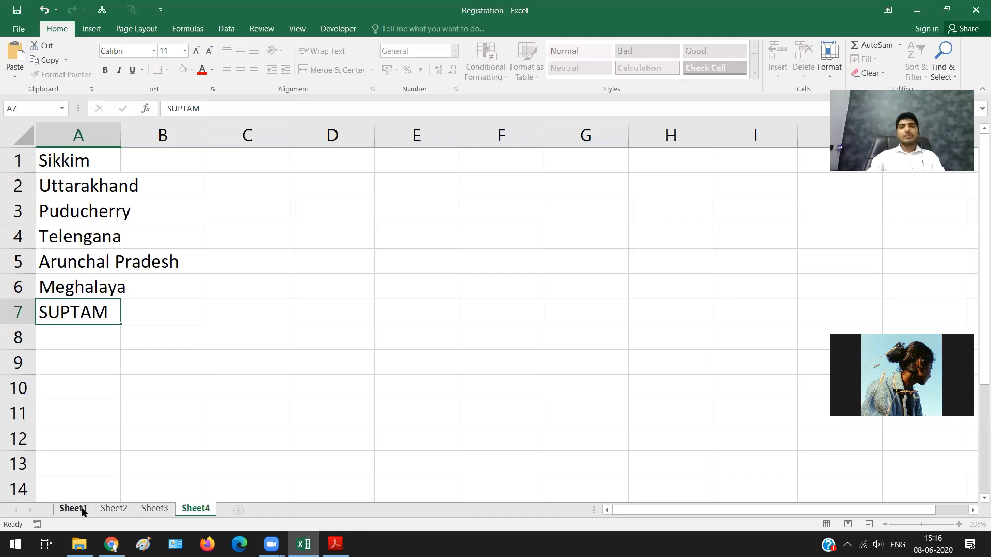
{"action": "left_click", "coordinate": [82, 510]}
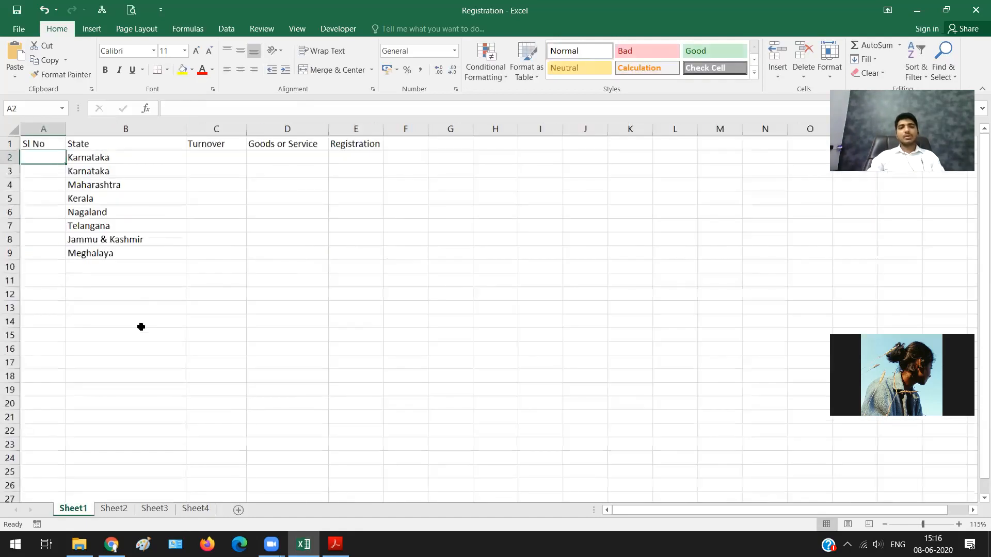
{"action": "scroll", "coordinate": [141, 327], "scroll_direction": "up", "scroll_amount": 3, "text": "ctrl"}
{"action": "scroll", "coordinate": [143, 329], "scroll_direction": "up", "scroll_amount": 3, "text": "ctrl"}
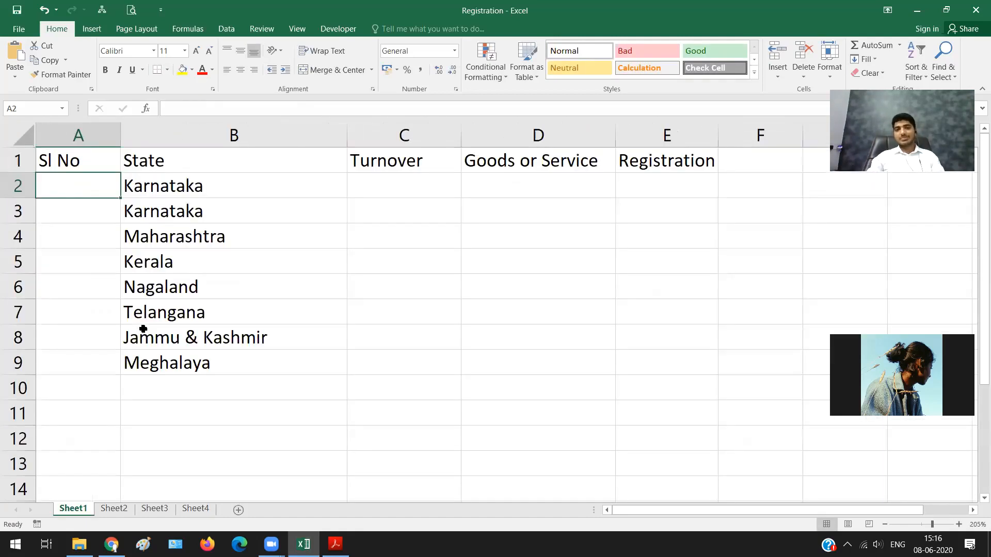
{"action": "scroll", "coordinate": [143, 329], "scroll_direction": "up", "scroll_amount": 1, "text": "ctrl"}
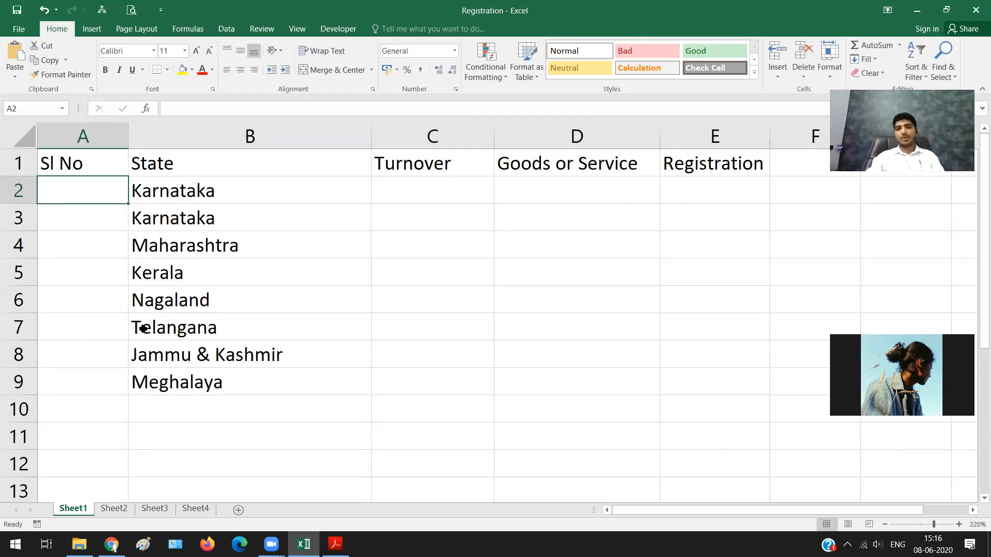
{"action": "key", "text": "Right"}
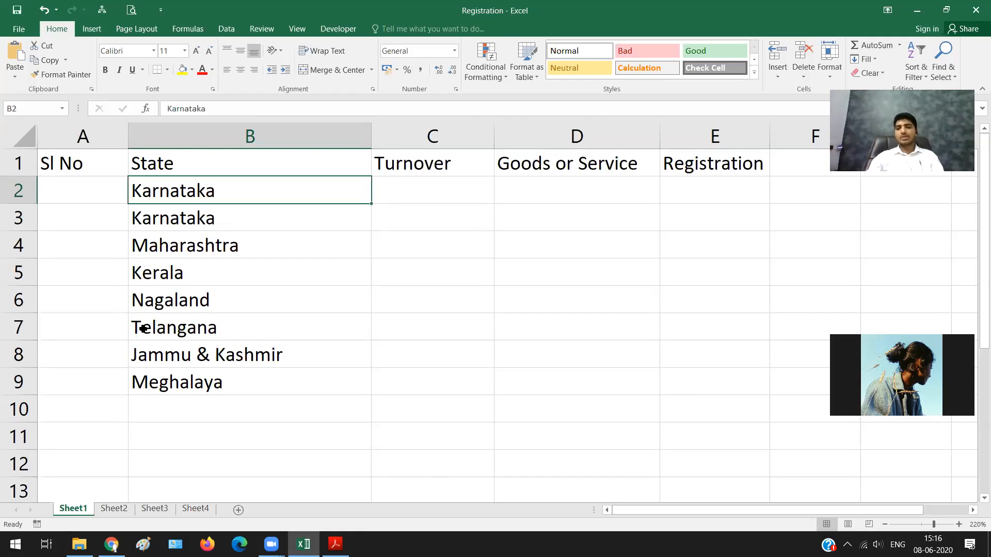
{"action": "key", "text": "Right"}
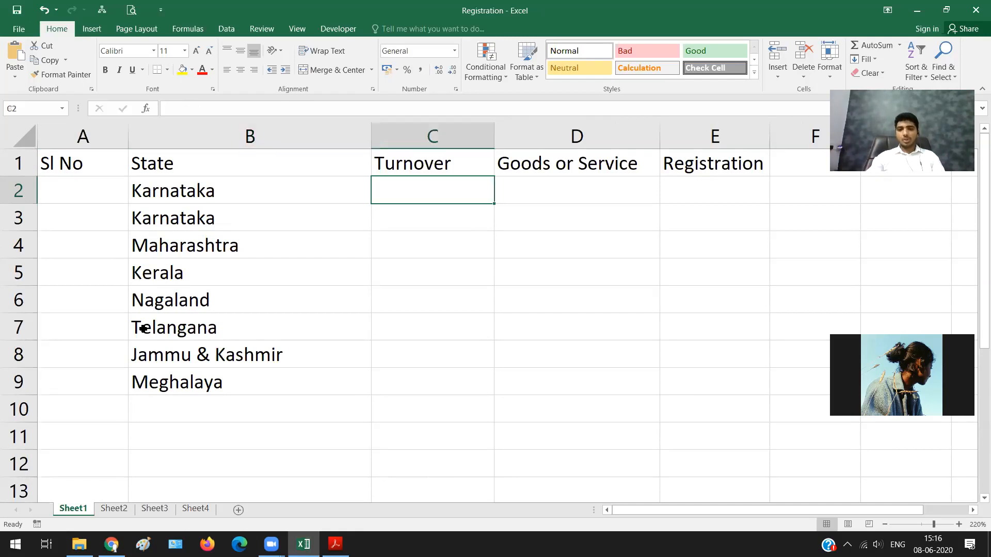
{"action": "type", "text": "5"}
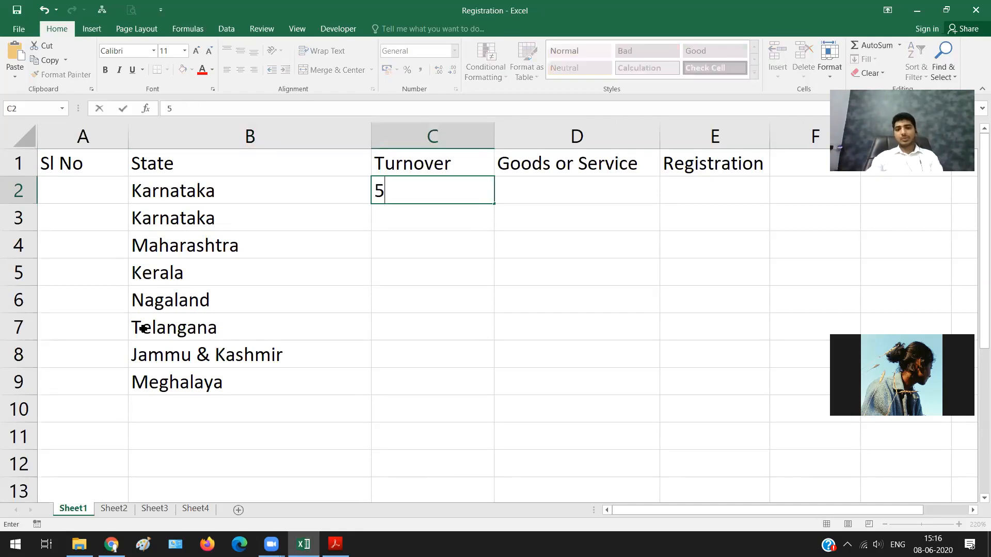
{"action": "type", "text": "0,0"}
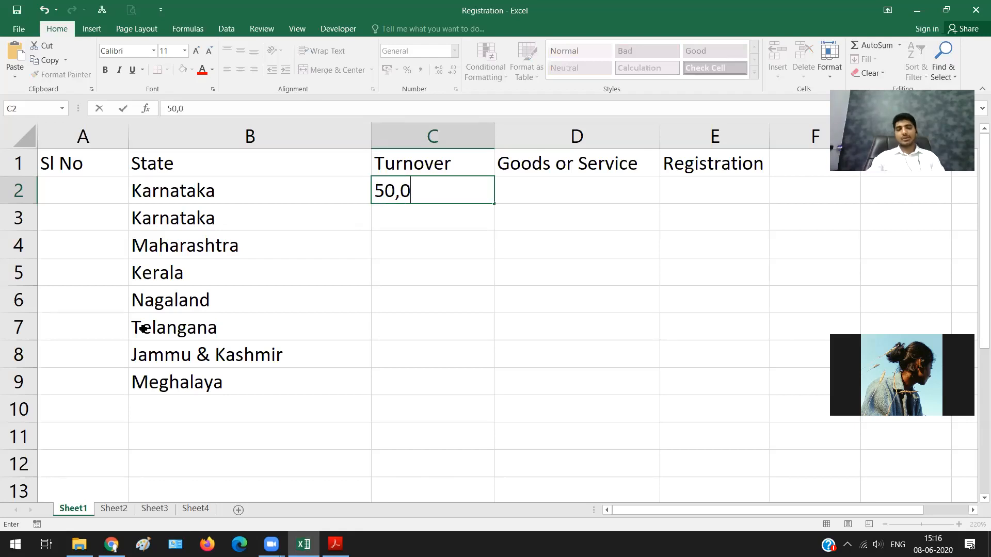
{"action": "type", "text": "0,000"}
{"action": "key", "text": "Tab"}
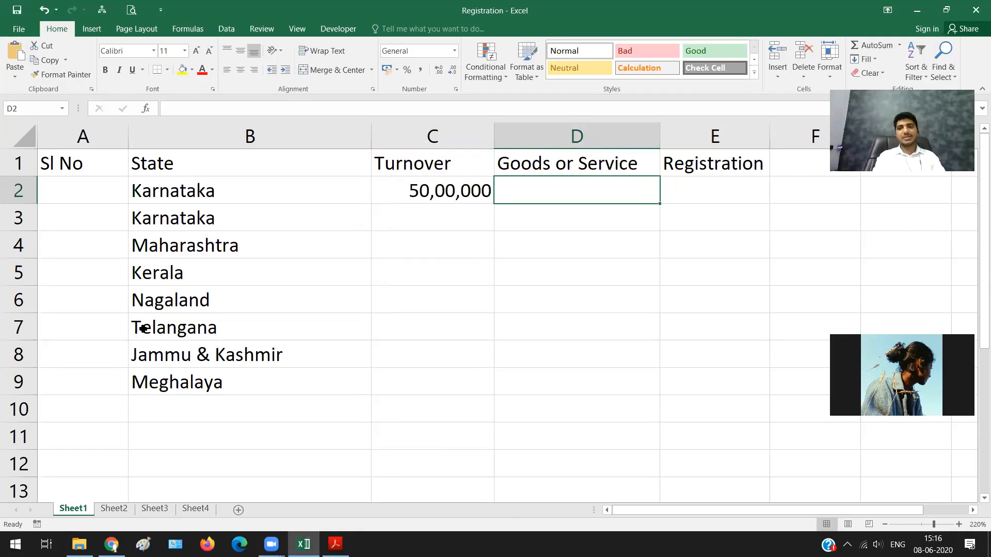
Step: Fill the first Karnataka row with Goods as the supply type and Yes for registration
{"action": "type", "text": "Goods"}
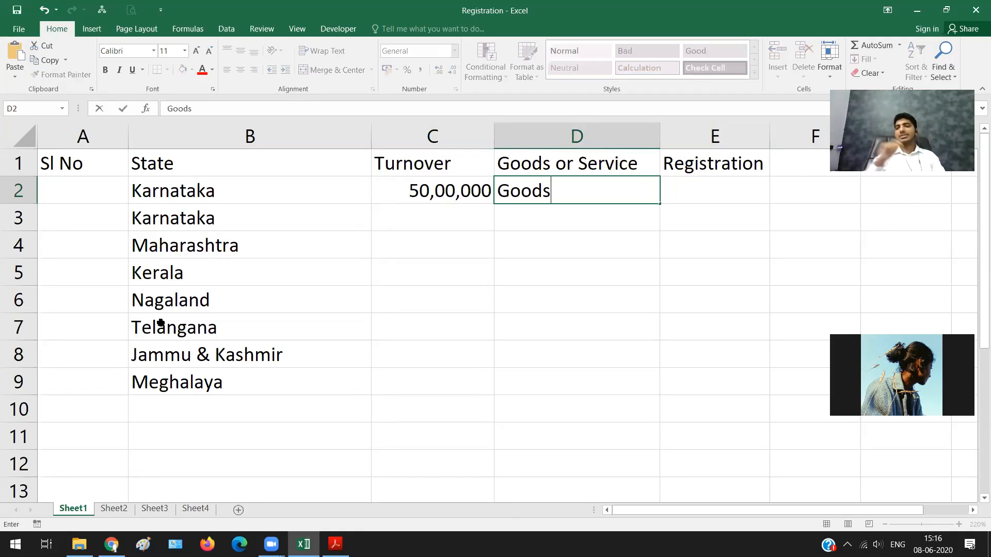
{"action": "key", "text": "Tab"}
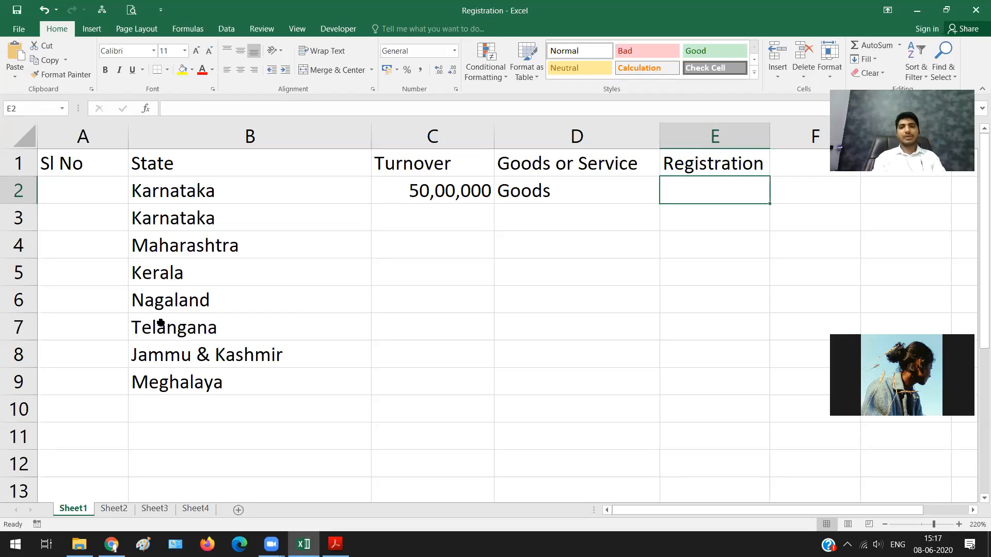
{"action": "type", "text": "Yes"}
{"action": "key", "text": "Return"}
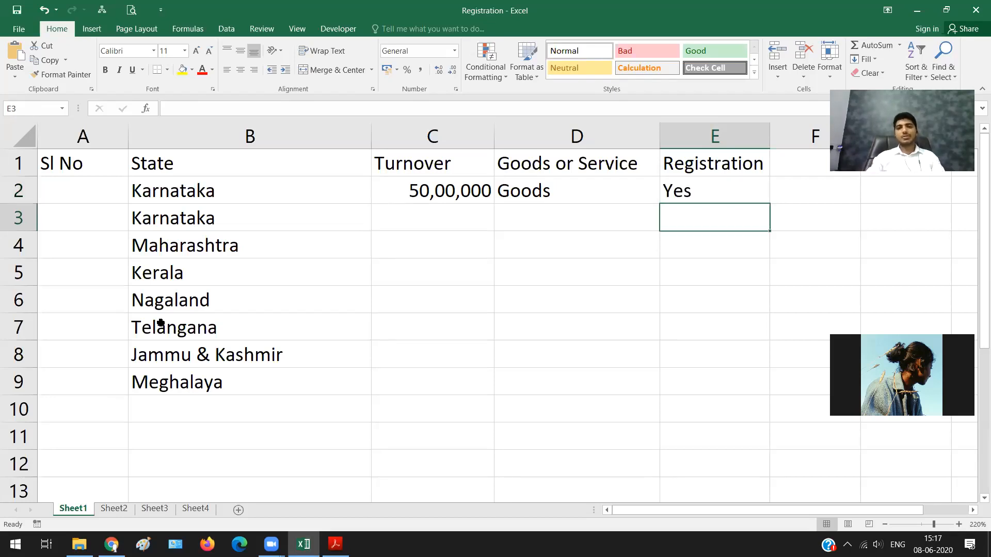
Step: Fill the second Karnataka row with turnover 30,00,000, supply type Goods and registration No
{"action": "key", "text": "Left"}
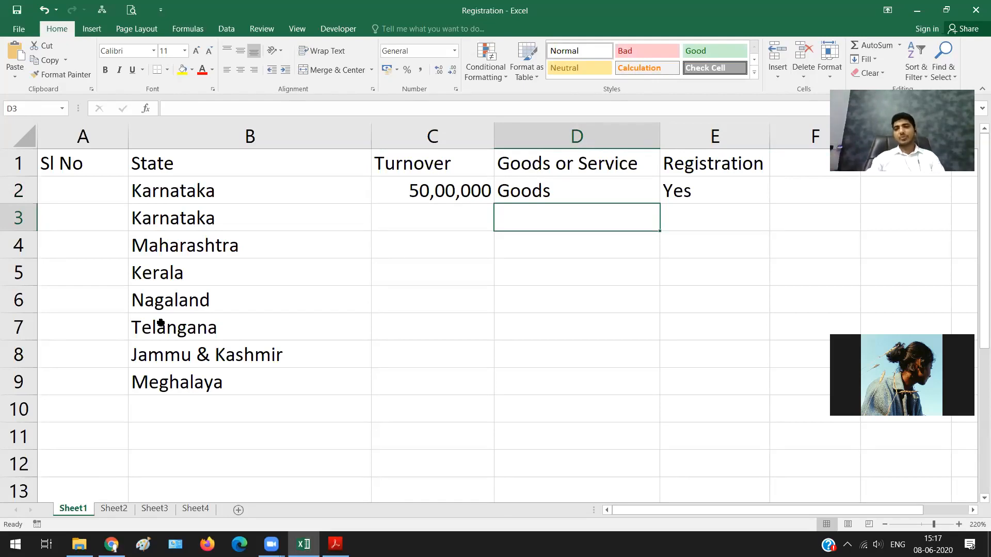
{"action": "key", "text": "Left"}
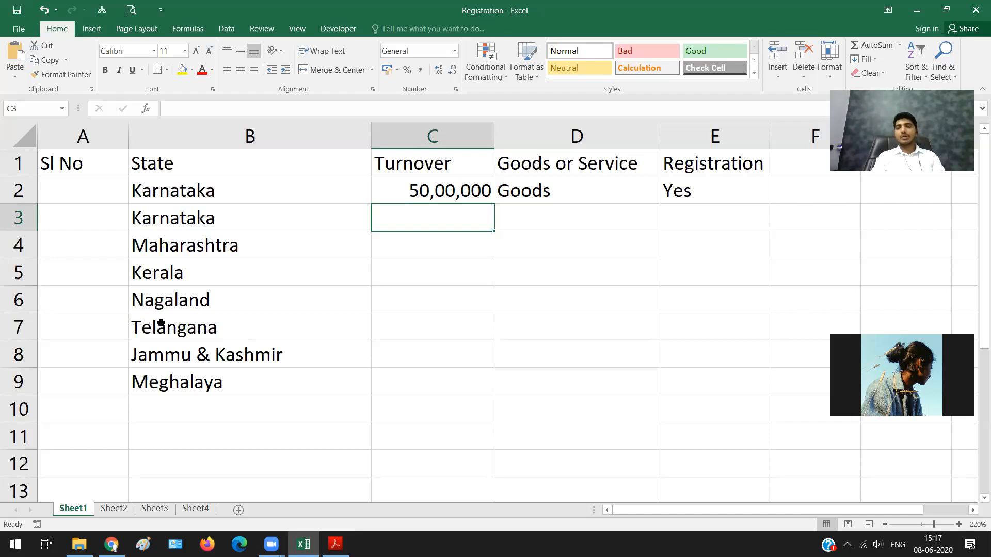
{"action": "type", "text": "3000000"}
{"action": "key", "text": "Tab"}
{"action": "type", "text": "Goods"}
{"action": "key", "text": "Tab"}
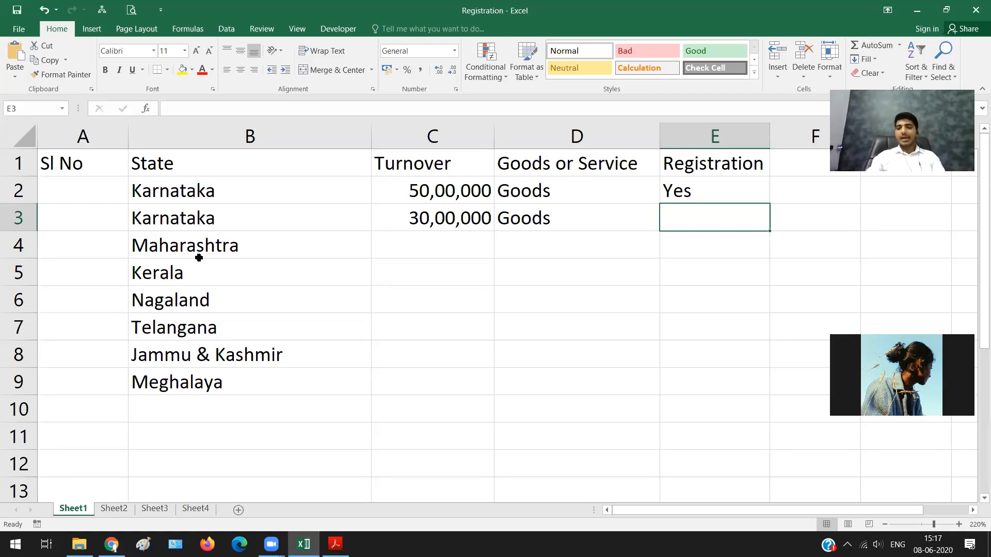
{"action": "type", "text": "No"}
{"action": "key", "text": "Return"}
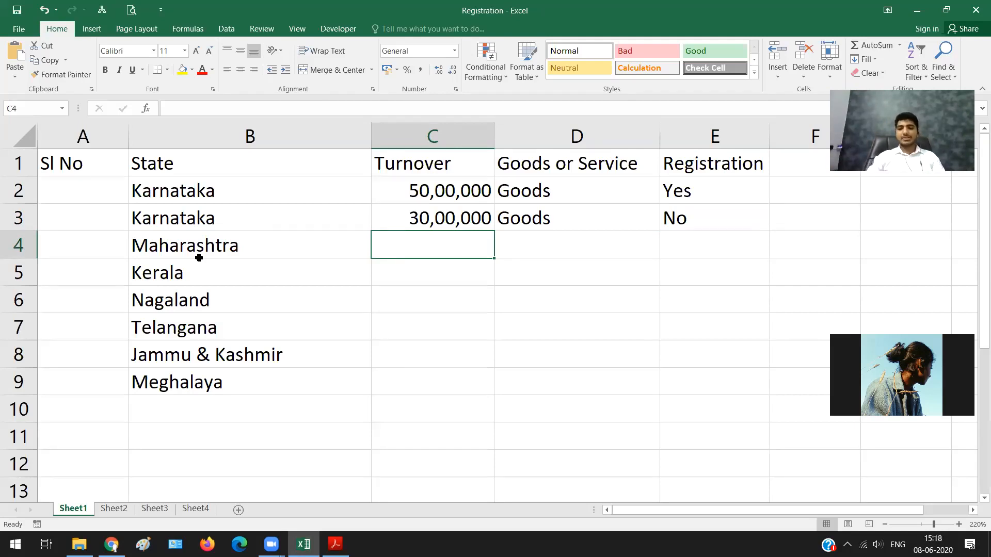
Step: Fill the Maharashtra row with turnover 25,00,000, supply type Service and registration Yes
{"action": "type", "text": "25,00,000"}
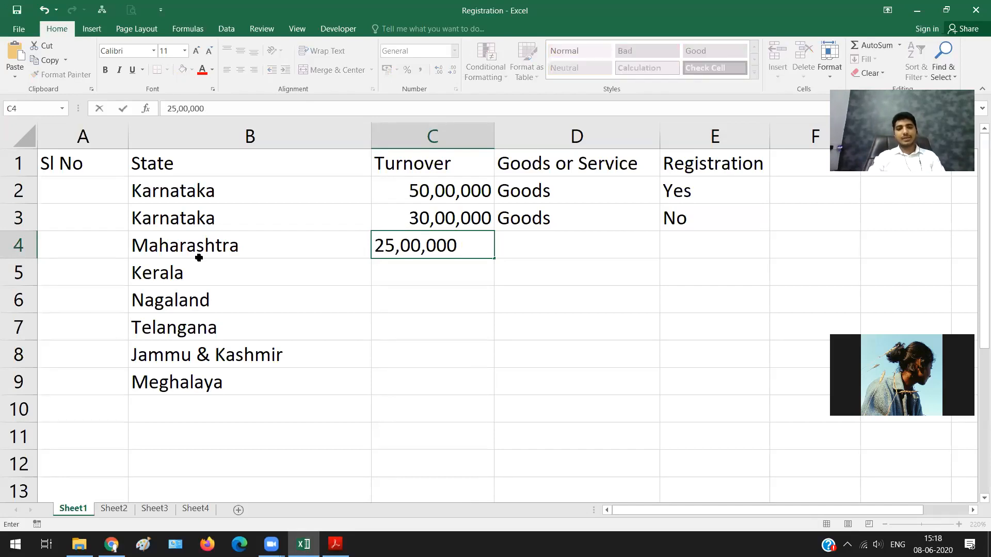
{"action": "key", "text": "Tab"}
{"action": "type", "text": "Service"}
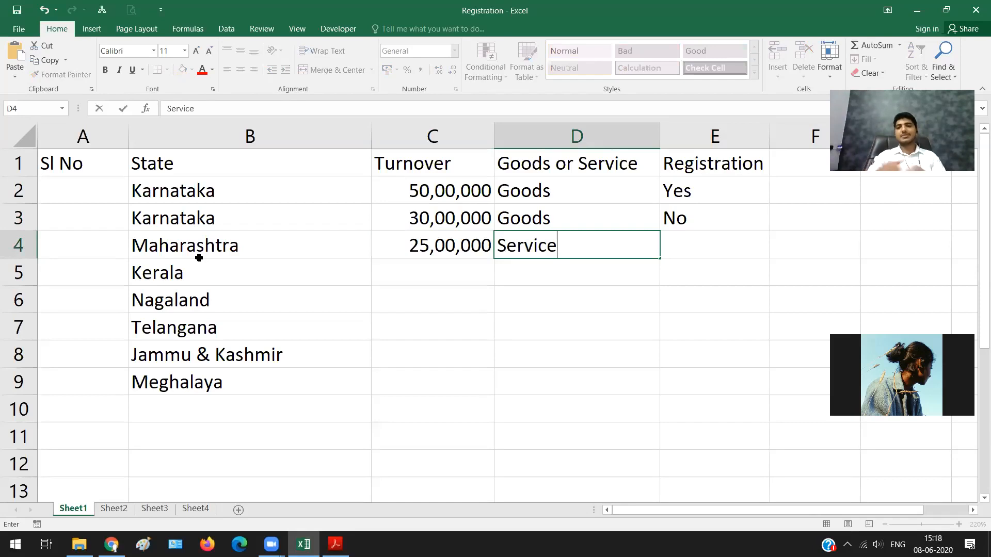
{"action": "key", "text": "Tab"}
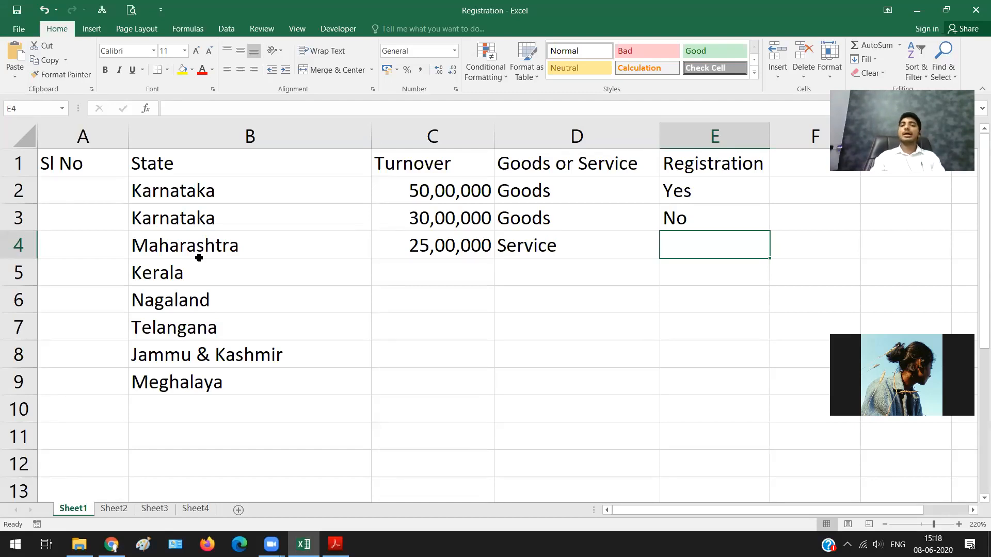
{"action": "type", "text": "Yes"}
{"action": "key", "text": "Return"}
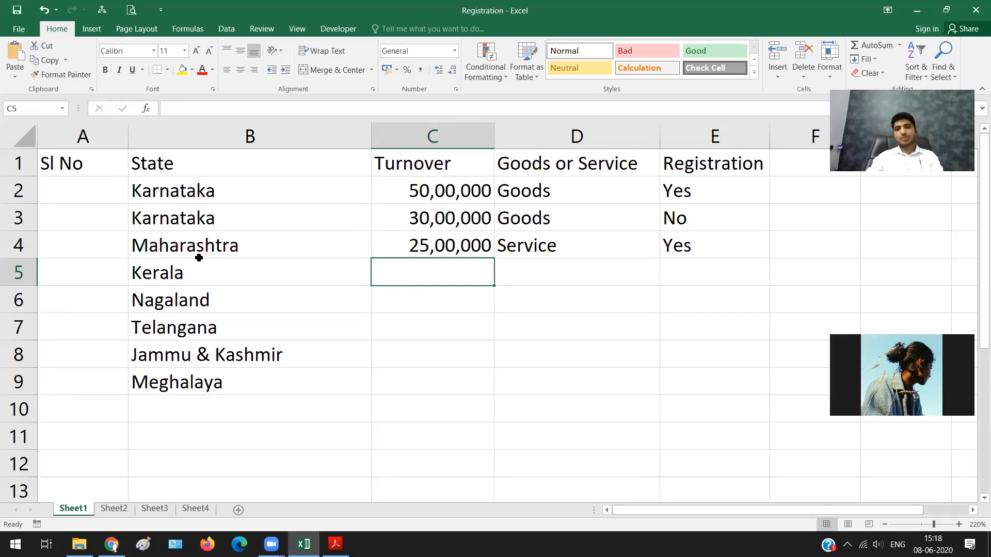
Step: Fill the Kerala row with turnover 15,00,000, supply type Service and registration Yes
{"action": "type", "text": "15,00,000"}
{"action": "key", "text": "Tab"}
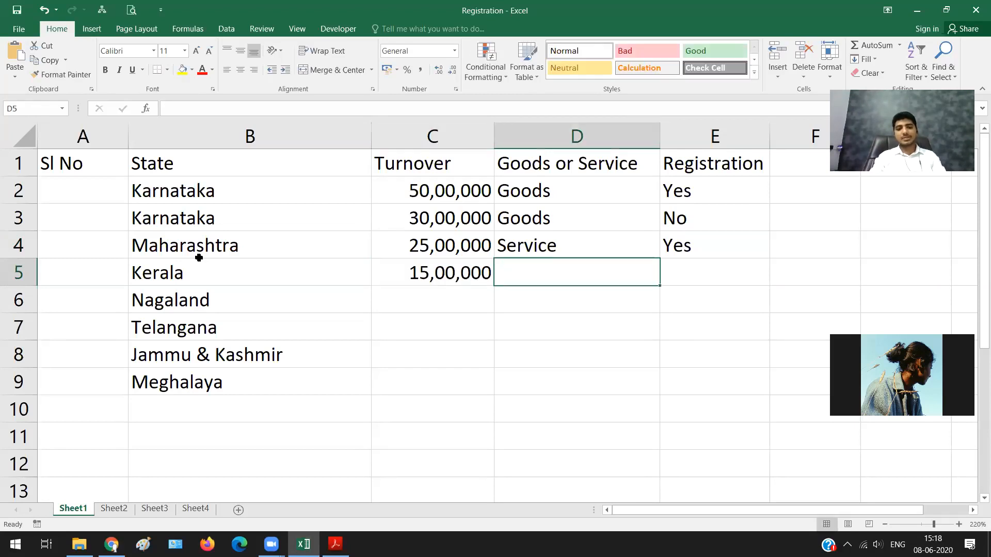
{"action": "type", "text": "Servoc"}
{"action": "key", "text": "BackSpace"}
{"action": "key", "text": "BackSpace"}
{"action": "type", "text": "ice"}
{"action": "key", "text": "Tab"}
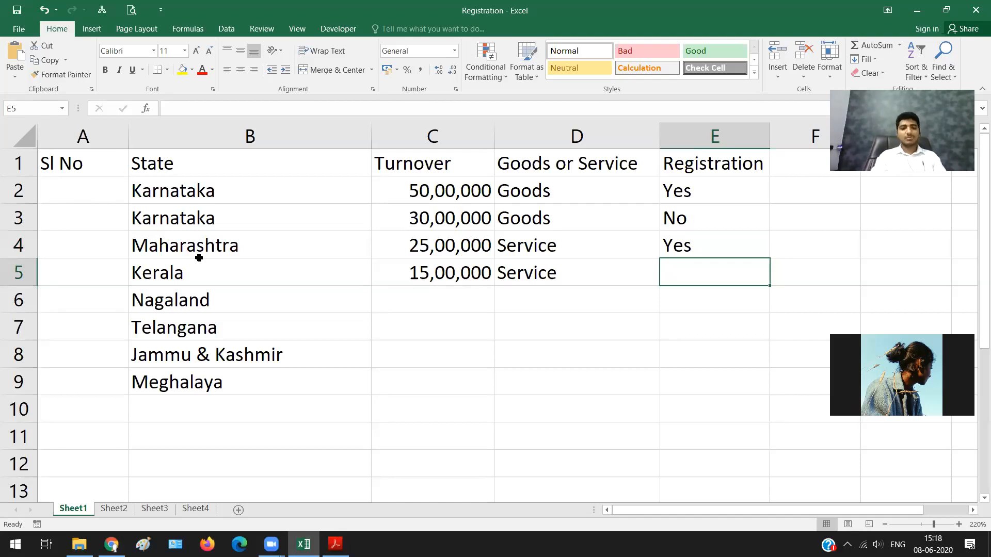
{"action": "type", "text": "Yes"}
{"action": "key", "text": "Return"}
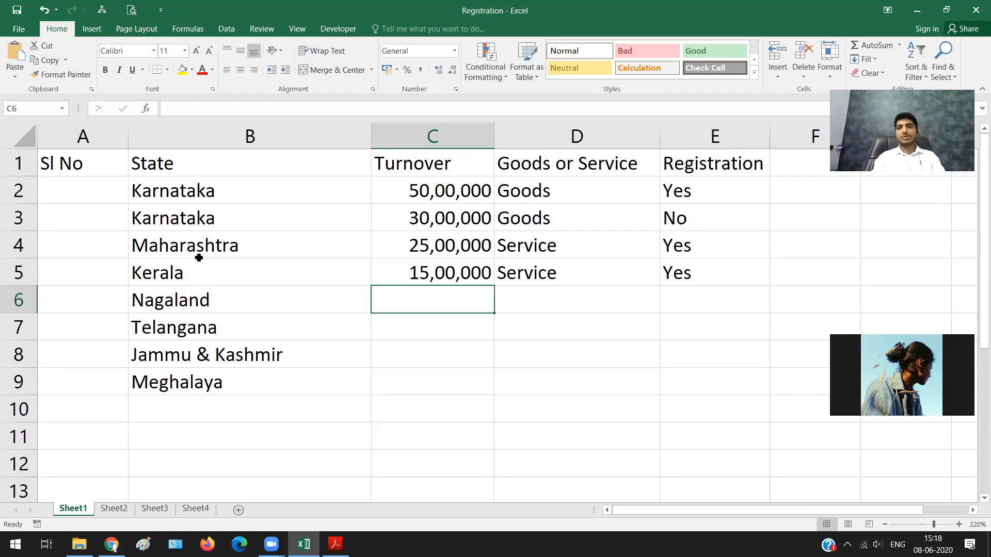
Step: Fill the Nagaland row with turnover 15,00,000, supply type Goods and registration Yes
{"action": "type", "text": "15,00,000"}
{"action": "key", "text": "Tab"}
{"action": "type", "text": "G"}
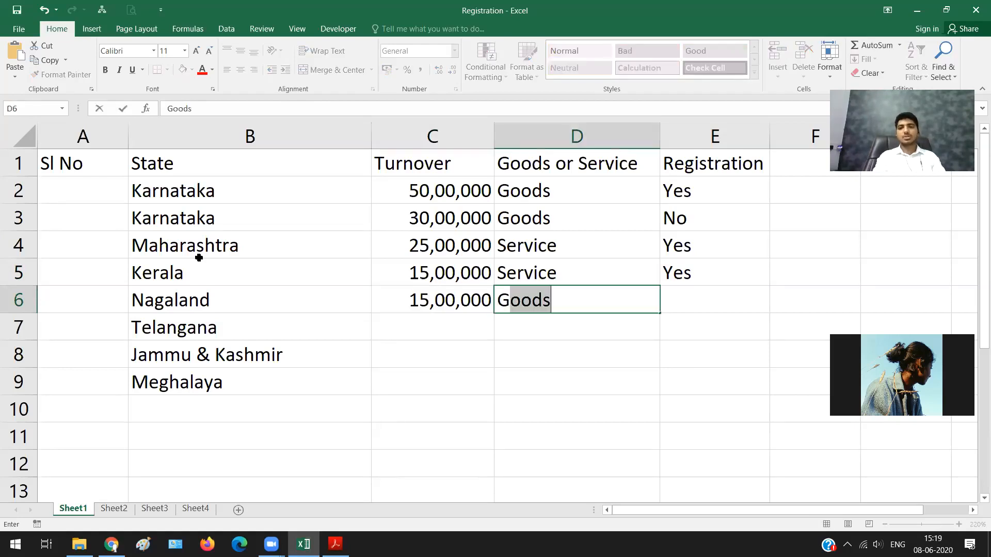
{"action": "key", "text": "Tab"}
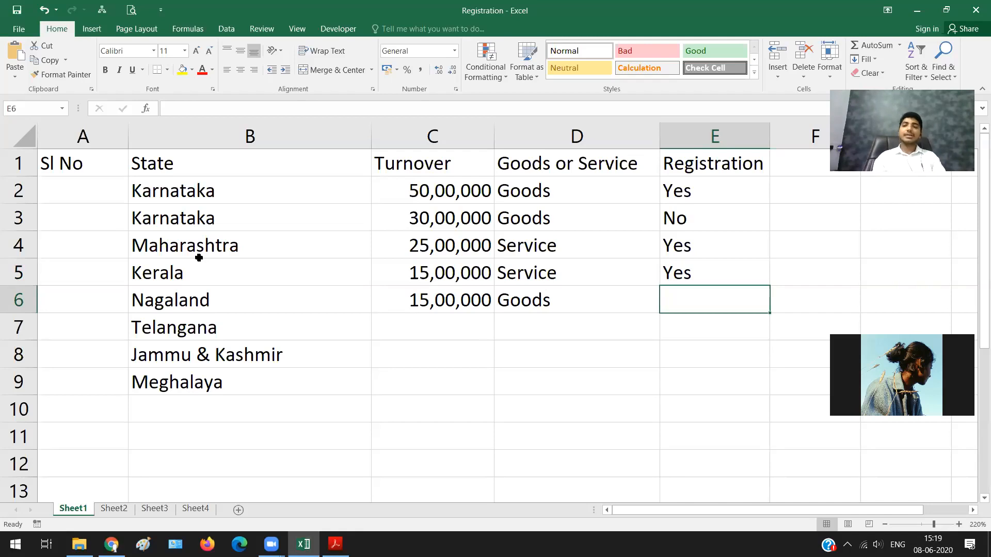
{"action": "type", "text": "Yes"}
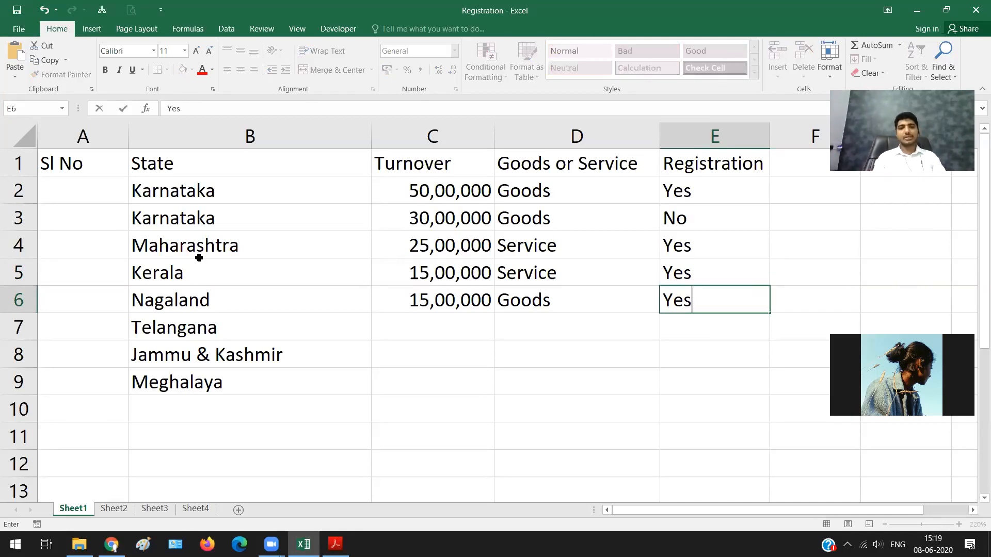
{"action": "key", "text": "Return"}
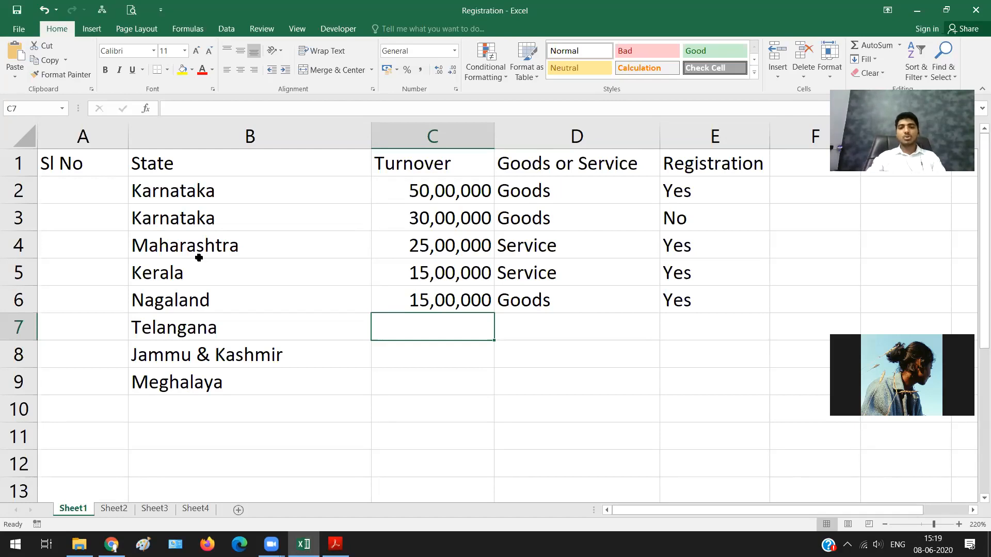
Step: Fill the Telangana row with turnover 25,00,000, supply type Goods and registration Yes
{"action": "type", "text": "25,000"}
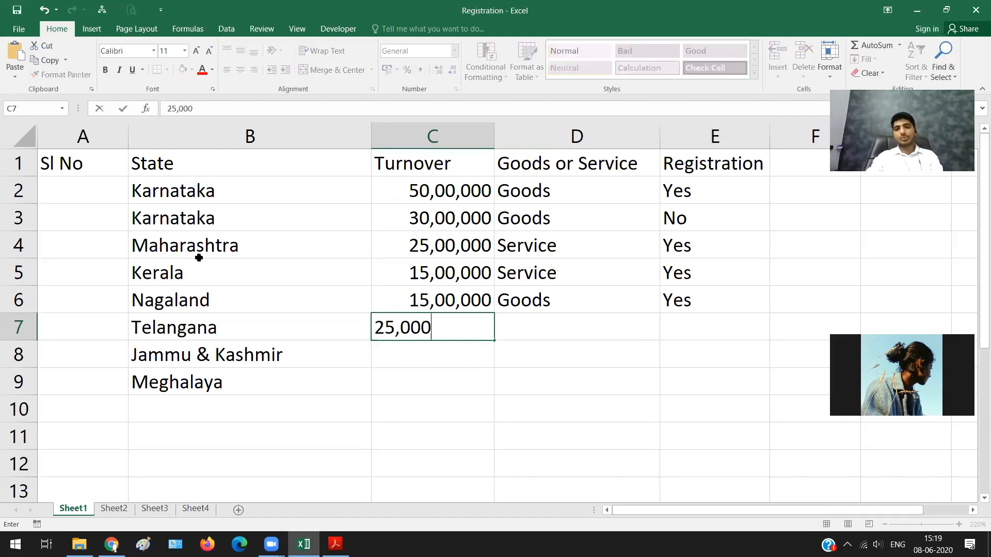
{"action": "key", "text": "BackSpace"}
{"action": "type", "text": ",000"}
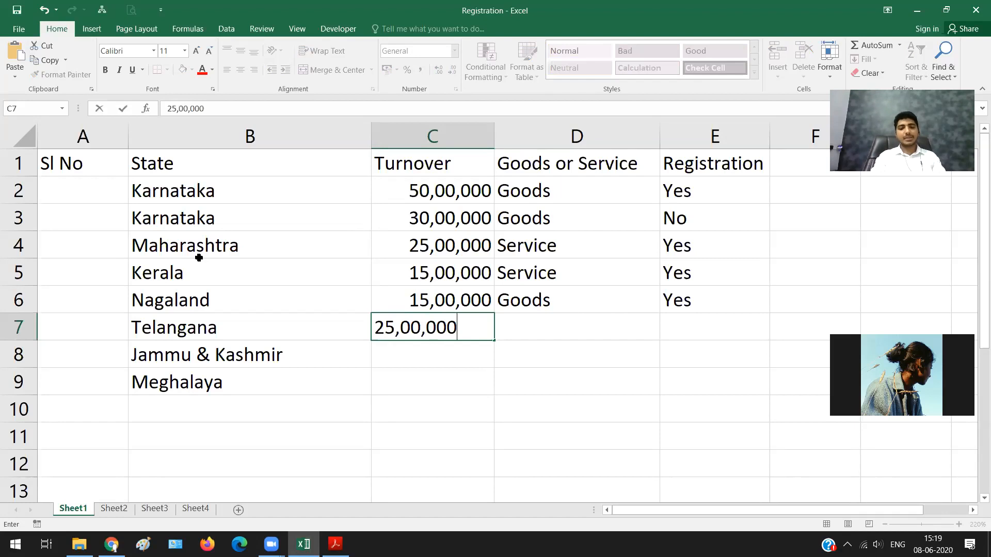
{"action": "key", "text": "Tab"}
{"action": "type", "text": "G"}
{"action": "key", "text": "Tab"}
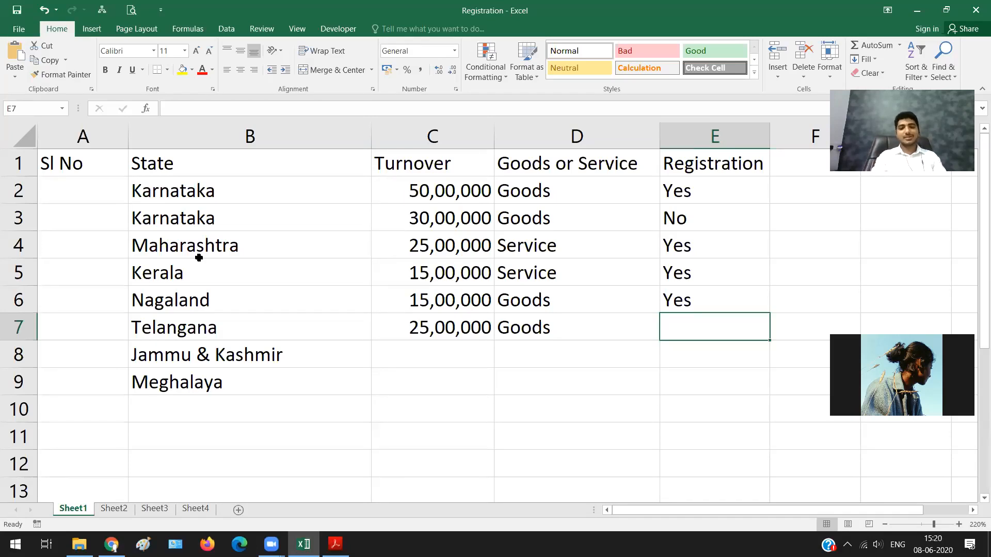
{"action": "type", "text": "Yes"}
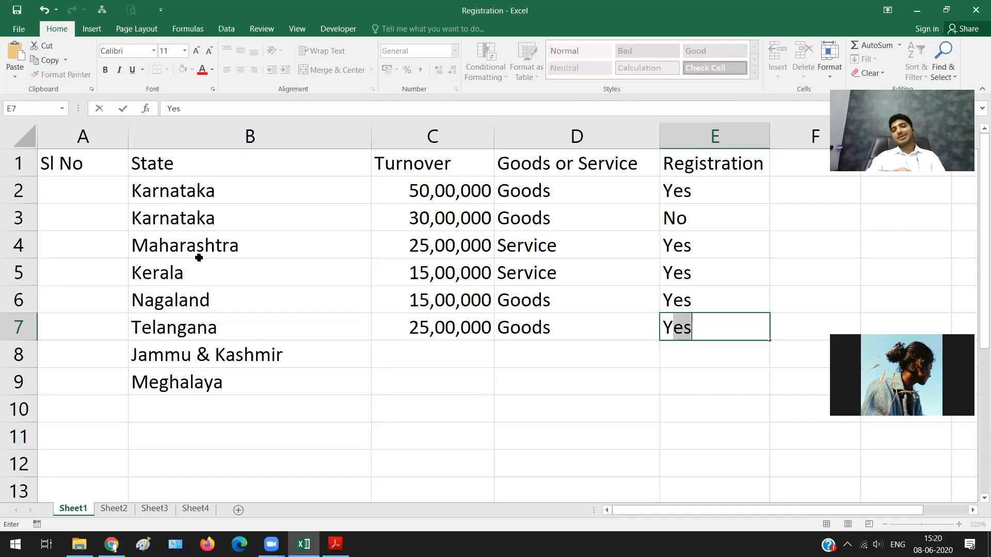
{"action": "key", "text": "Return"}
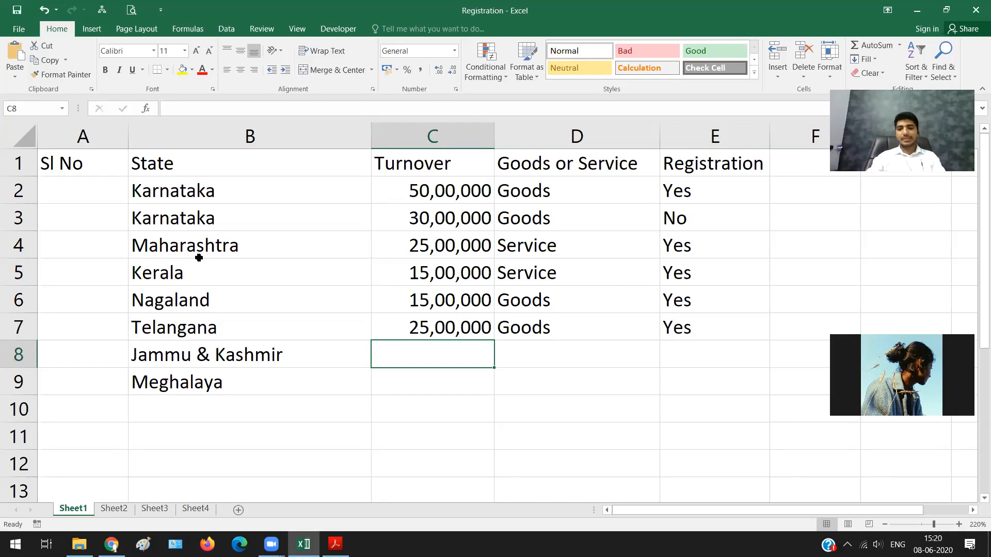
Step: Fill the Jammu & Kashmir row with turnover 30,00,000, supply type Goods and registration No
{"action": "type", "text": "30,00,000"}
{"action": "key", "text": "Tab"}
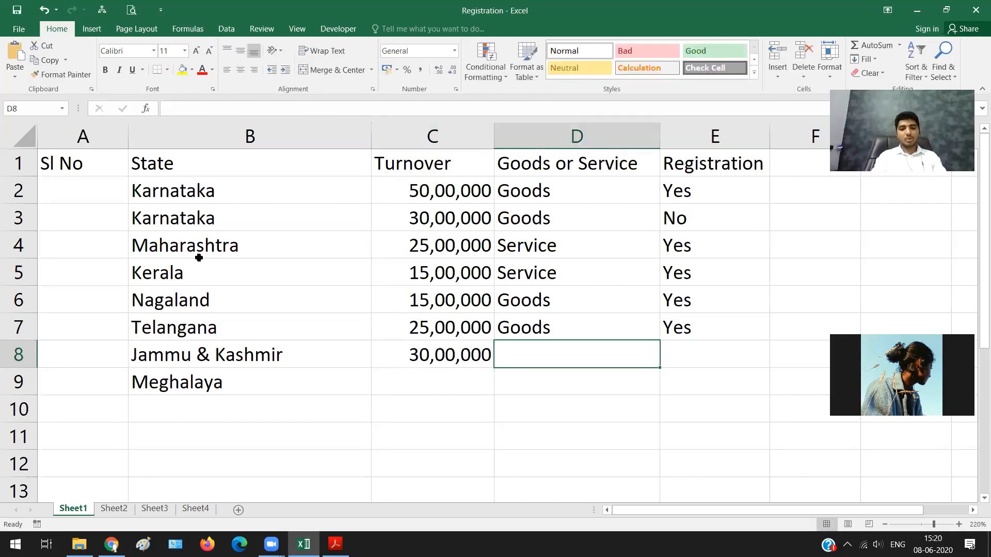
{"action": "type", "text": "G"}
{"action": "key", "text": "Tab"}
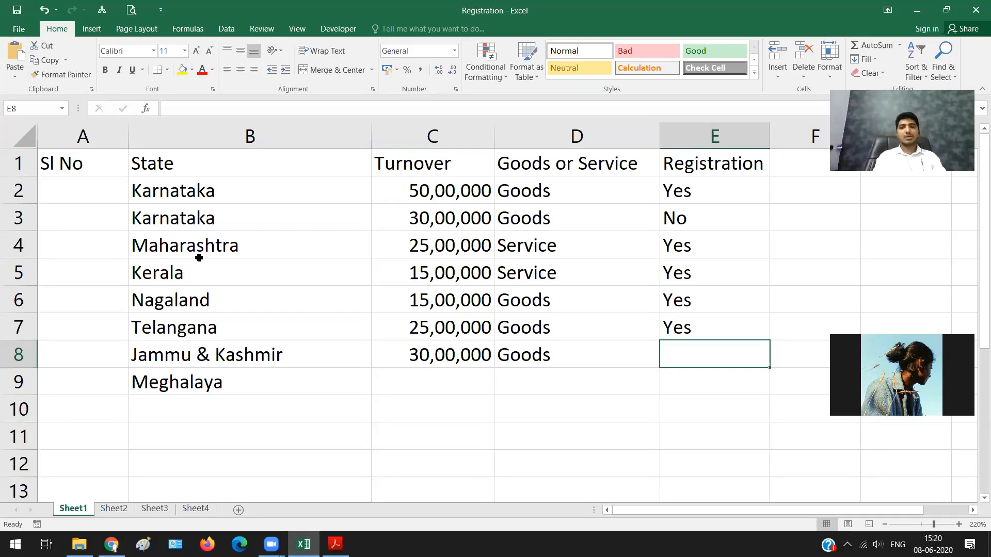
{"action": "type", "text": "N"}
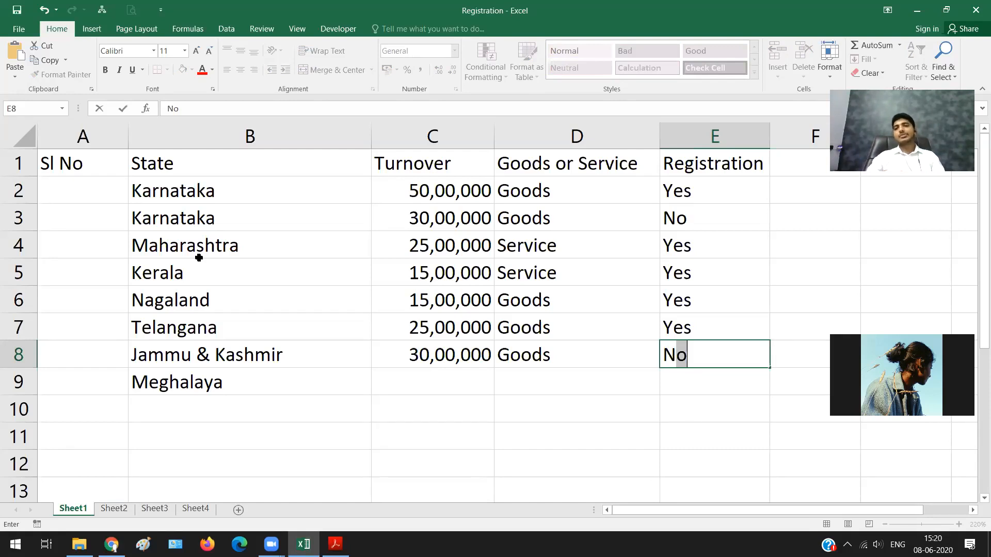
{"action": "key", "text": "Return"}
Step: Fill the Meghalaya row with turnover 15,00,000, supply type Service and registration No
{"action": "type", "text": "1"}
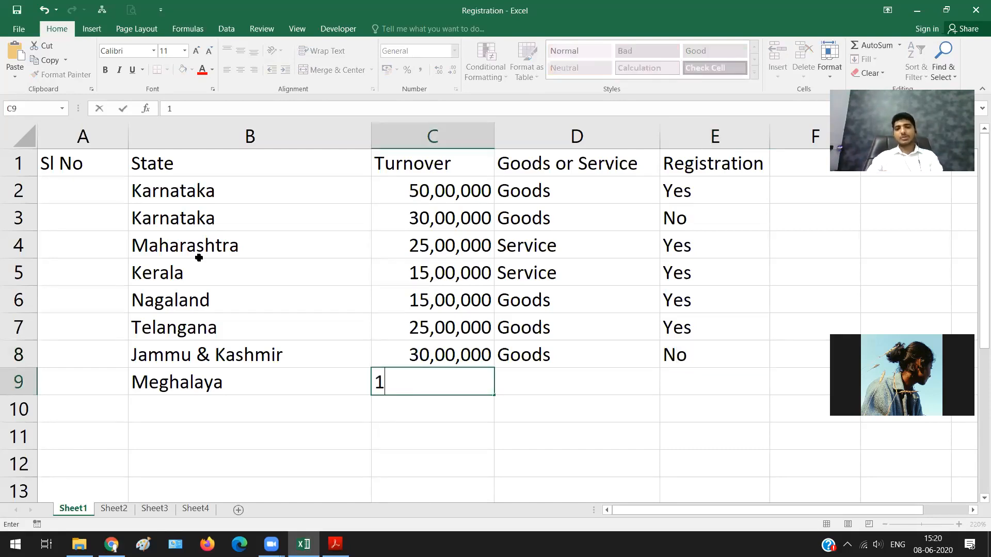
{"action": "type", "text": "5,00,000"}
{"action": "key", "text": "Tab"}
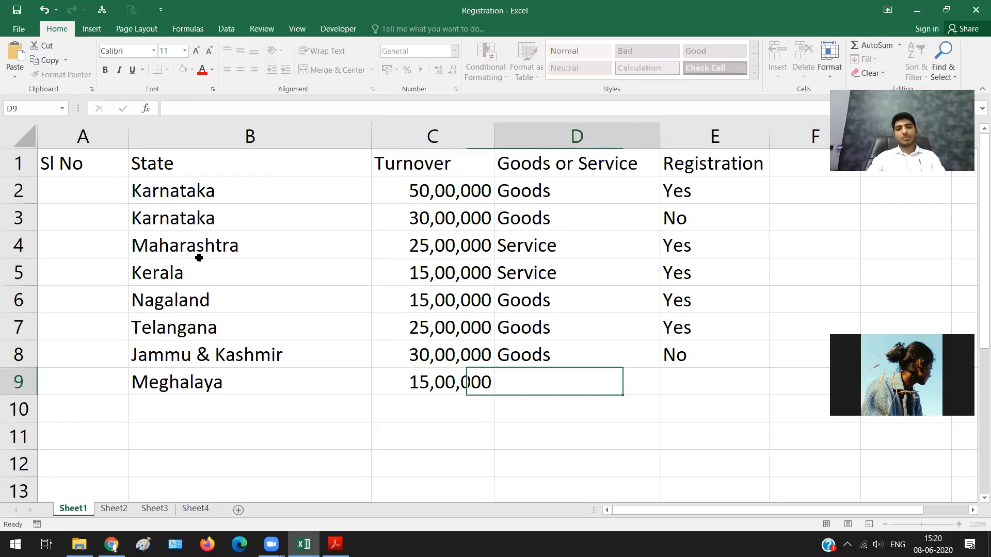
{"action": "type", "text": "Service"}
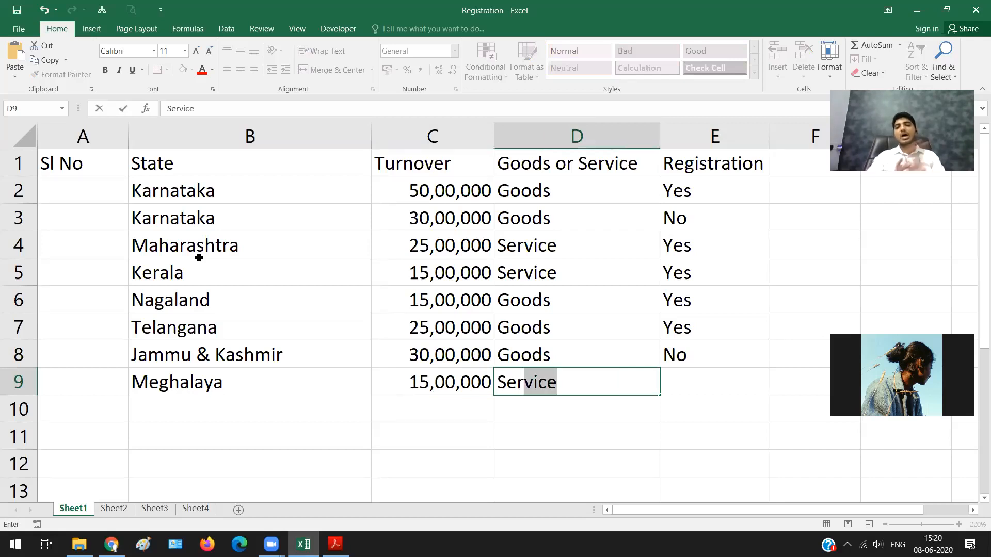
{"action": "key", "text": "Tab"}
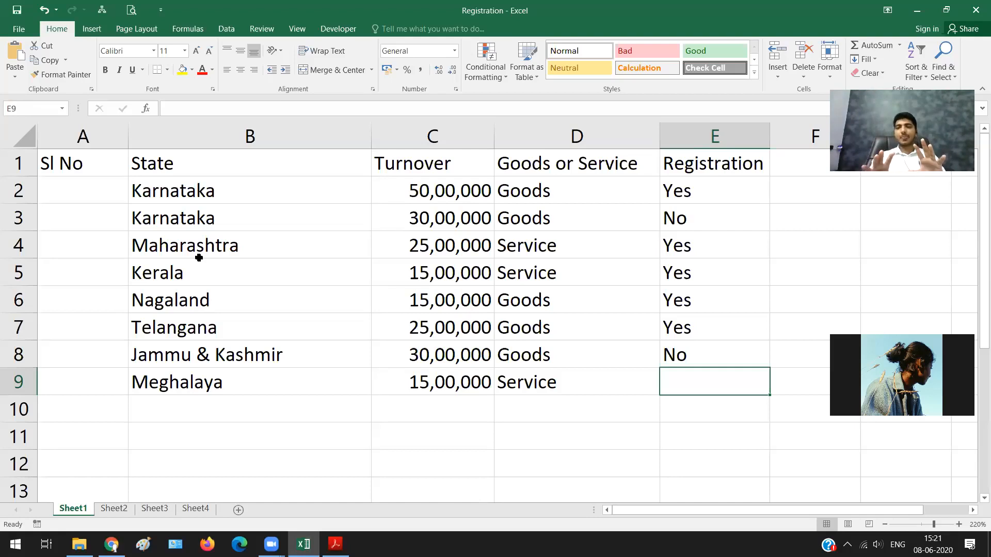
{"action": "type", "text": "No"}
{"action": "key", "text": "Return"}
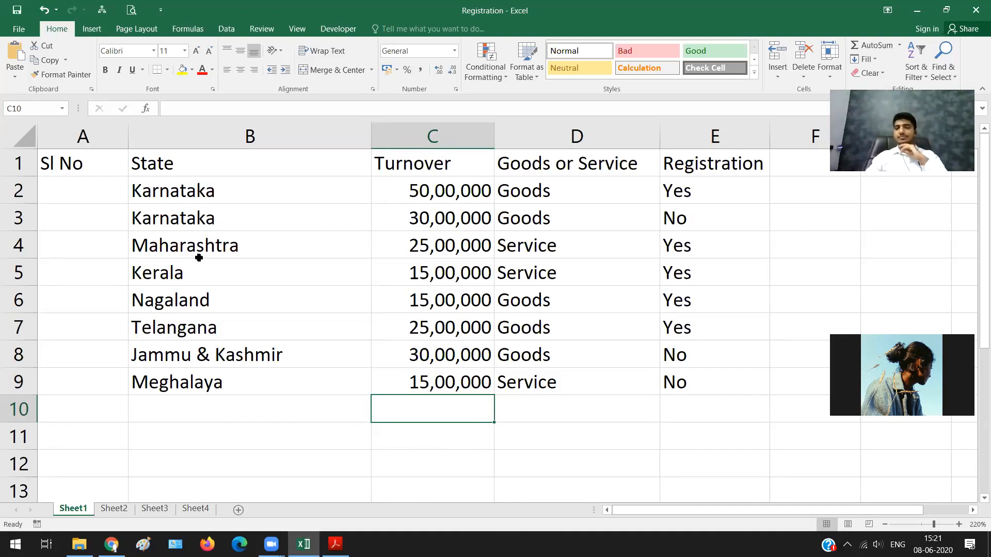
Step: Fill cells A10 to E10 with yellow as a separator below the Meghalaya row
{"action": "left_click", "coordinate": [58, 459]}
{"action": "left_click_drag", "start_coordinate": [71, 406], "coordinate": [332, 453]}
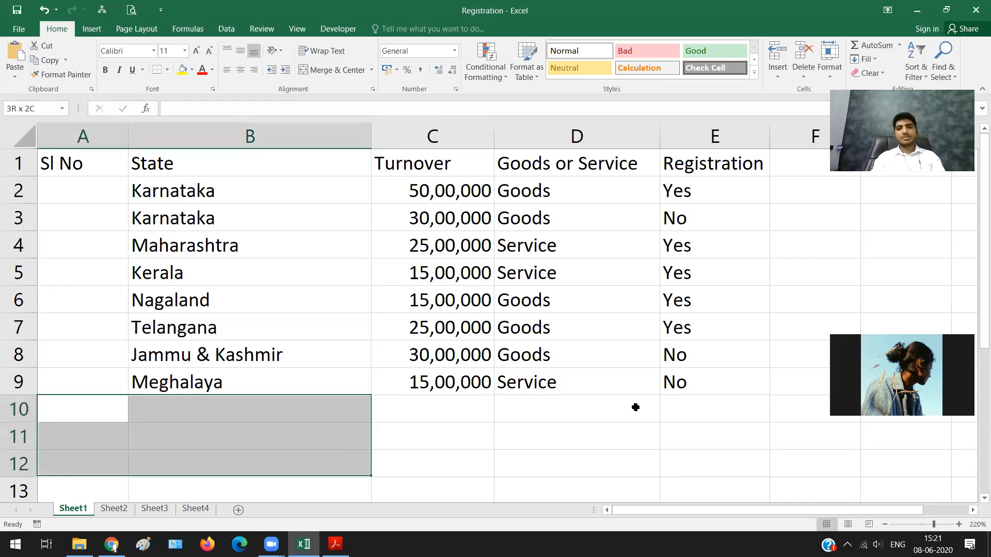
{"action": "left_click", "coordinate": [712, 405], "text": "shift"}
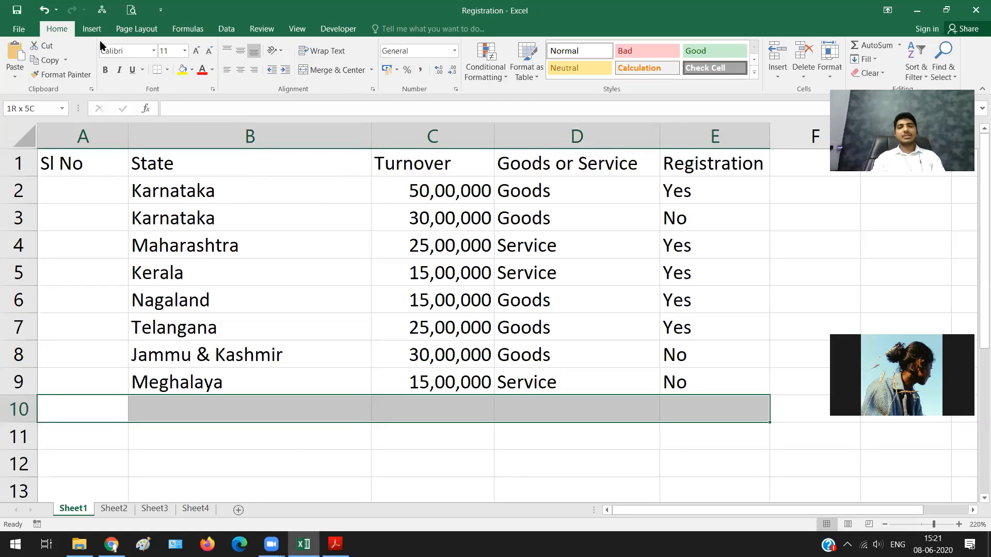
{"action": "left_click", "coordinate": [190, 73]}
{"action": "left_click", "coordinate": [210, 165]}
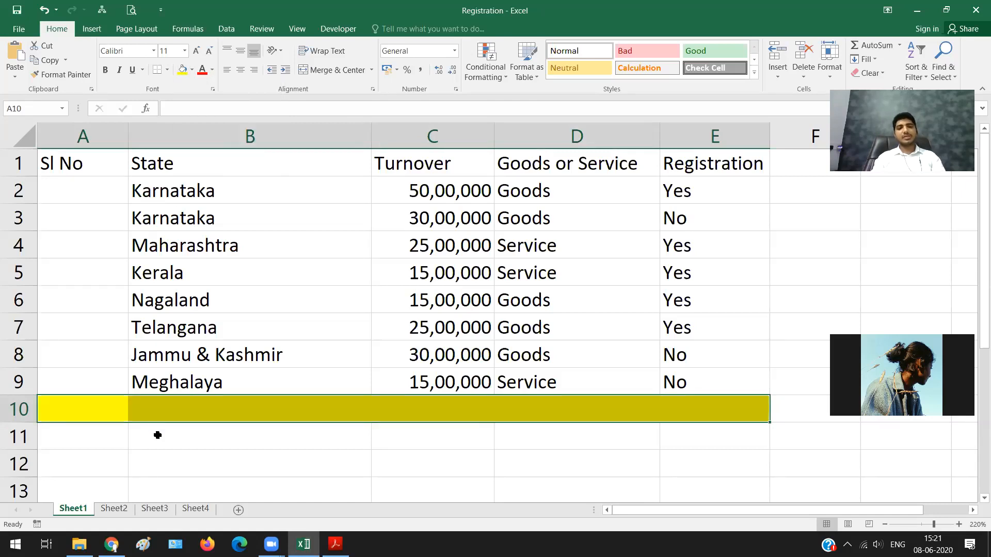
Step: Enter Karnataka with turnover 30,00,000 in row 11, directly below the yellow separator
{"action": "left_click", "coordinate": [157, 435]}
{"action": "type", "text": "K"}
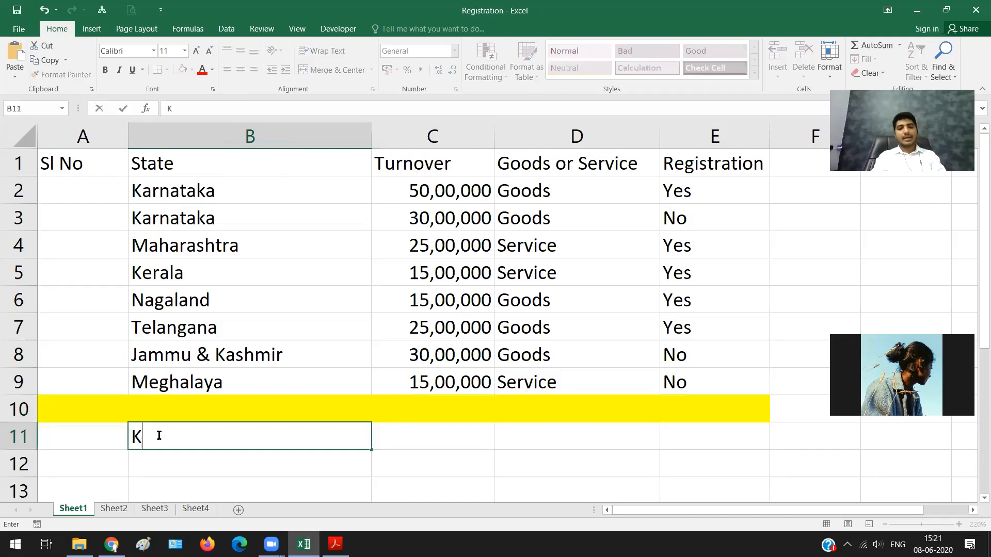
{"action": "type", "text": "arna"}
{"action": "key", "text": "Tab"}
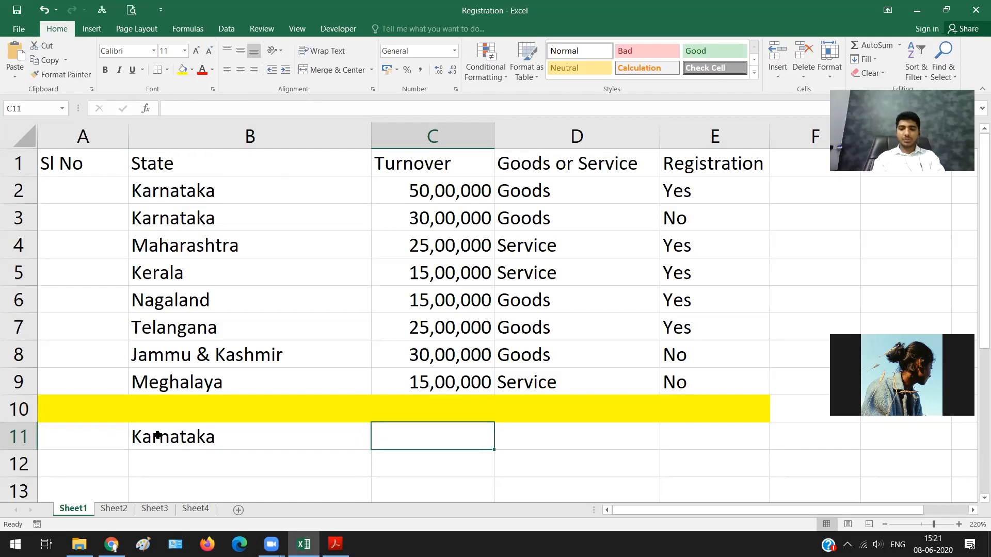
{"action": "type", "text": "3"}
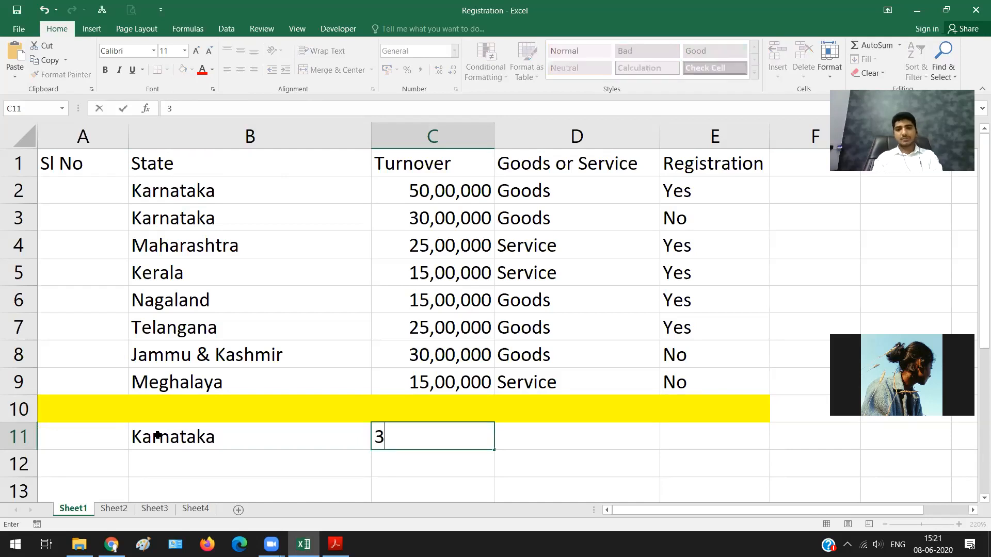
{"action": "type", "text": "0,00,000"}
{"action": "key", "text": "Tab"}
Step: Complete the Karnataka entry in row 11 with supply type G/S and registration Yes
{"action": "type", "text": "G/"}
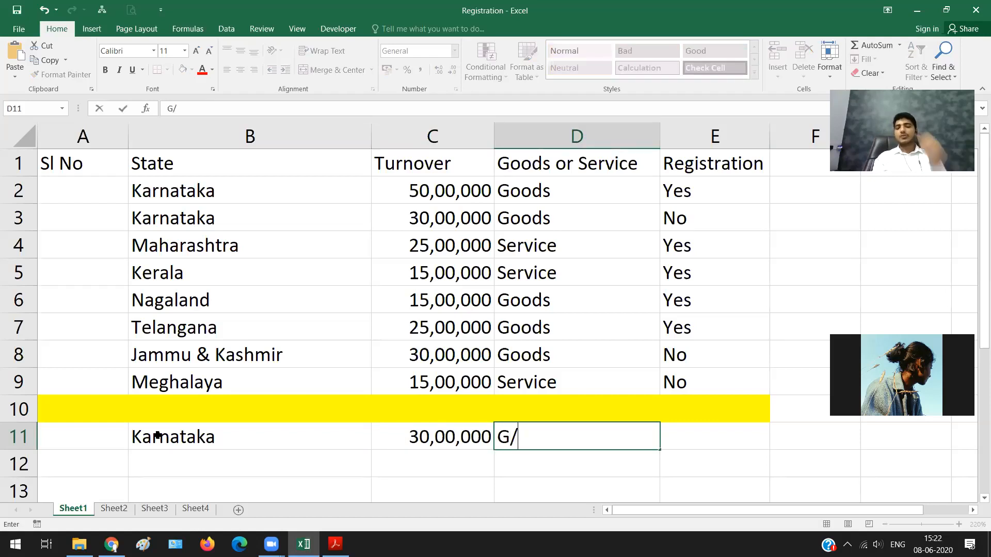
{"action": "type", "text": "S"}
{"action": "key", "text": "Tab"}
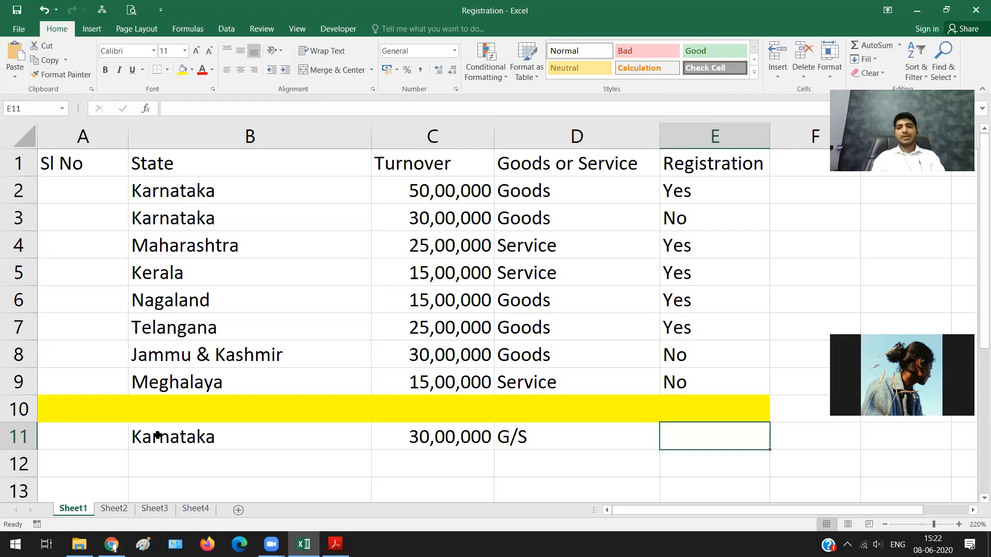
{"action": "type", "text": "Yes"}
{"action": "key", "text": "Return"}
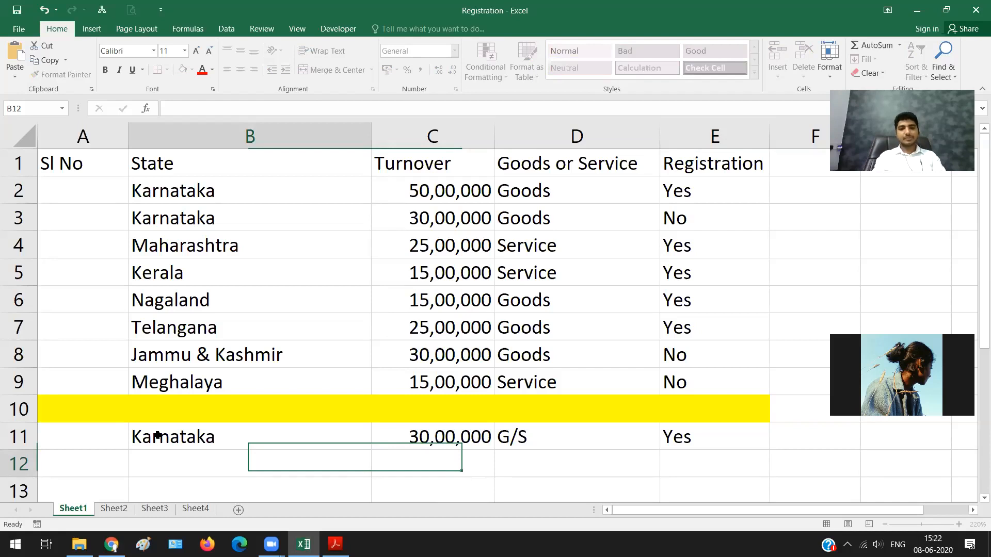
Step: Add Telangana in row 12 with turnover 25,00,000 and supply type G/S
{"action": "type", "text": "Telangana"}
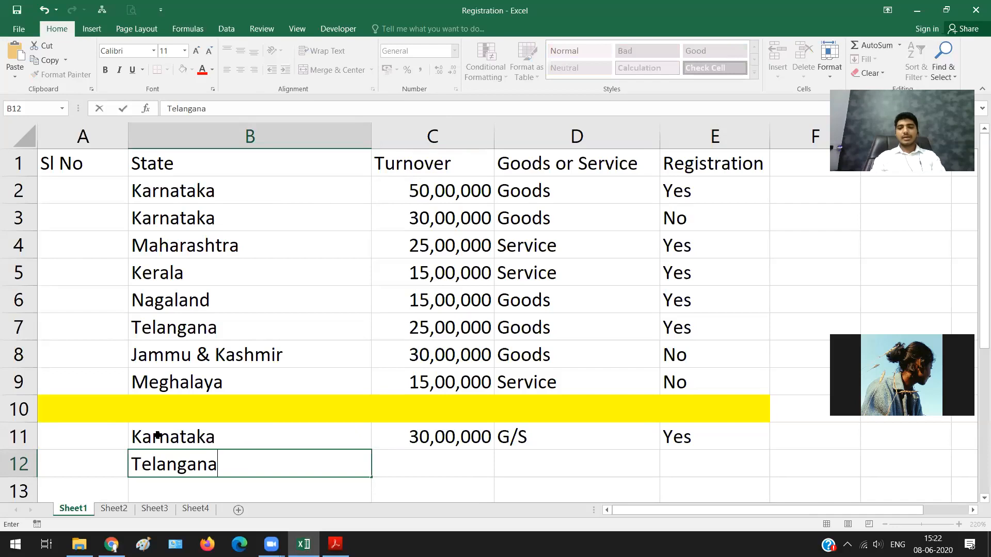
{"action": "key", "text": "Tab"}
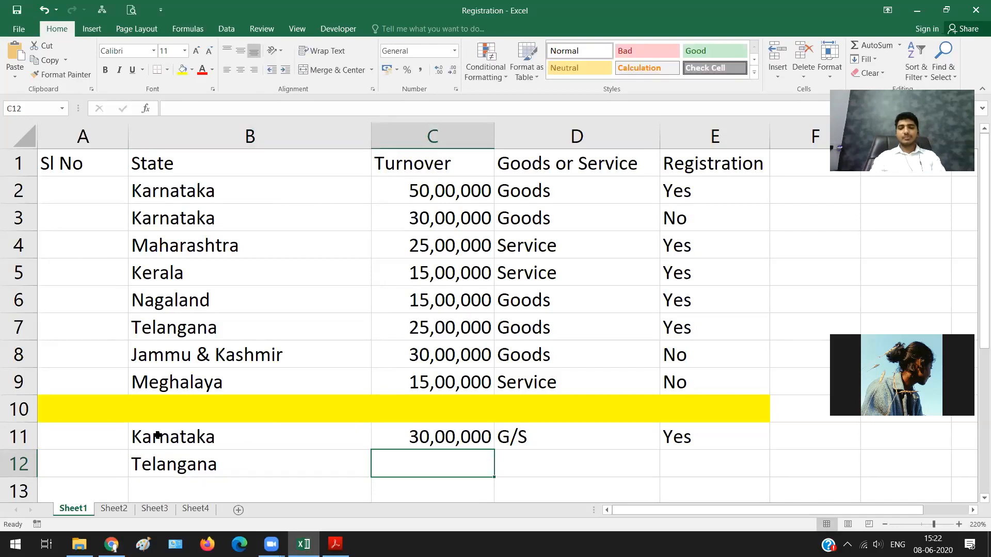
{"action": "type", "text": "25,00"}
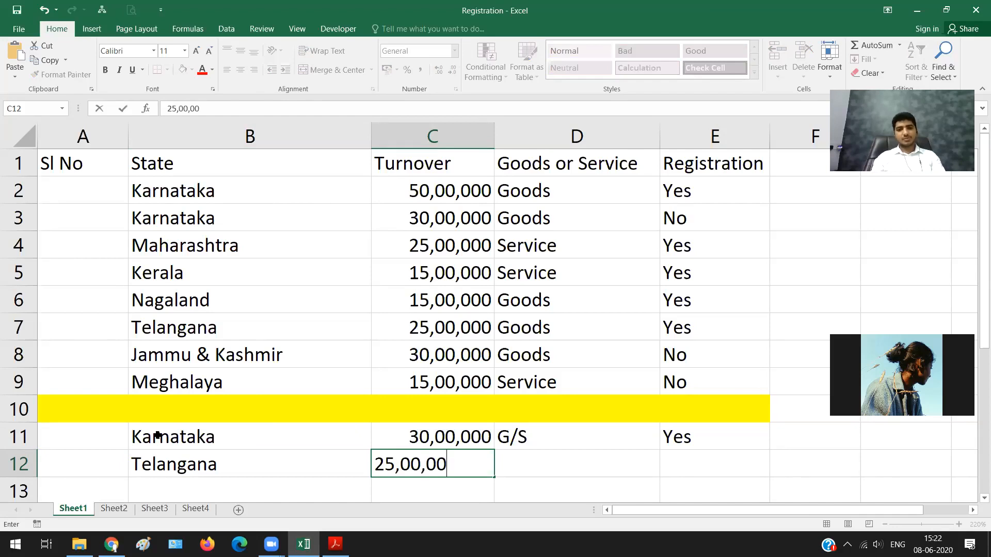
{"action": "type", "text": "0"}
{"action": "key", "text": "Tab"}
{"action": "type", "text": "G/s"}
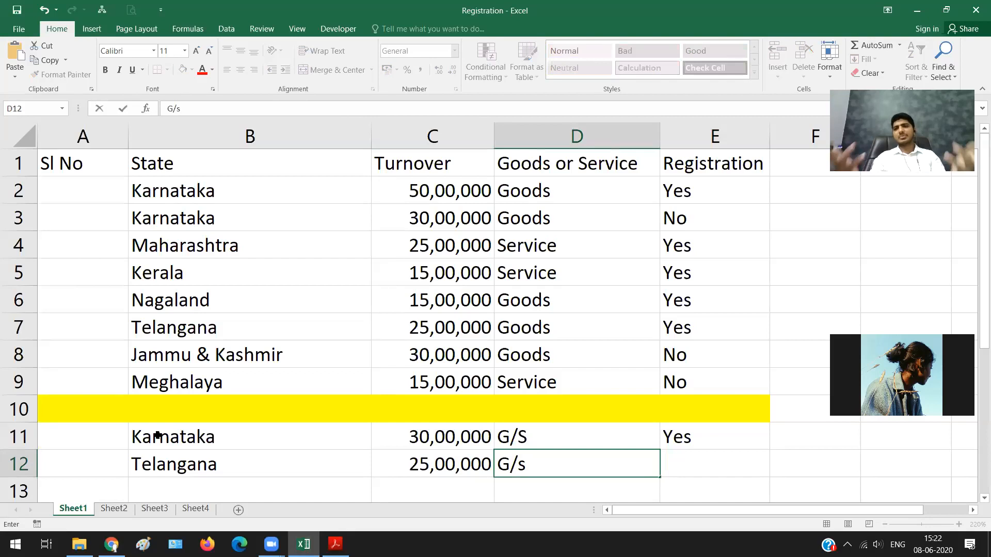
{"action": "key", "text": "Tab"}
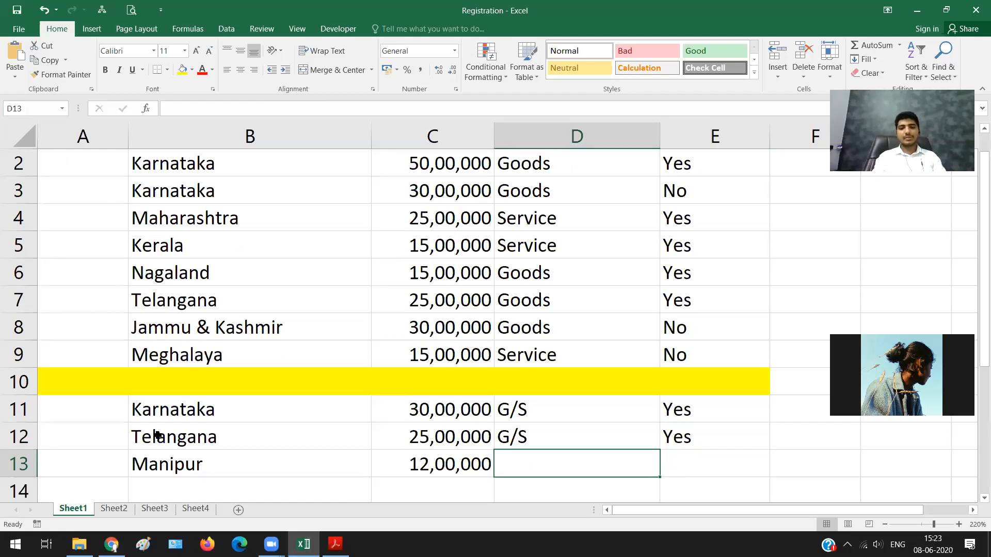
Step: Complete the Manipur row with supply type G/S and registration Yes
{"action": "type", "text": "G/S"}
{"action": "key", "text": "Tab"}
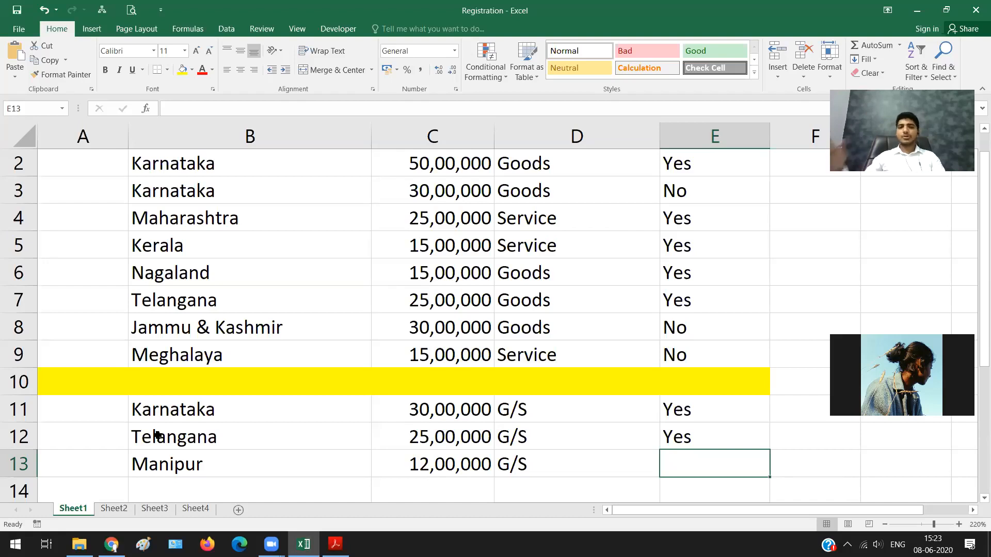
{"action": "type", "text": "Yes"}
{"action": "key", "text": "Return"}
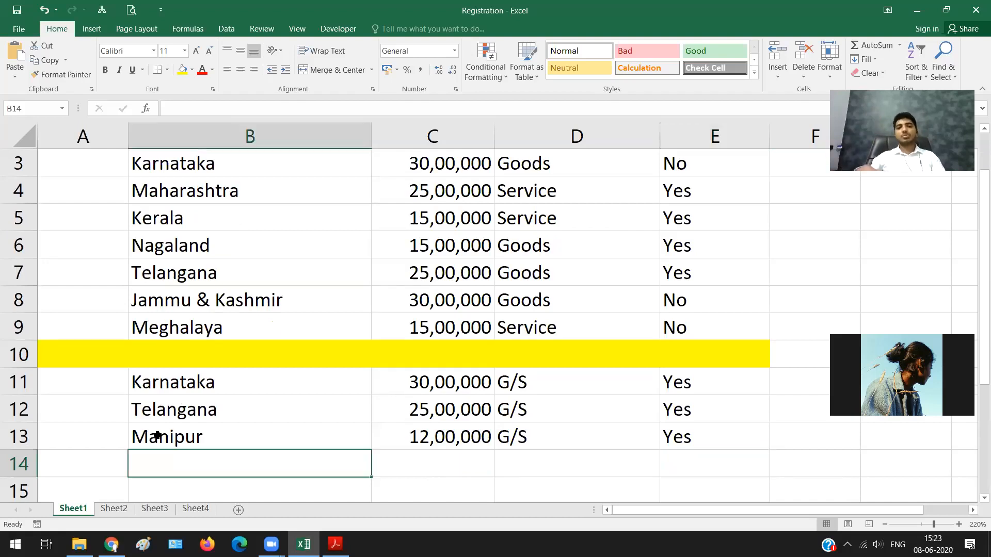
Step: Enter Sikkim in row 14 with a turnover of 30,00,000
{"action": "type", "text": "S"}
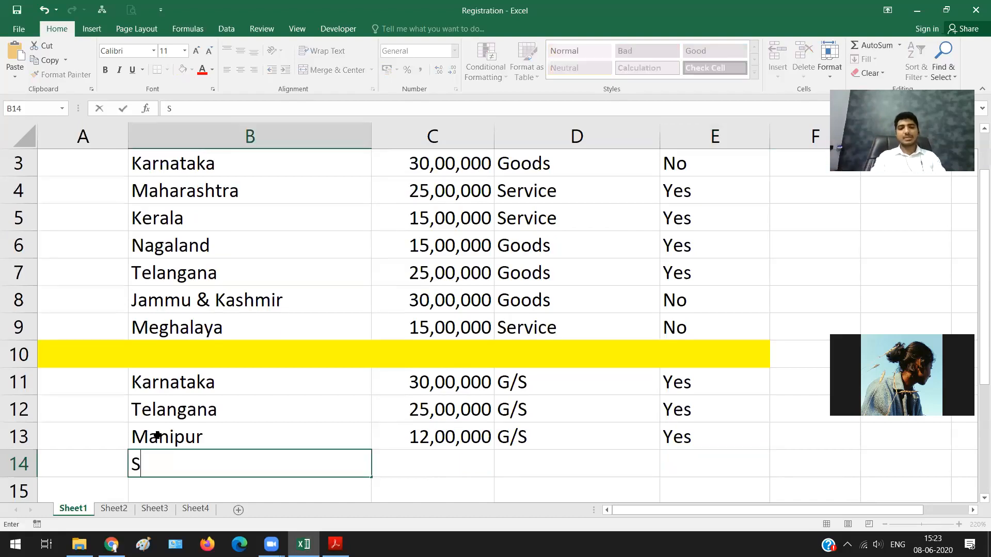
{"action": "type", "text": "ikkim"}
{"action": "key", "text": "Tab"}
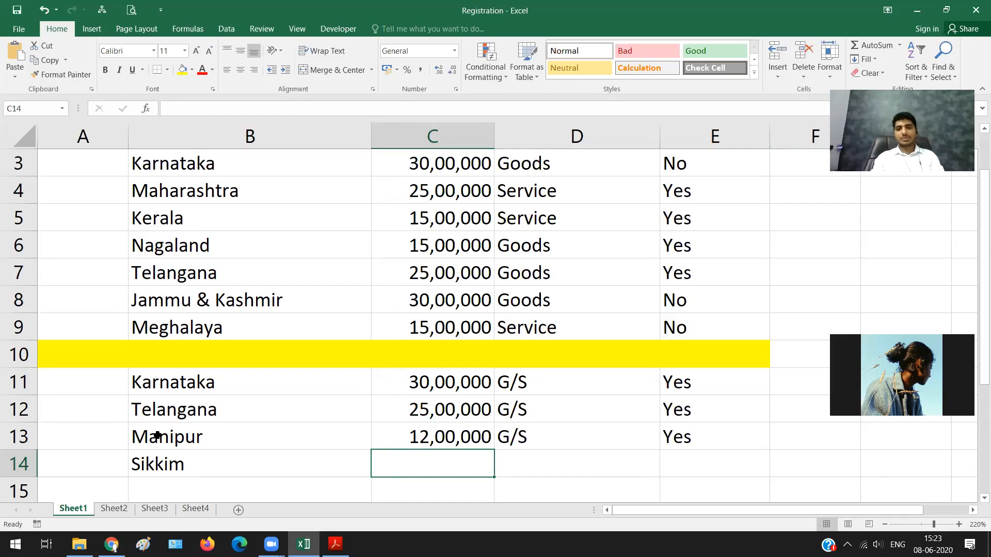
{"action": "type", "text": "30,00,00"}
{"action": "key", "text": "Tab"}
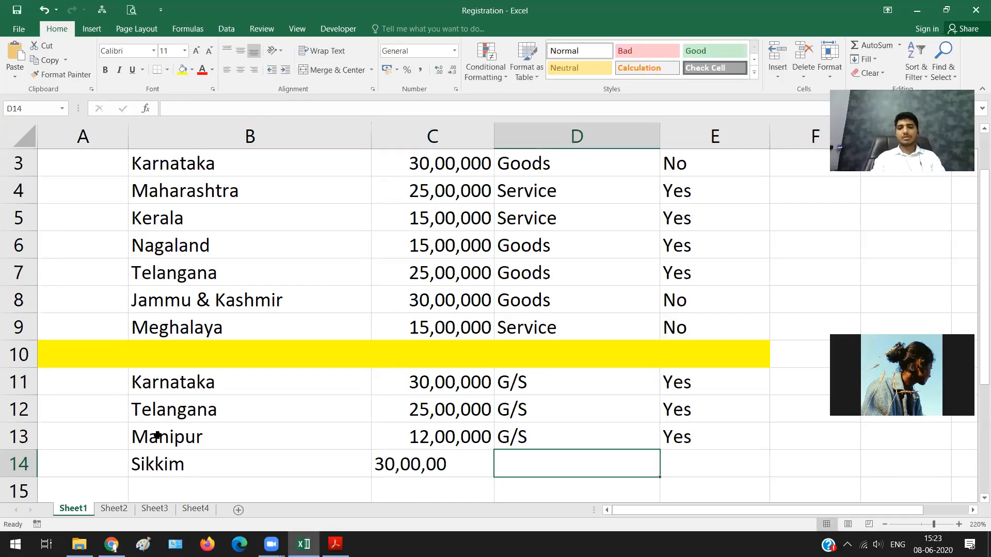
{"action": "key", "text": "Left"}
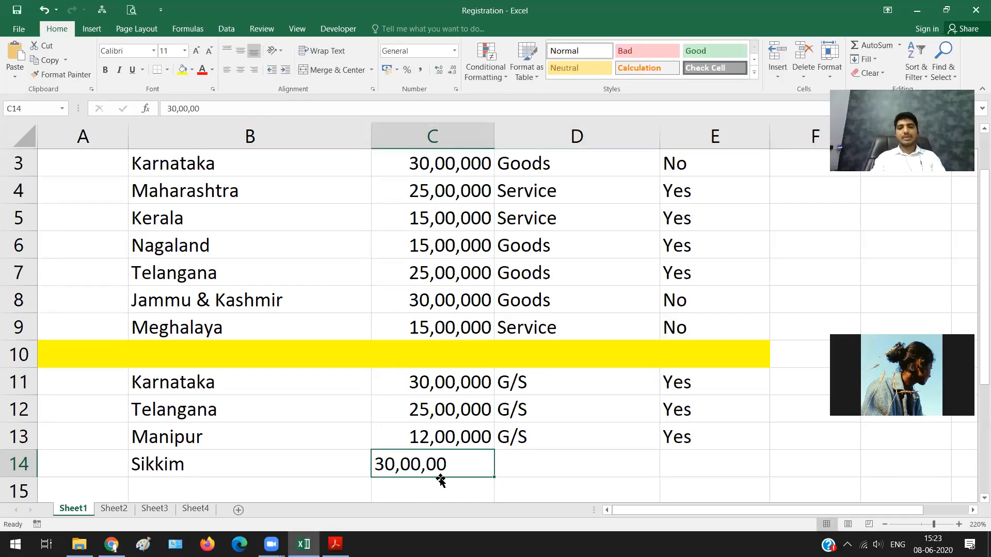
{"action": "double_click", "coordinate": [458, 468]}
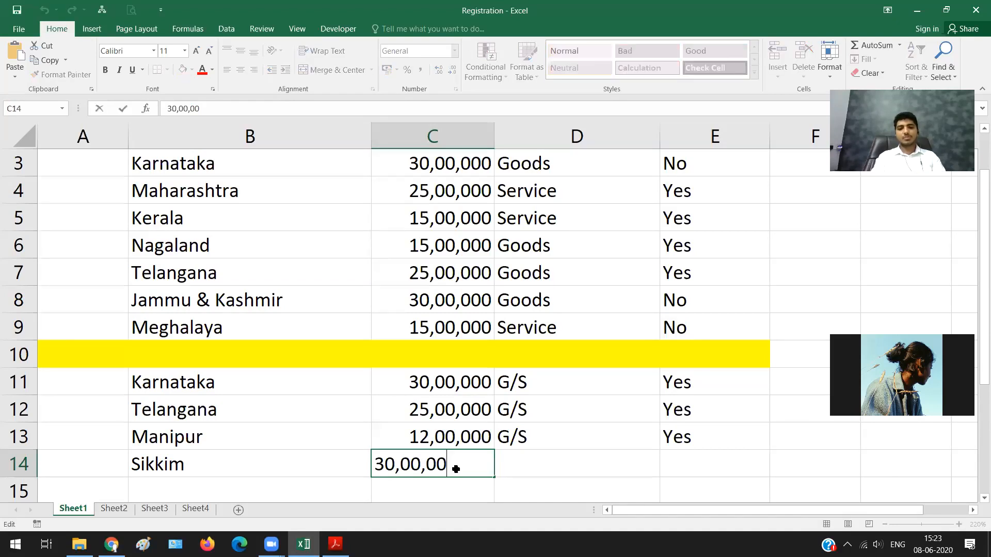
{"action": "type", "text": "0"}
{"action": "key", "text": "Tab"}
Step: Complete the Sikkim row with supply type G/S and registration Yes
{"action": "type", "text": "G"}
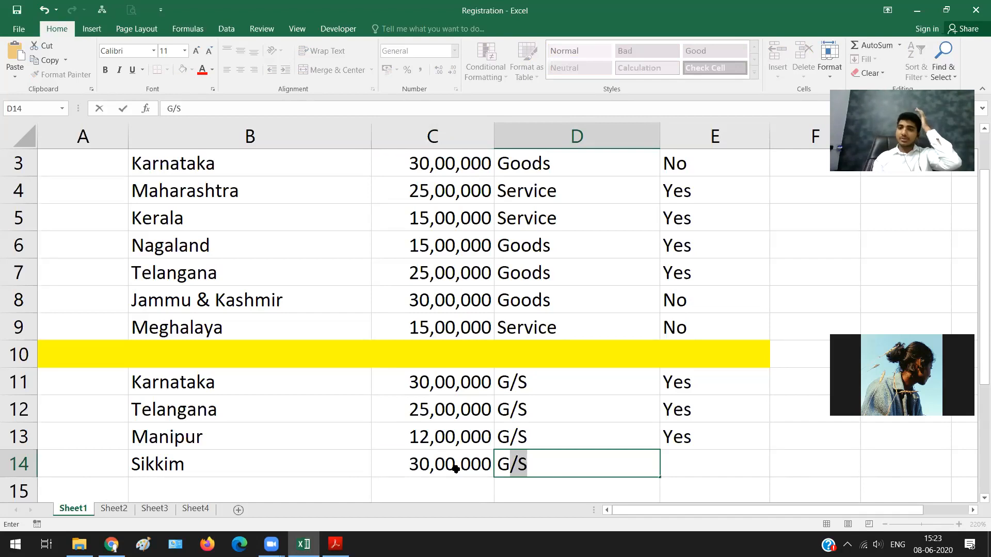
{"action": "key", "text": "Tab"}
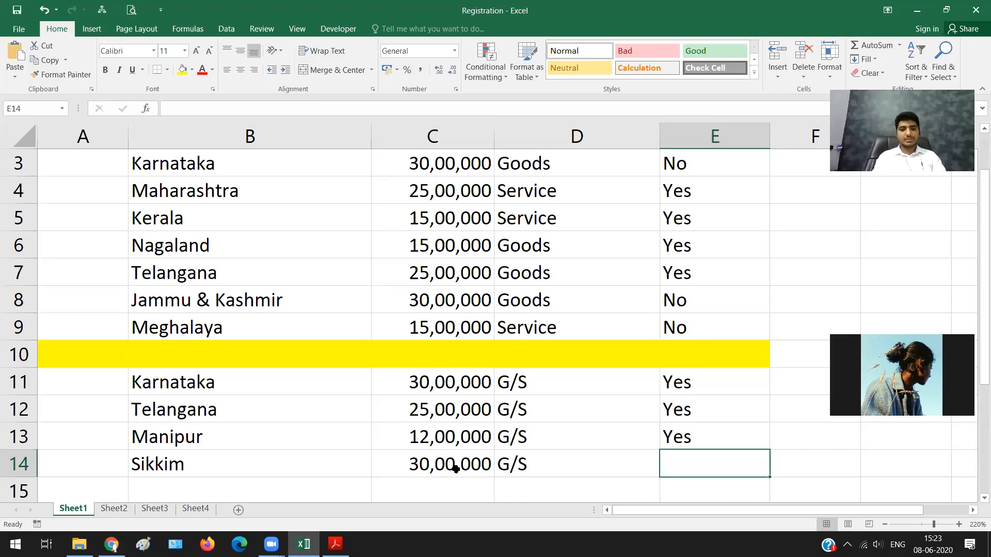
{"action": "type", "text": "Yes"}
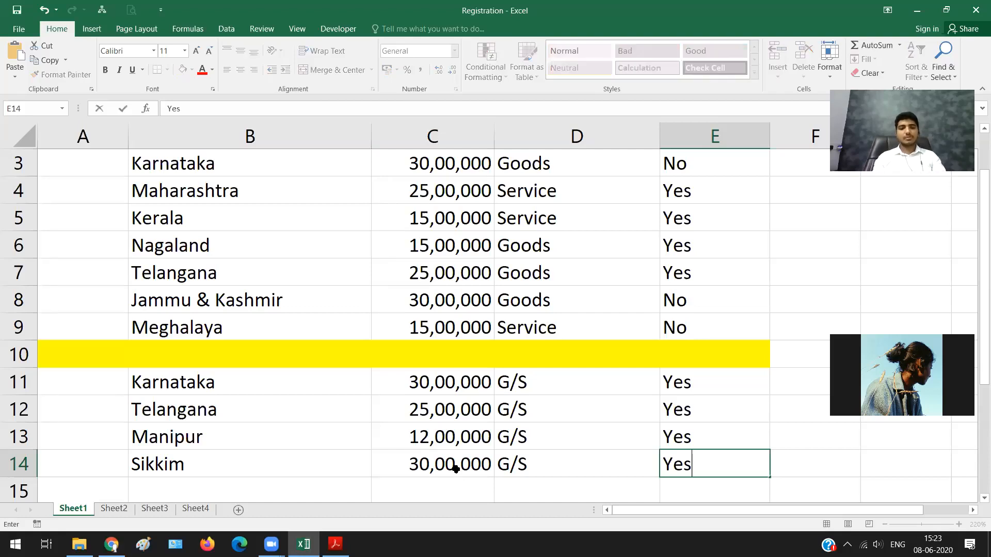
{"action": "key", "text": "Return"}
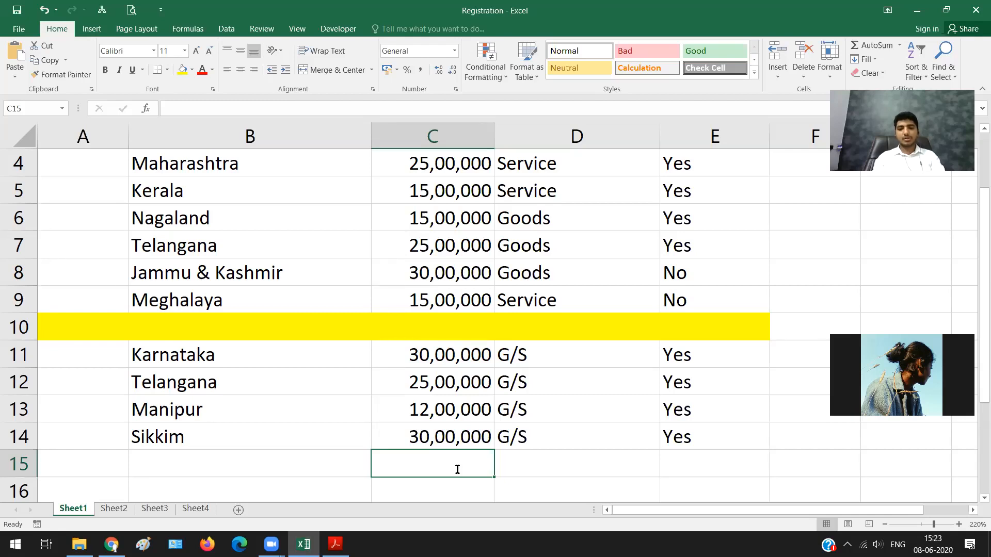
Step: Add Maharashtra in row 15 with turnover 21,00,000, supply type G/S and registration Yes
{"action": "type", "text": "21,"}
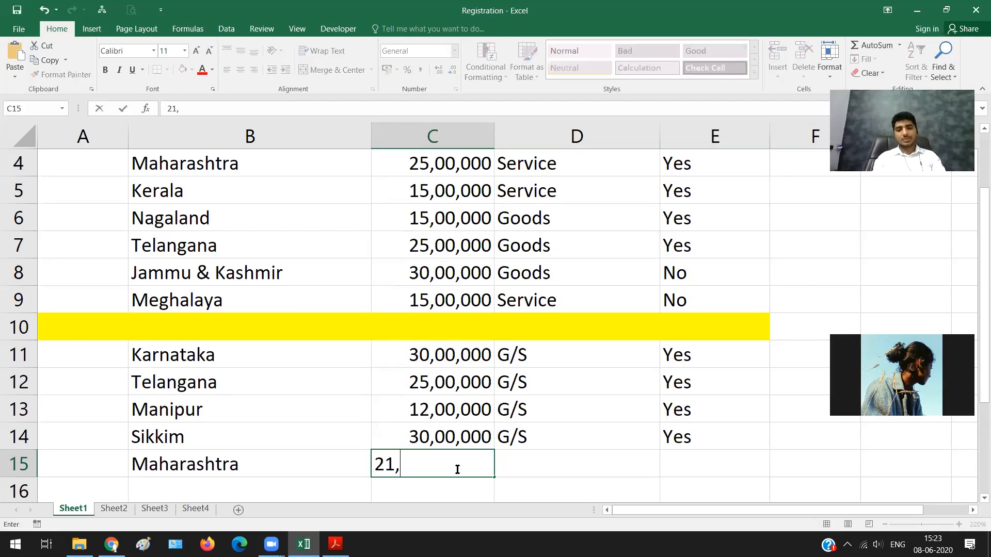
{"action": "type", "text": "00,000"}
{"action": "key", "text": "Tab"}
{"action": "type", "text": "G/s"}
{"action": "key", "text": "Tab"}
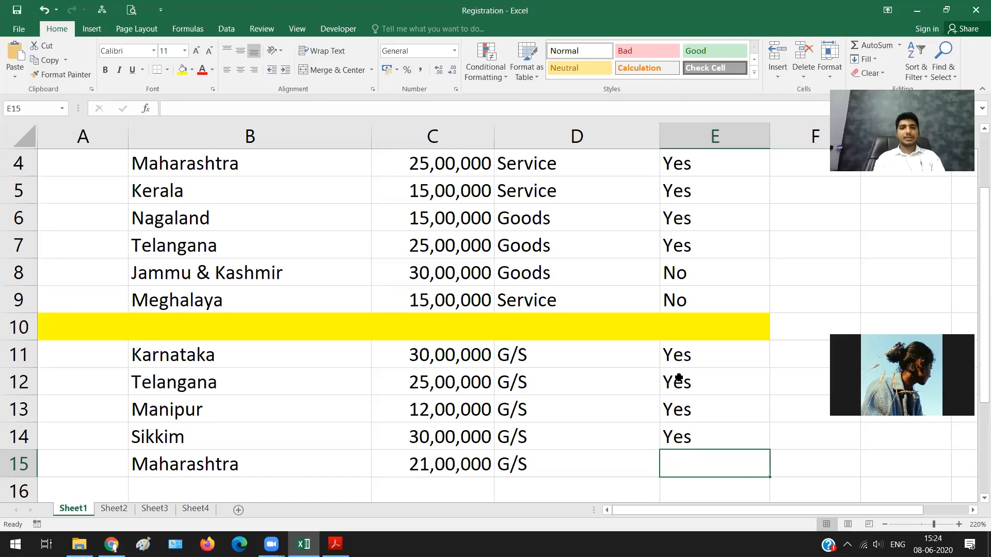
{"action": "type", "text": "Yes"}
{"action": "key", "text": "Return"}
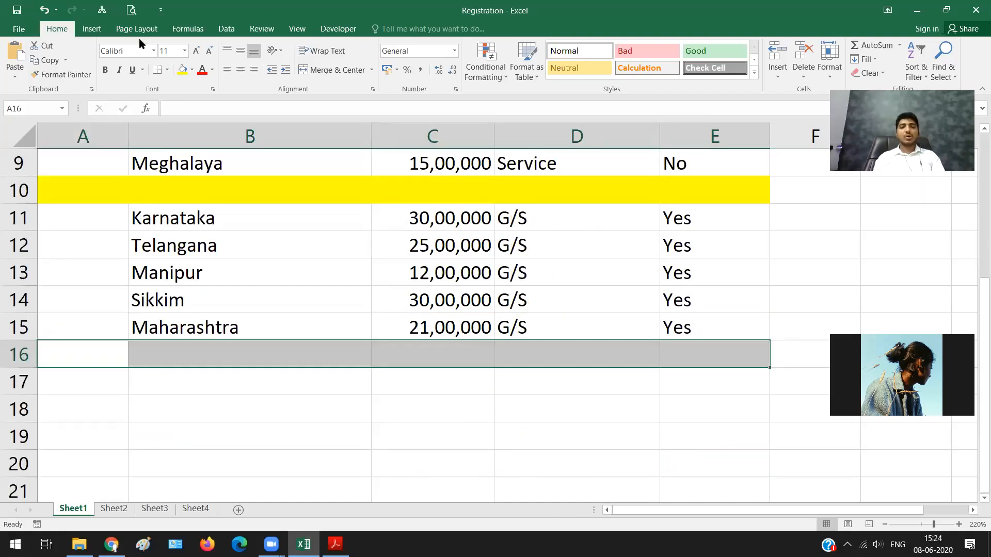
Step: Fill A16:E16 with yellow as a second separator and enter Karnataka in B18
{"action": "left_click", "coordinate": [105, 406]}
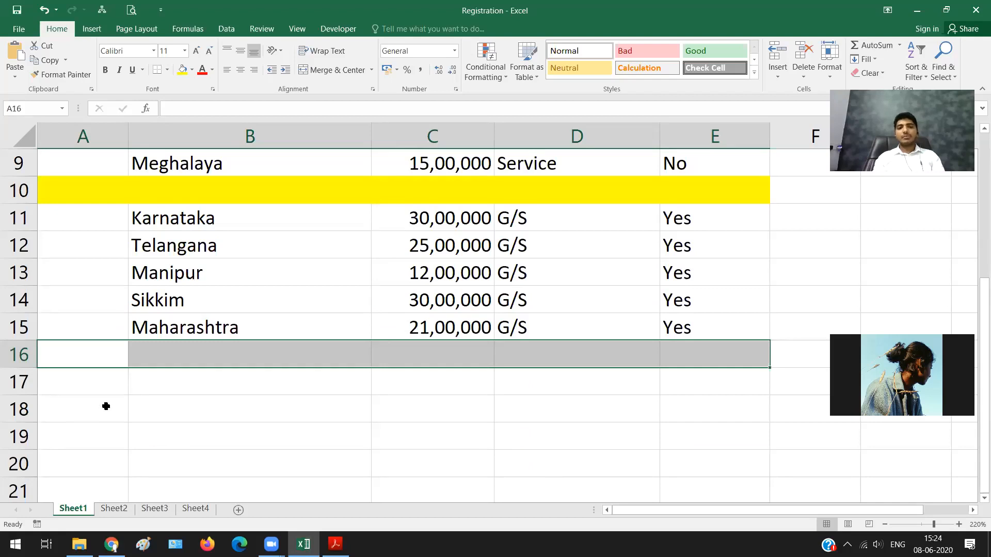
{"action": "left_click", "coordinate": [157, 417]}
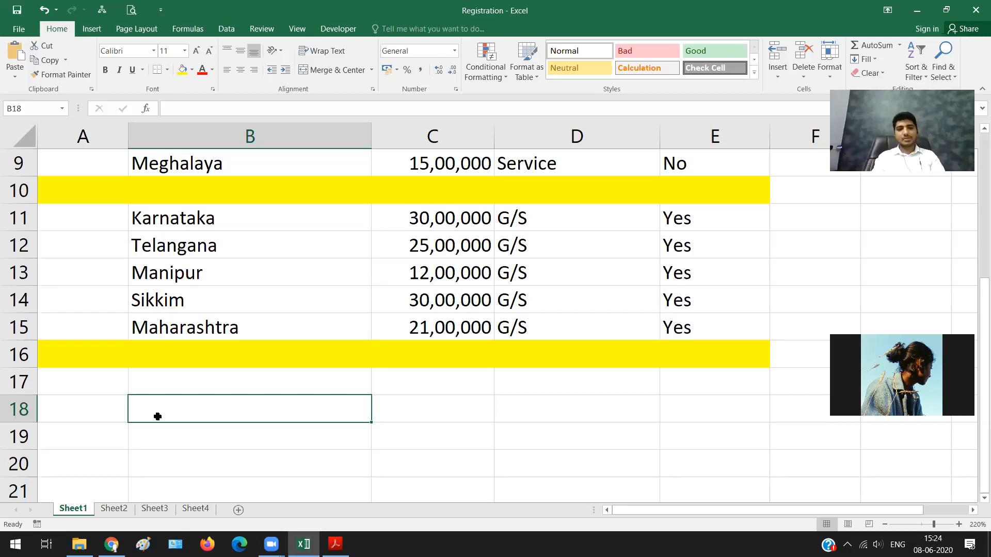
{"action": "type", "text": "Karn"}
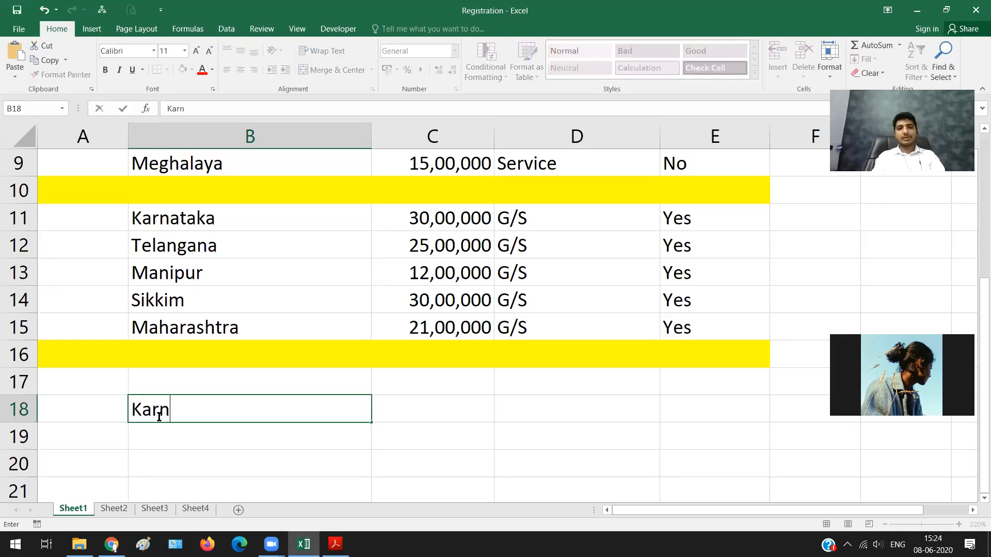
{"action": "type", "text": "taka"}
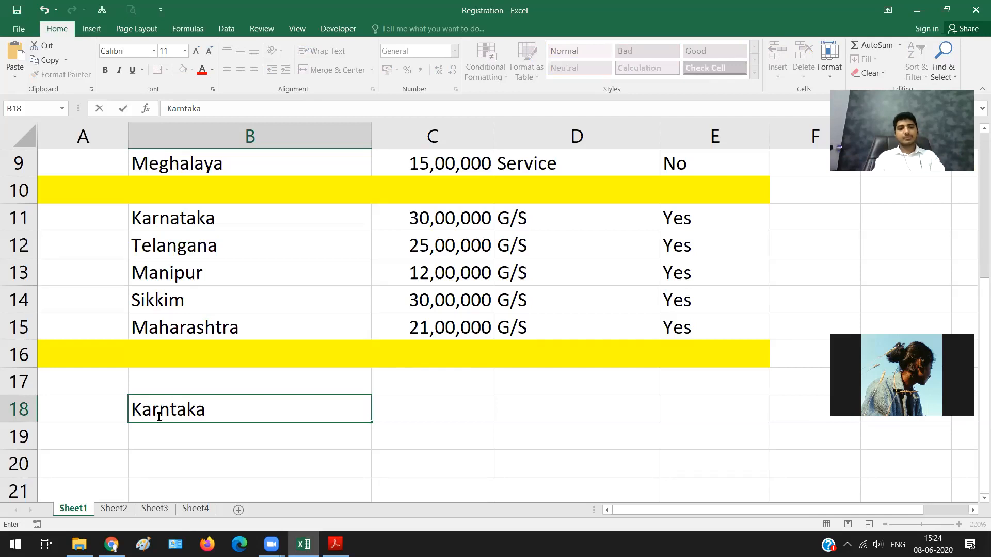
{"action": "key", "text": "BackSpace"}
{"action": "key", "text": "BackSpace"}
{"action": "key", "text": "BackSpace"}
{"action": "key", "text": "BackSpace"}
{"action": "type", "text": "a"}
{"action": "type", "text": "taka"}
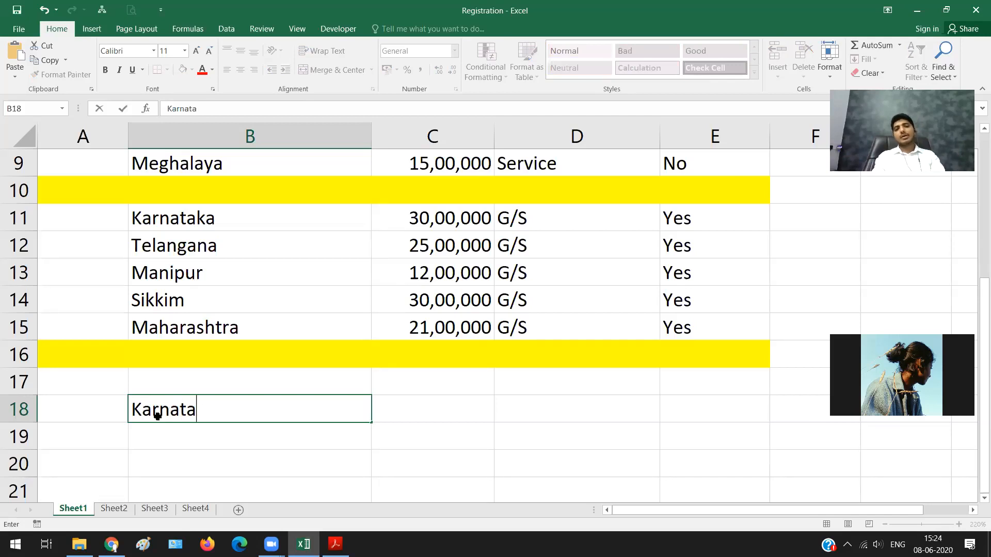
{"action": "key", "text": "Tab"}
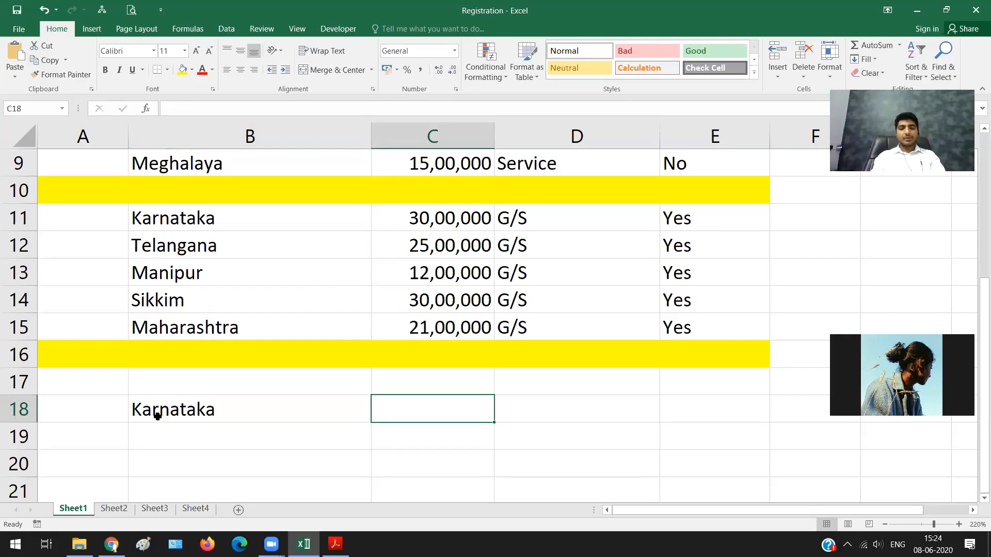
{"action": "key", "text": "Return"}
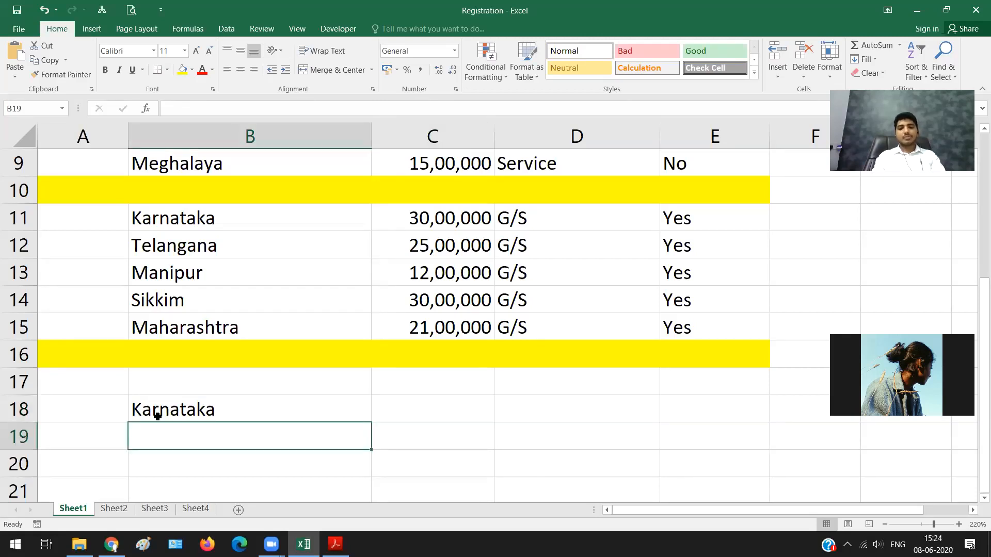
Step: Enter Maharashtra in B19, directly below the new Karnataka entry
{"action": "type", "text": "Ma"}
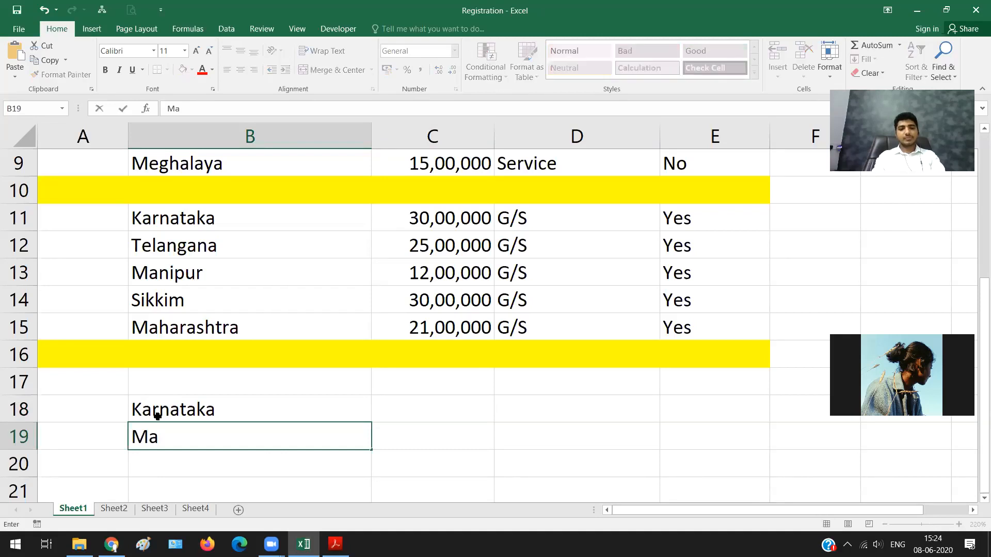
{"action": "type", "text": "harash"}
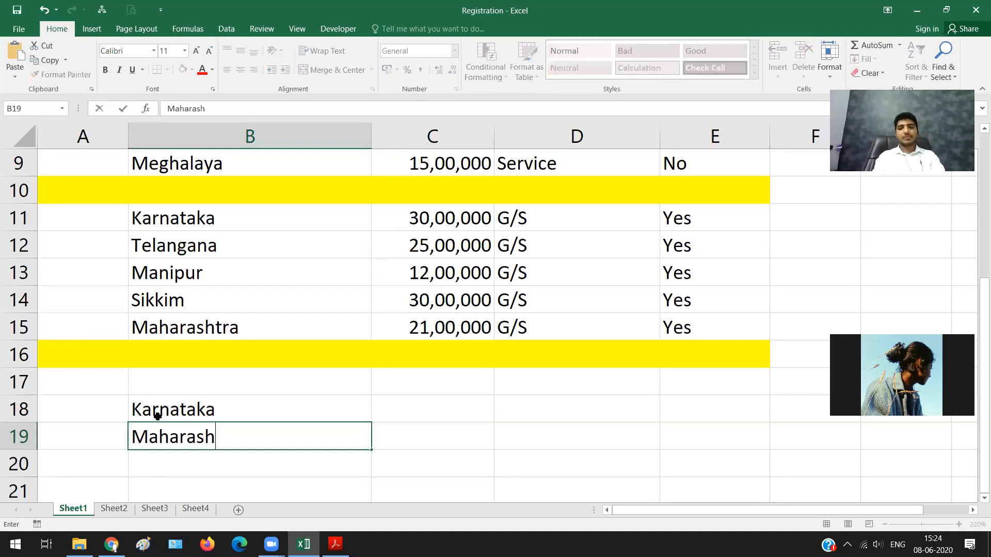
{"action": "type", "text": "tra"}
{"action": "key", "text": "Tab"}
Step: Enter turnovers of 25,00,000 for Karnataka in C18 and 16,00,000 for Maharashtra in C19
{"action": "key", "text": "Up"}
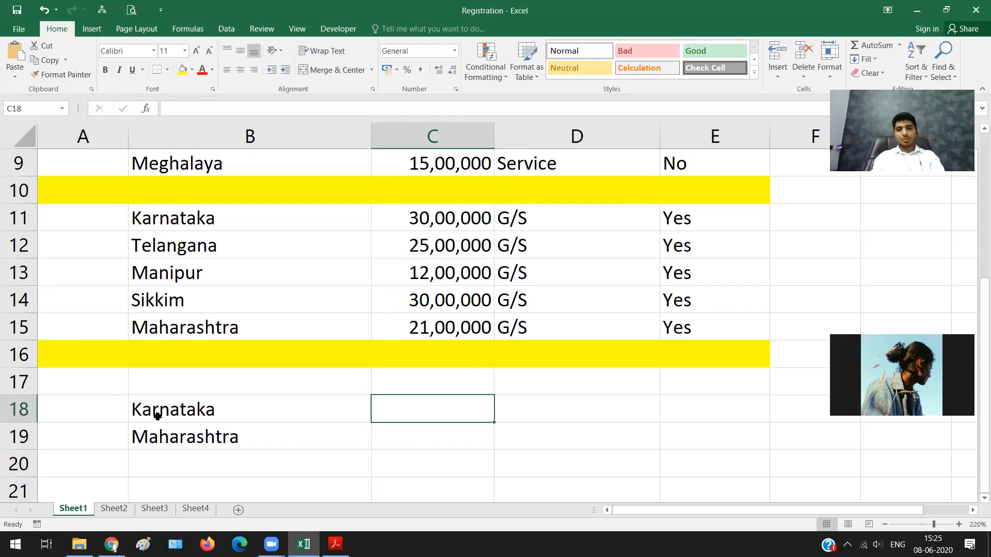
{"action": "type", "text": "25,00,"}
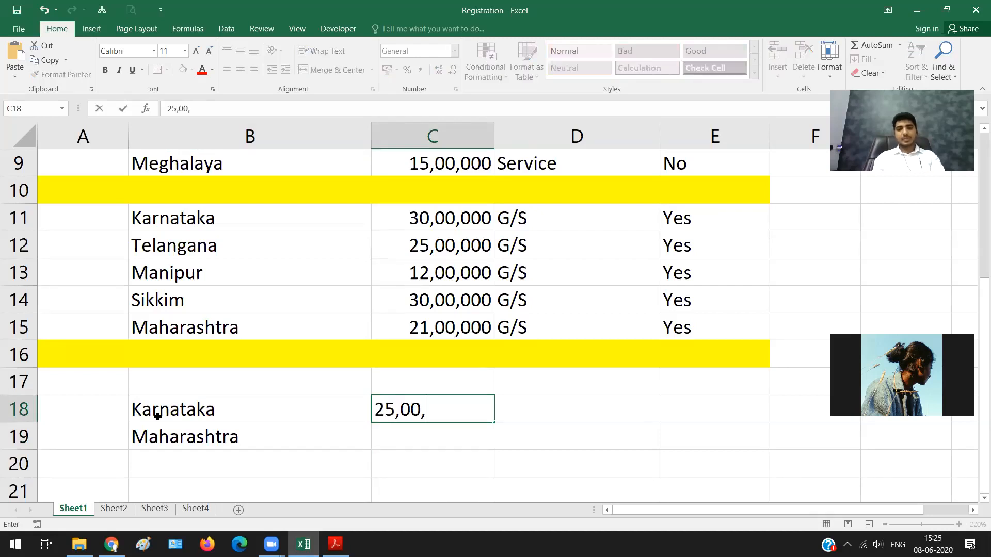
{"action": "type", "text": "000"}
{"action": "key", "text": "Return"}
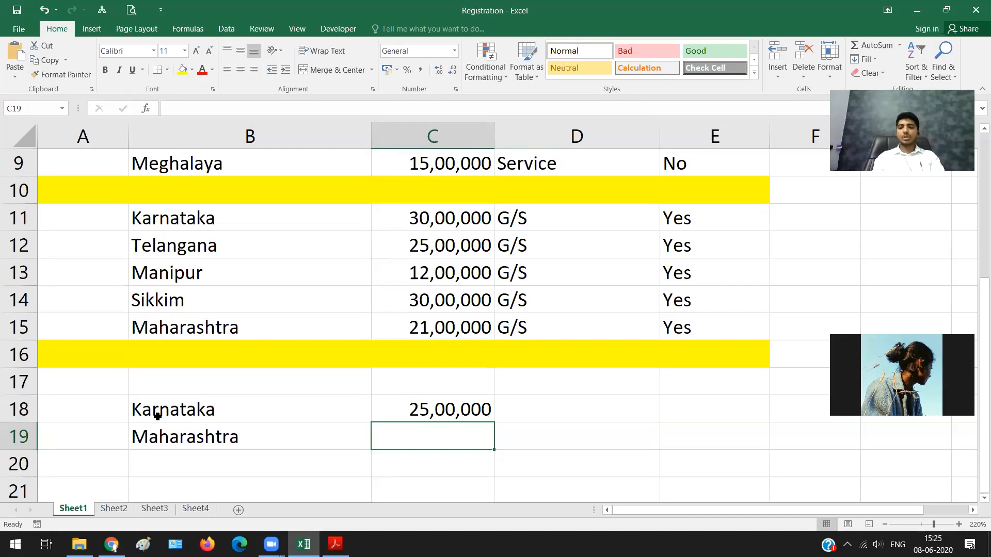
{"action": "type", "text": "1"}
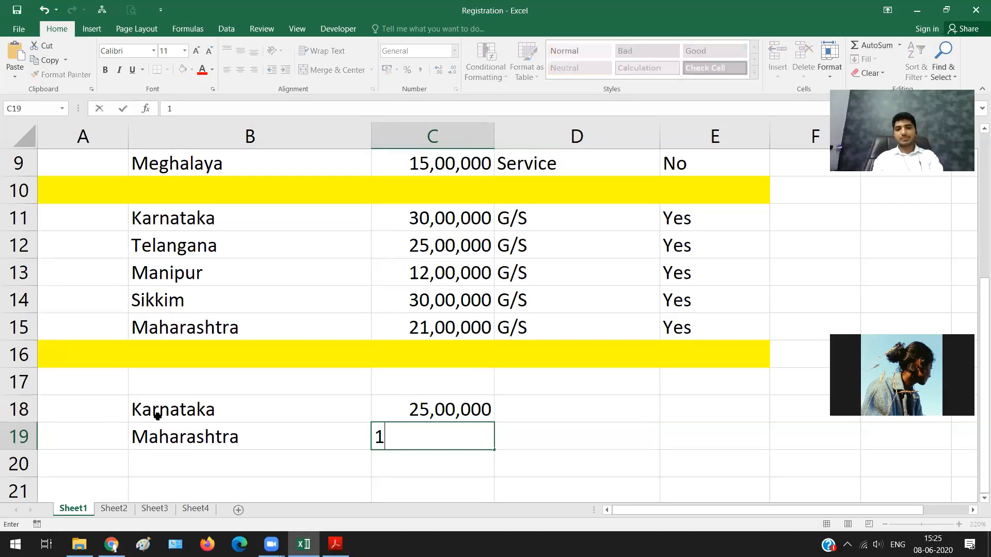
{"action": "type", "text": "6,00,000"}
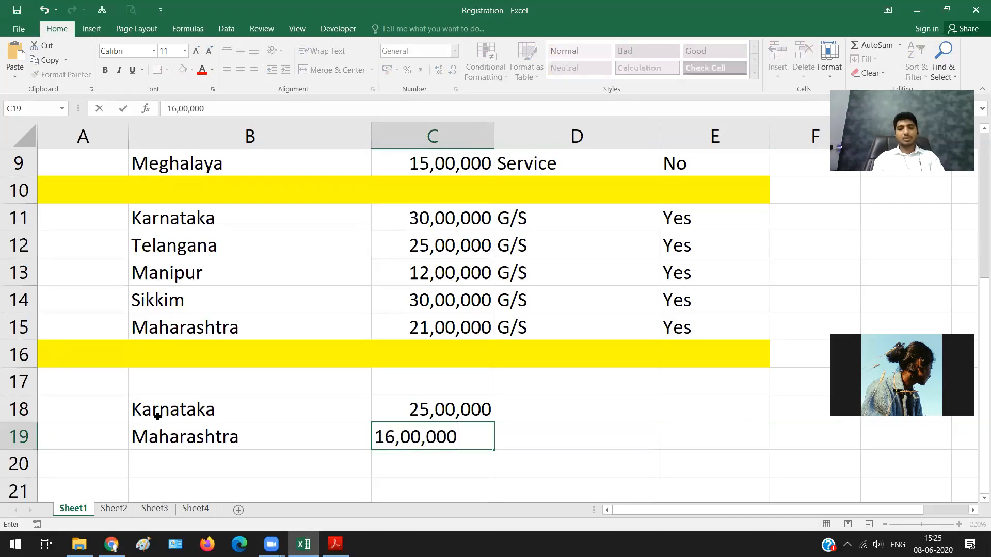
Step: Set the supply type to Goods for both Karnataka and Maharashtra in D18:D19
{"action": "key", "text": "Right"}
{"action": "key", "text": "Up"}
{"action": "type", "text": "Goods"}
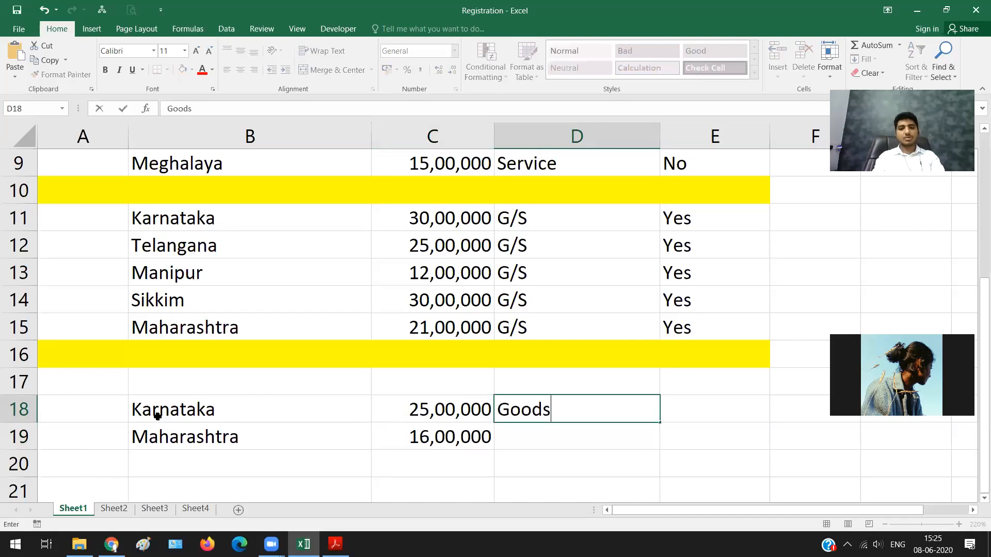
{"action": "key", "text": "Return"}
{"action": "type", "text": "Goods"}
{"action": "key", "text": "Return"}
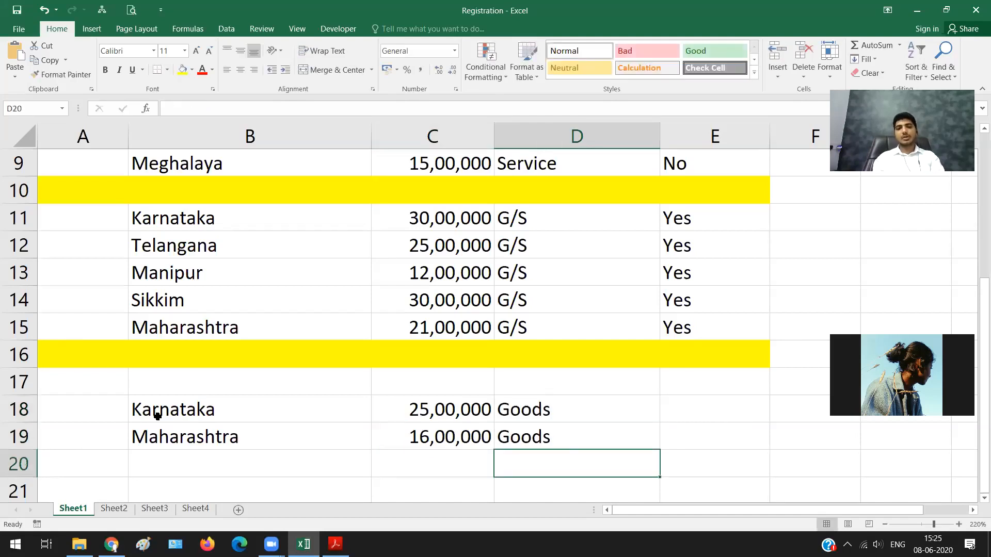
Step: Fill the Karnataka and Maharashtra cells B18:B19 with the standard green color
{"action": "key", "text": "Left"}
{"action": "key", "text": "Left"}
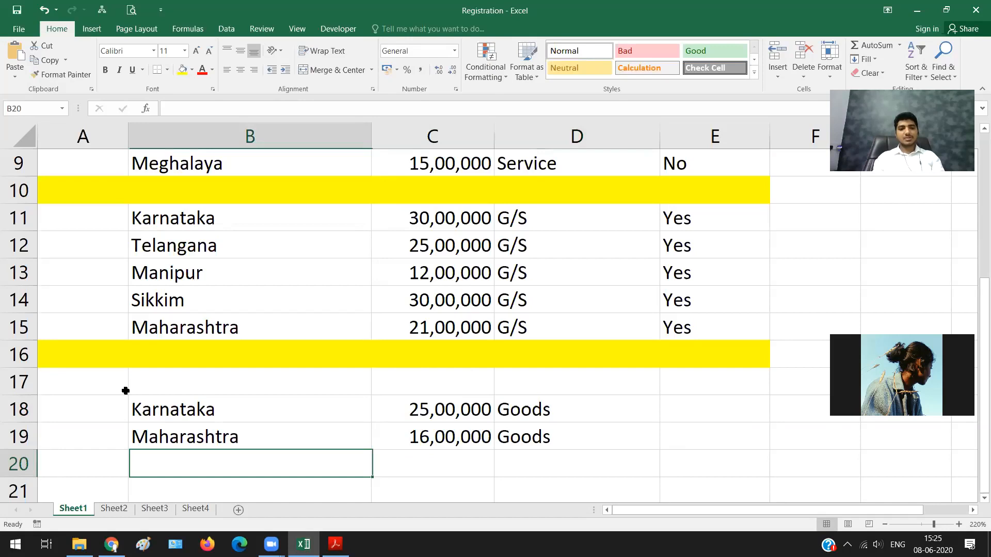
{"action": "key", "text": "Left"}
{"action": "left_click_drag", "start_coordinate": [191, 419], "coordinate": [194, 436]}
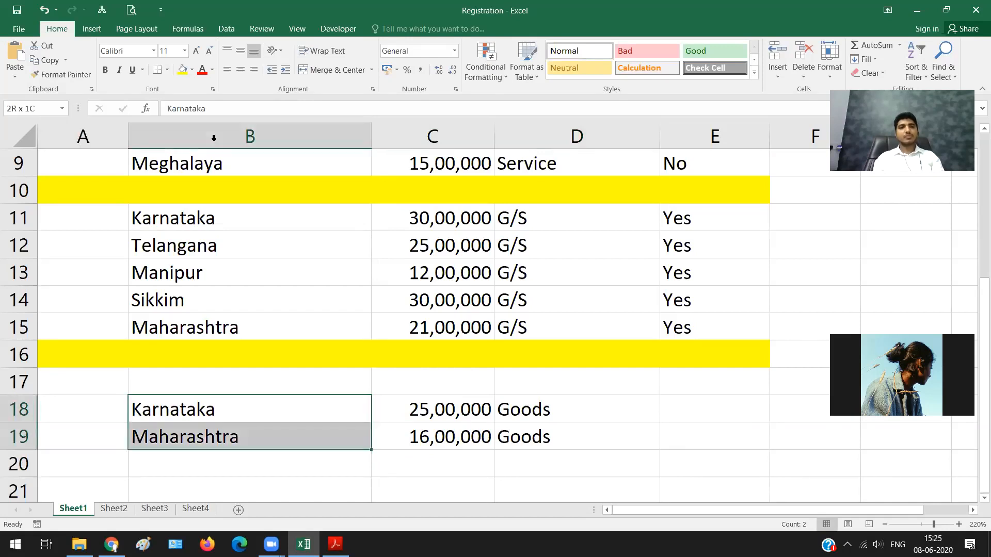
{"action": "left_click", "coordinate": [192, 70]}
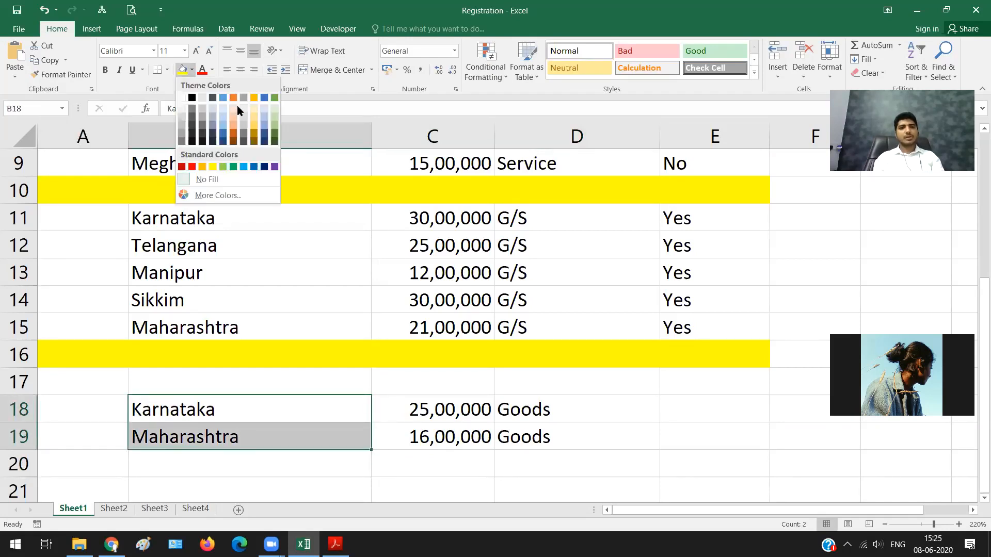
{"action": "left_click", "coordinate": [233, 167]}
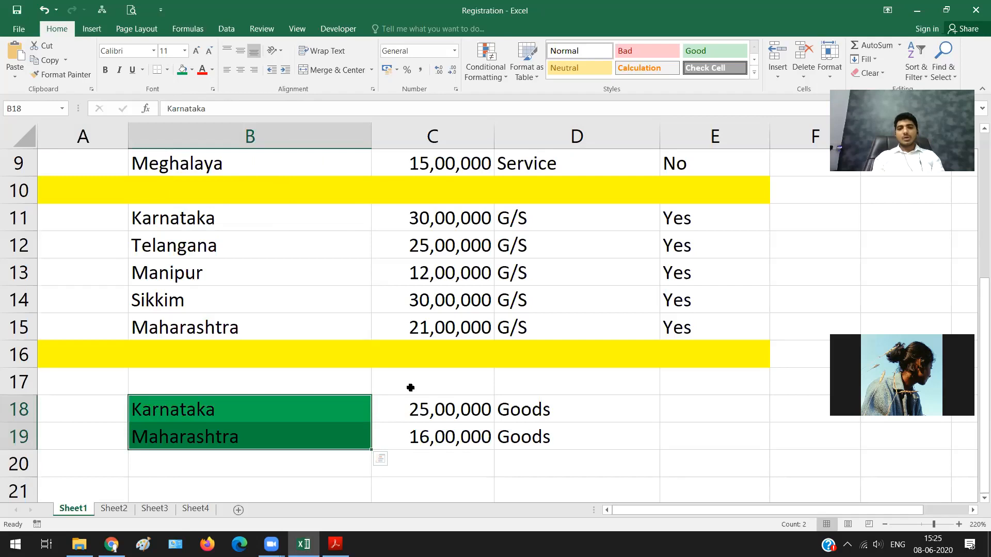
{"action": "key", "text": "Right"}
{"action": "key", "text": "Right"}
{"action": "key", "text": "Right"}
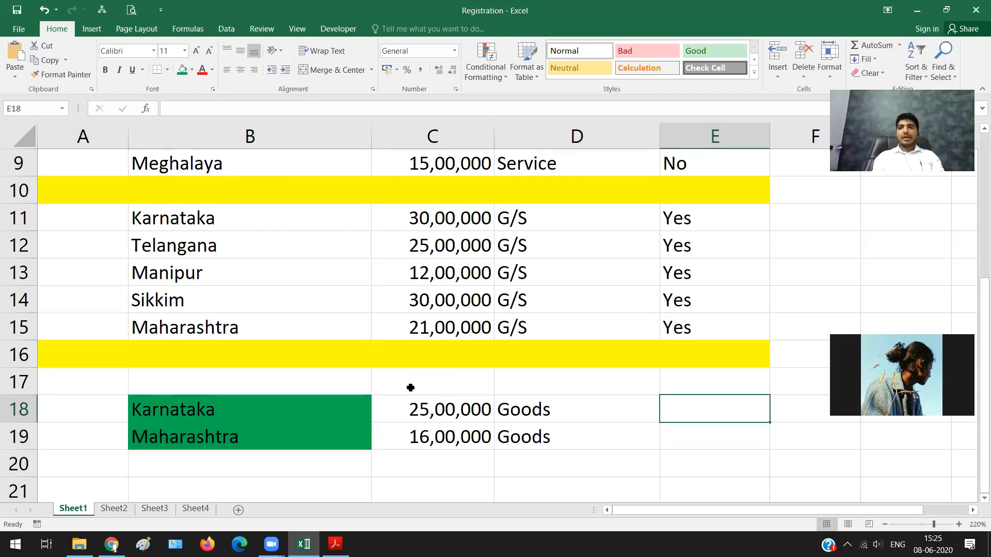
{"action": "key", "text": "Down"}
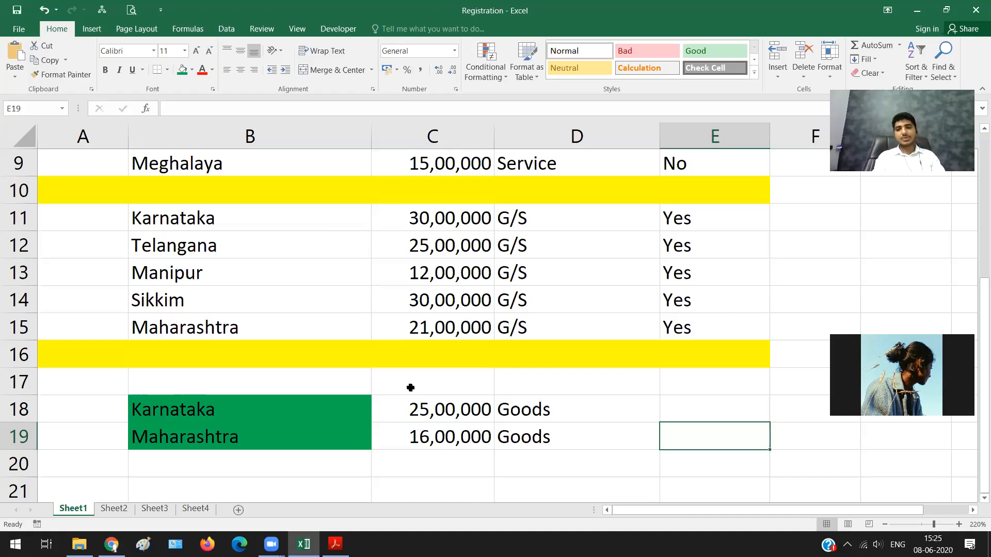
{"action": "key", "text": "Up"}
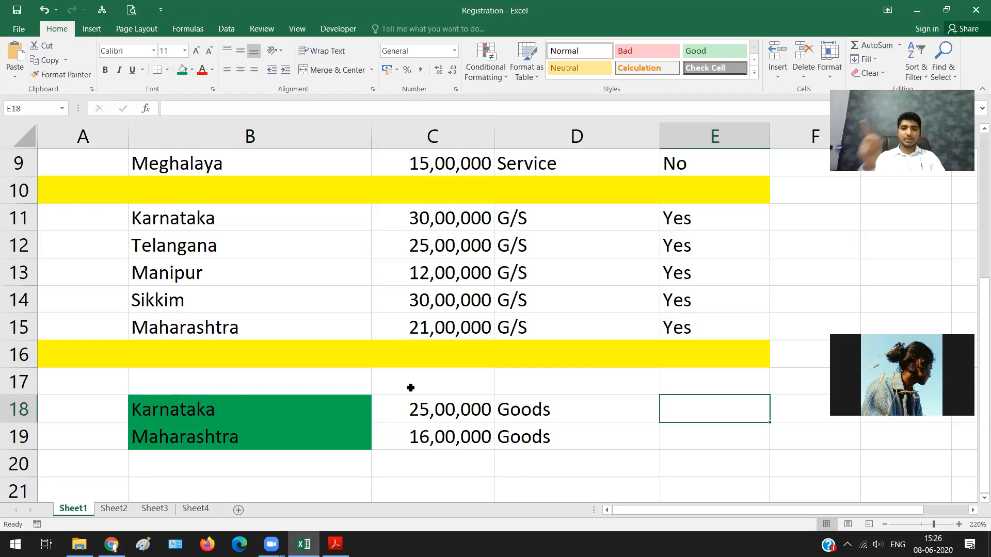
Step: Enter Yes as the required registration for both Karnataka and Maharashtra in E18:E19
{"action": "type", "text": "Yes"}
{"action": "key", "text": "Return"}
{"action": "type", "text": "Yes"}
{"action": "key", "text": "Right"}
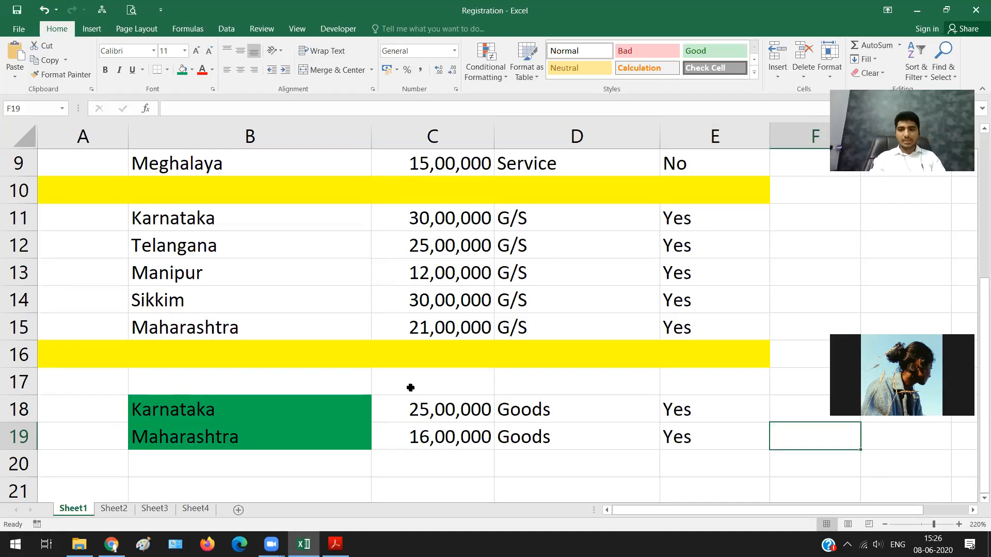
Step: Review the registration answers in E18:E19 and the combined turnovers of Karnataka and Maharashtra in C18:C19
{"action": "key", "text": "Up"}
{"action": "key", "text": "Left"}
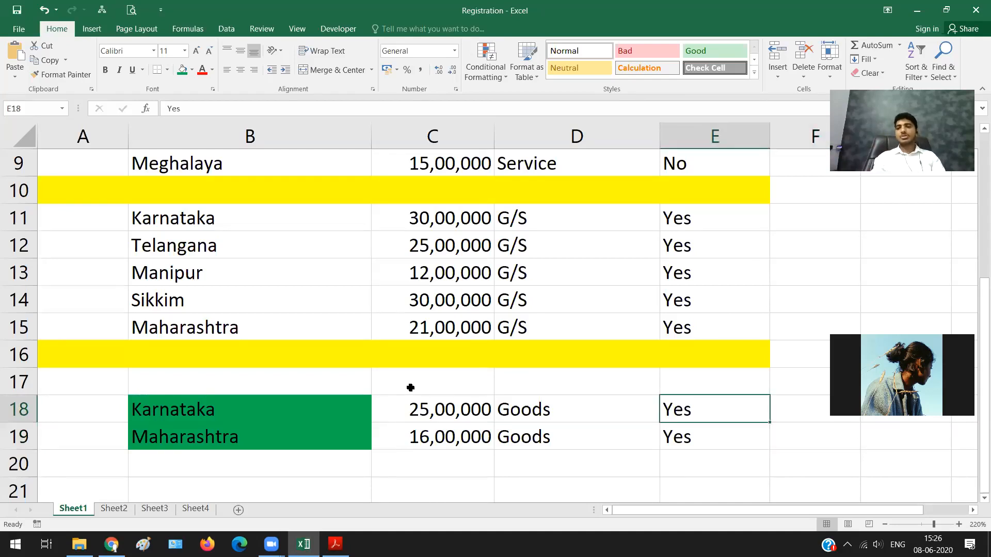
{"action": "key", "text": "Down"}
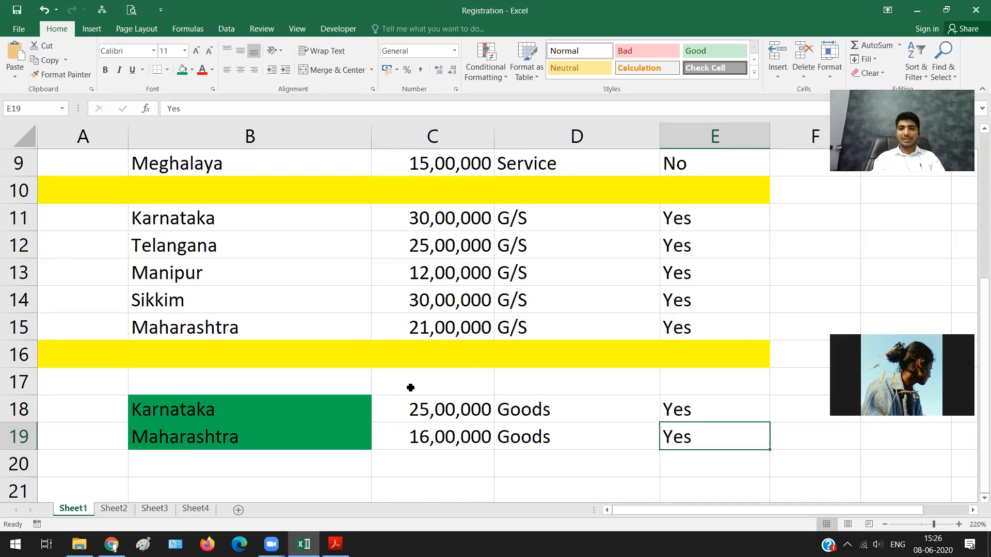
{"action": "key", "text": "Down"}
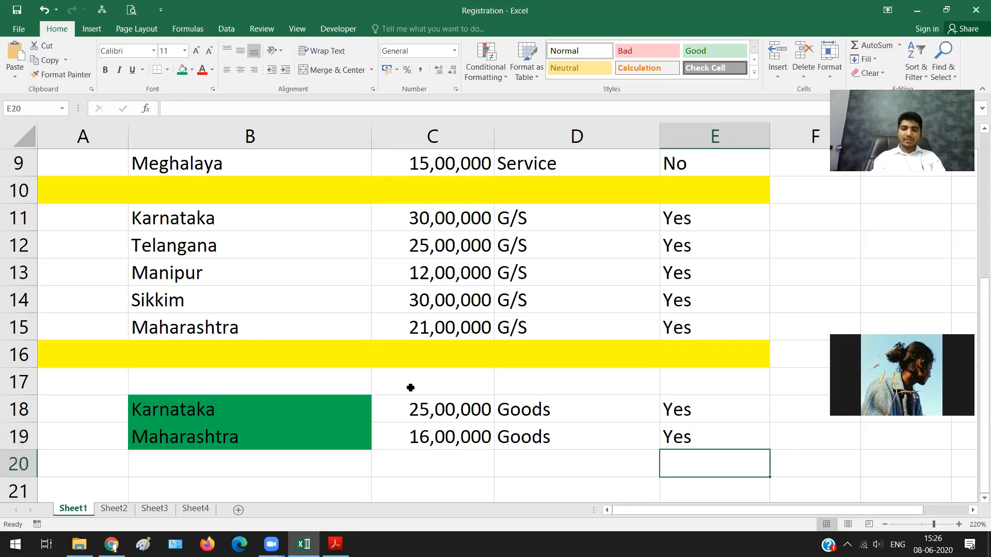
{"action": "key", "text": "Left"}
{"action": "key", "text": "Up"}
{"action": "key", "text": "Left"}
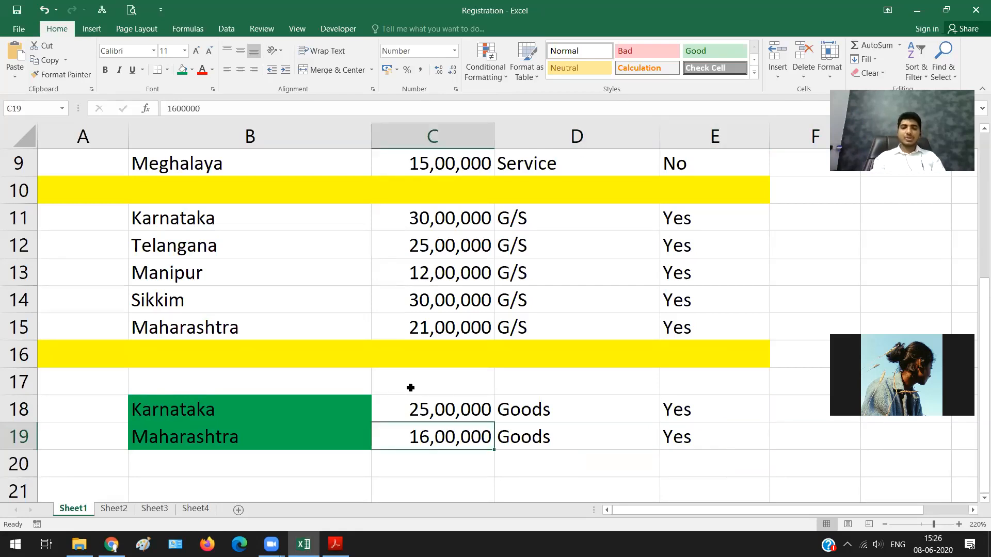
{"action": "key", "text": "Up"}
{"action": "key", "text": "shift+Down"}
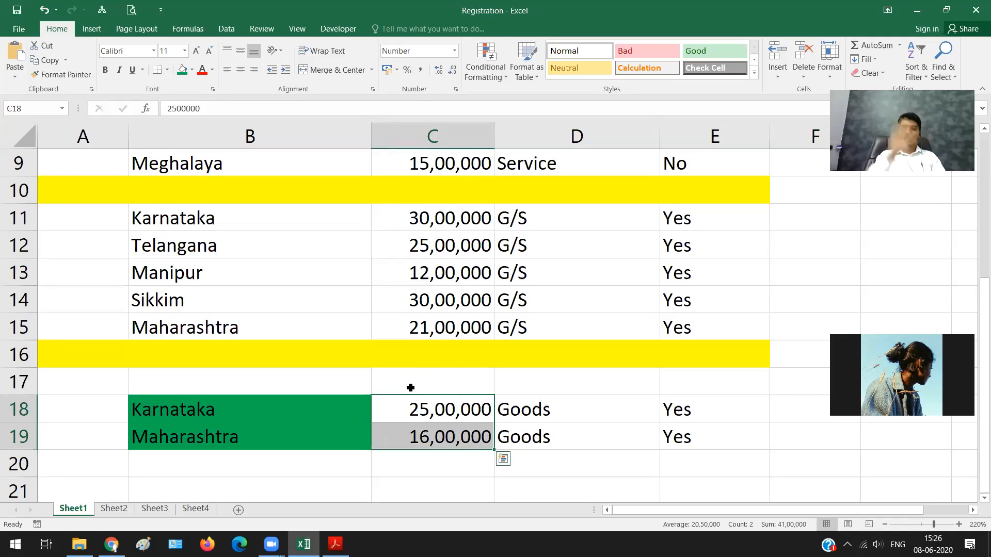
{"action": "key", "text": "Down"}
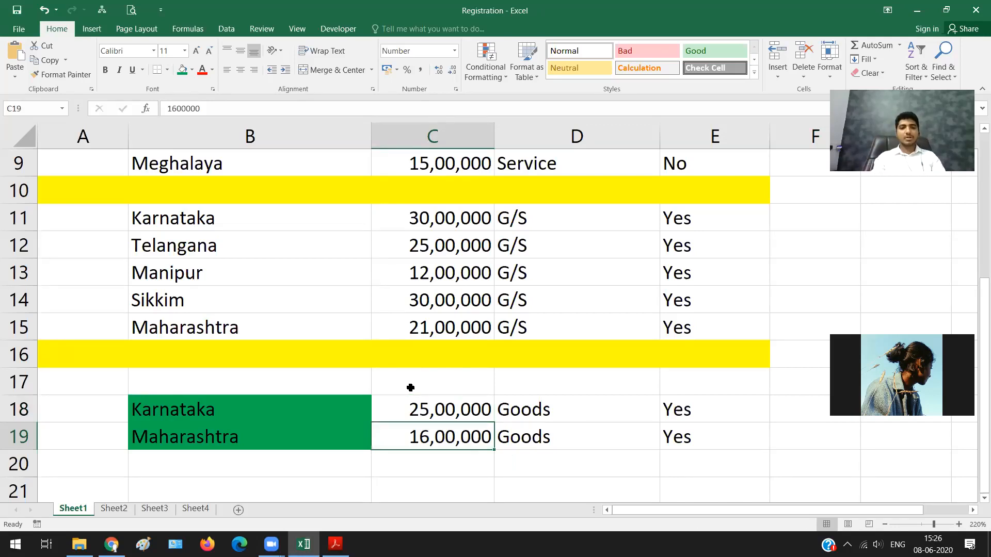
Step: Start a second goods example by entering Karnataka in B21, leaving row 20 blank
{"action": "key", "text": "Down"}
{"action": "key", "text": "Down"}
{"action": "key", "text": "Left"}
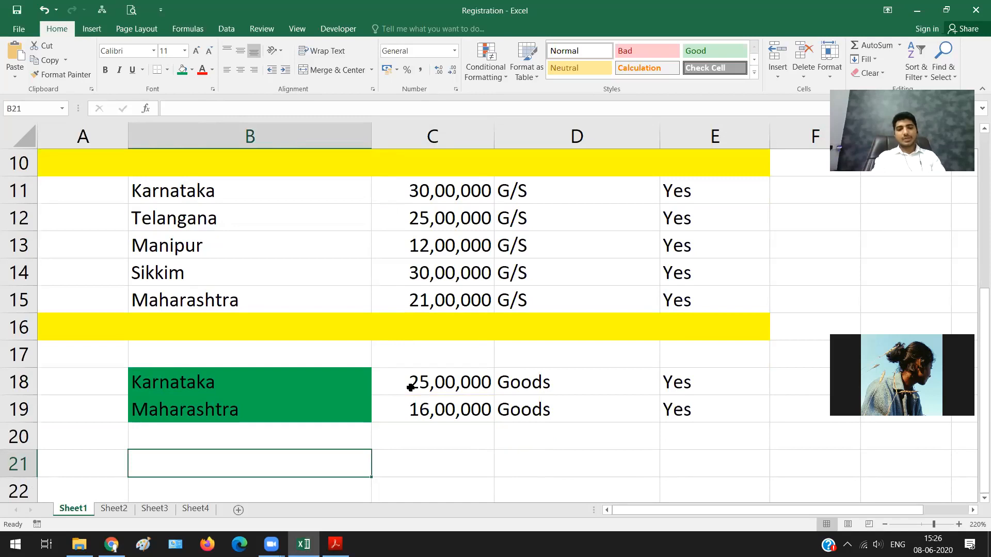
{"action": "type", "text": "Karnataka"}
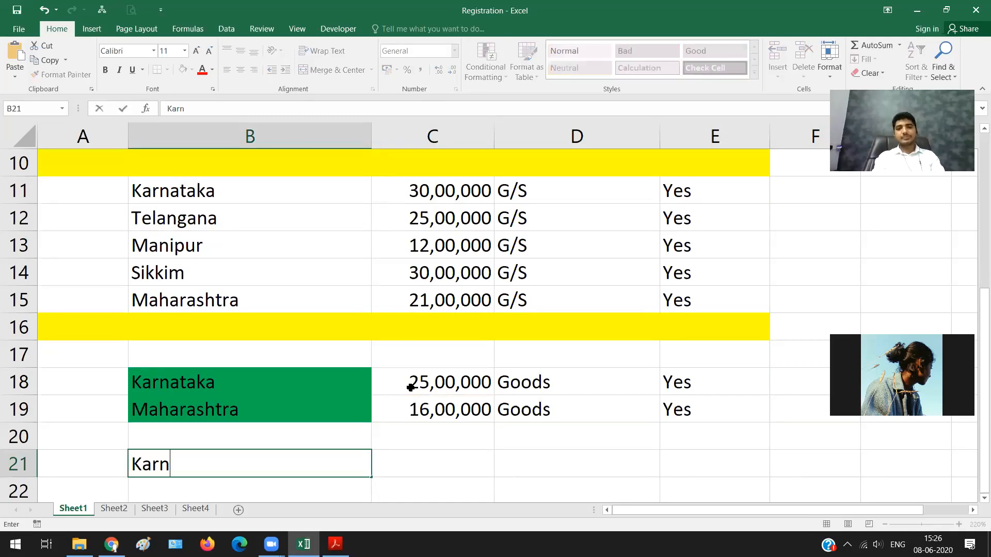
{"action": "key", "text": "Tab"}
Step: Enter a turnover of 25,00,000 for the new Karnataka row in C21
{"action": "type", "text": "25"}
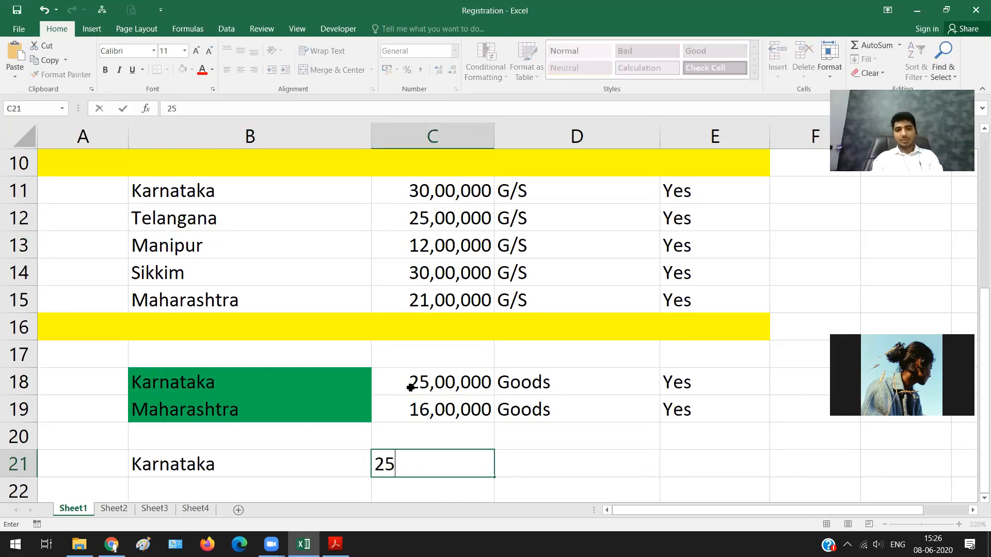
{"action": "type", "text": ",00,000"}
{"action": "key", "text": "Return"}
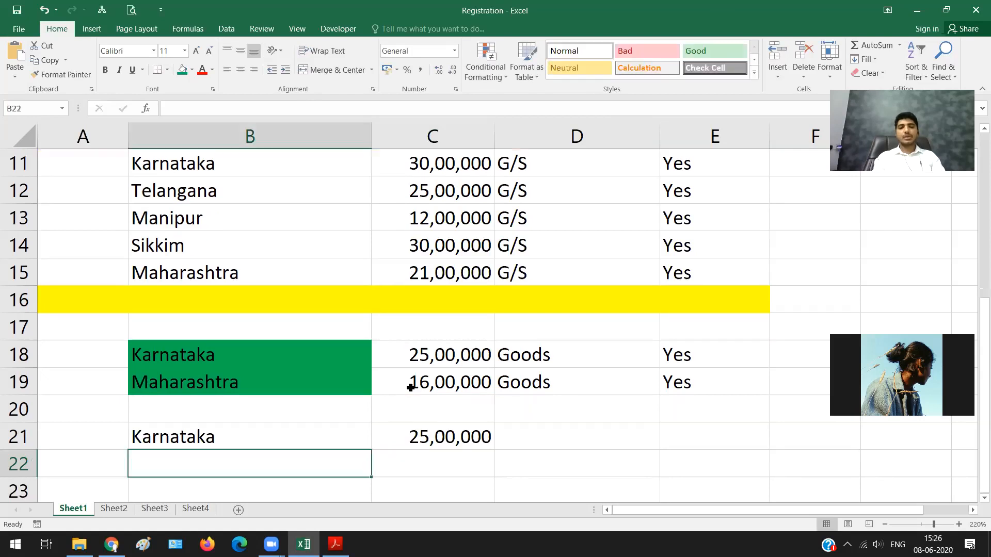
Step: Set the turnover of the Karnataka row in C21 to 12,00,000
{"action": "key", "text": "Up"}
{"action": "key", "text": "Right"}
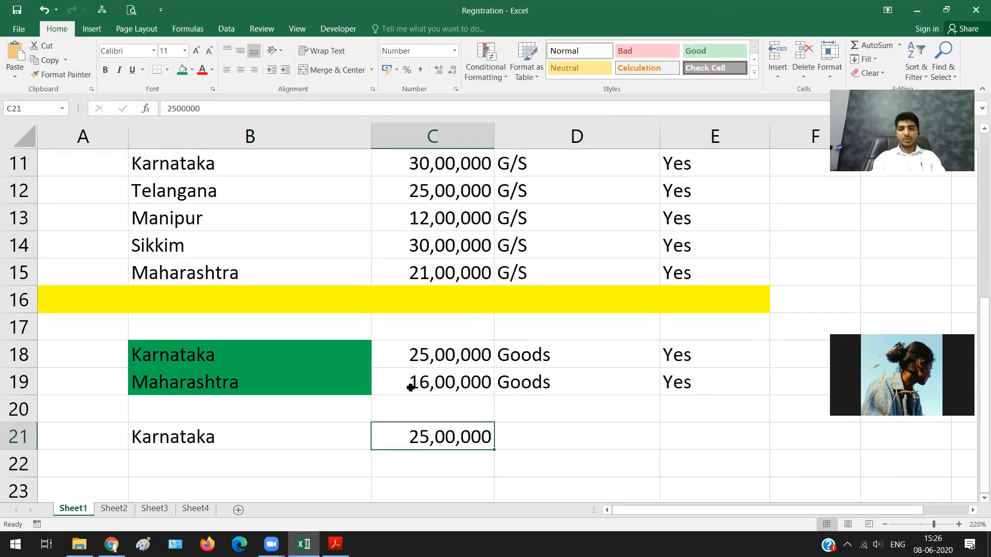
{"action": "type", "text": "1"}
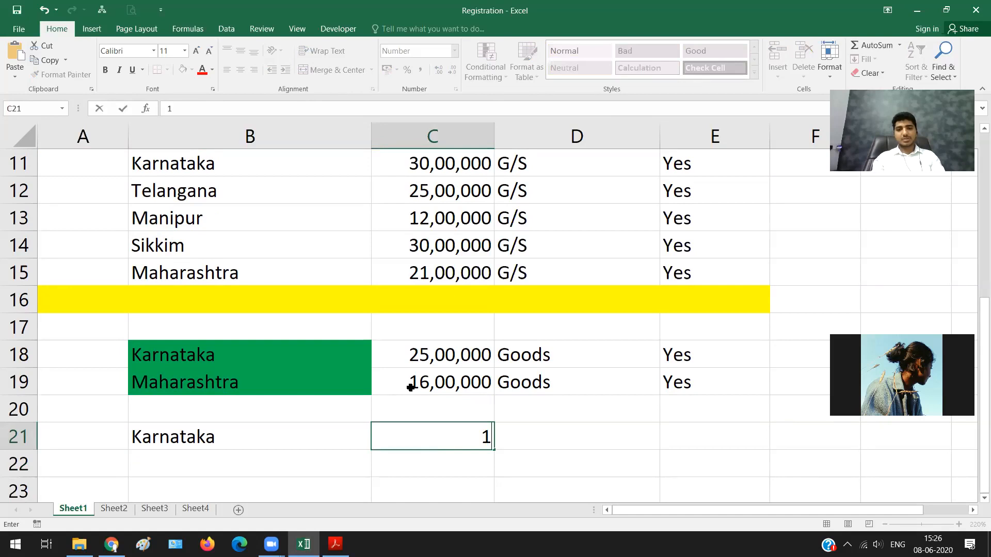
{"action": "type", "text": "2,00,000"}
{"action": "key", "text": "Return"}
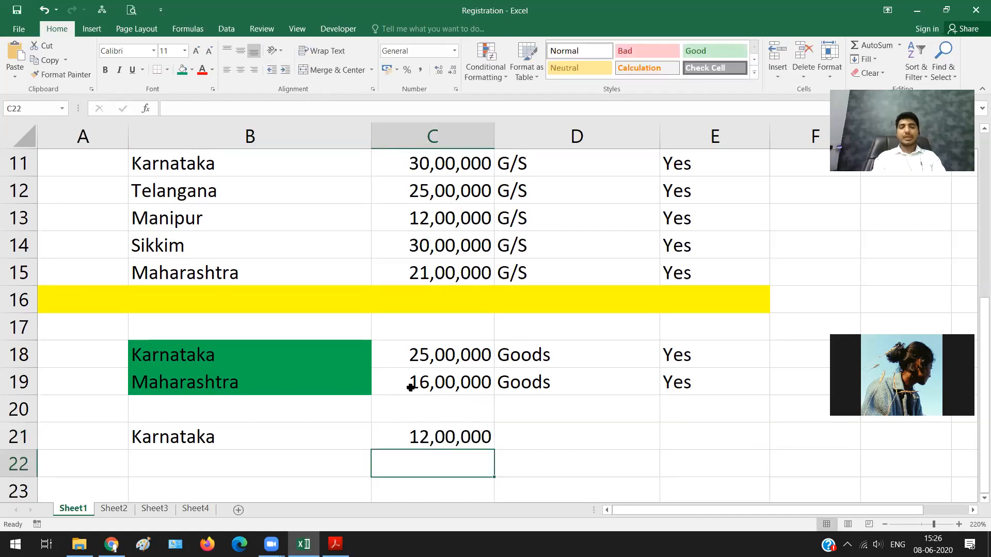
Step: Add Manipur in B22 with a turnover of 7,00,000 in C22
{"action": "key", "text": "Left"}
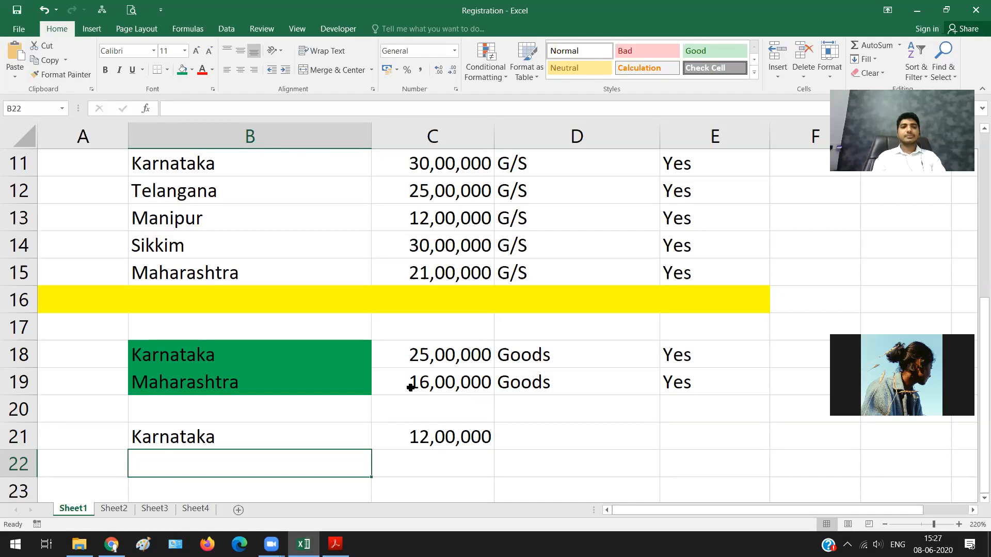
{"action": "type", "text": "S"}
{"action": "key", "text": "BackSpace"}
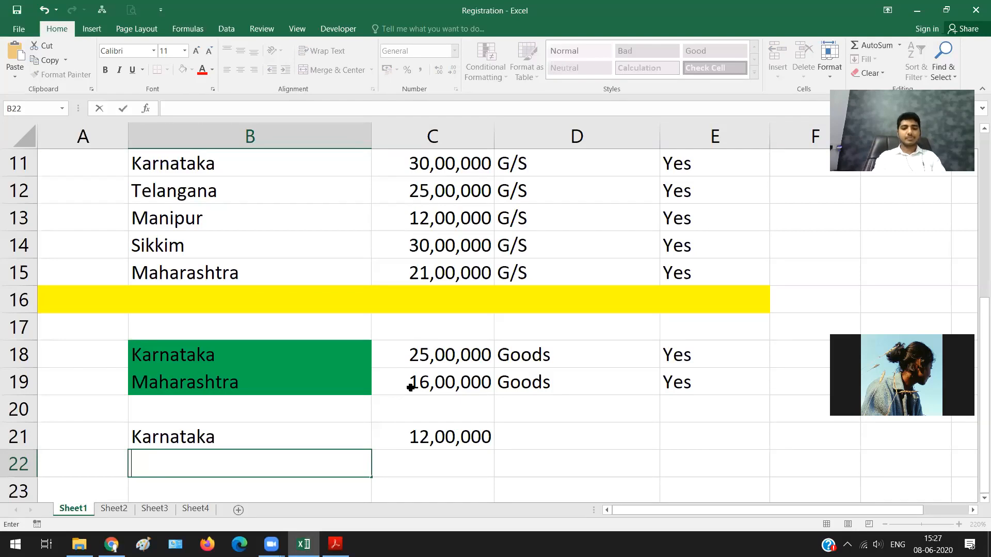
{"action": "type", "text": "Manipur"}
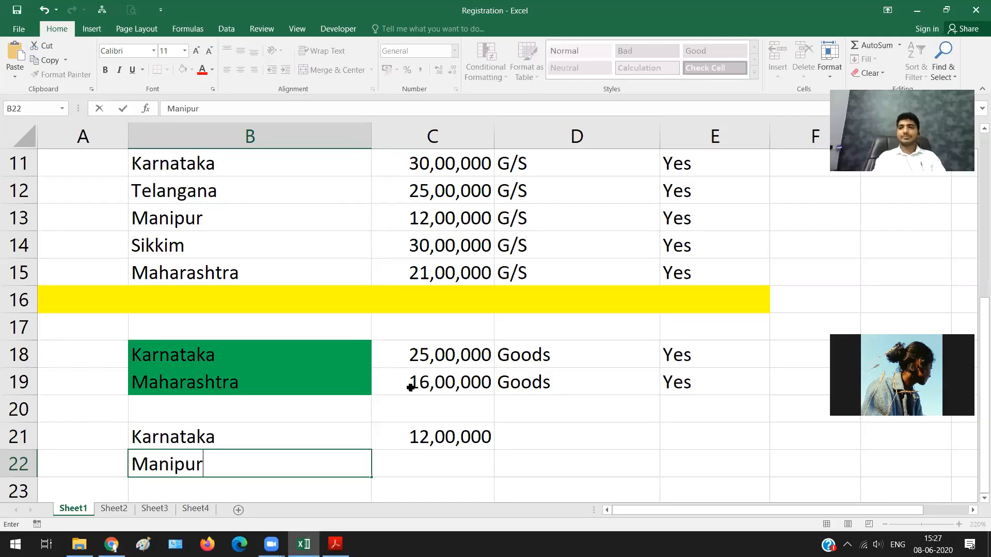
{"action": "key", "text": "Tab"}
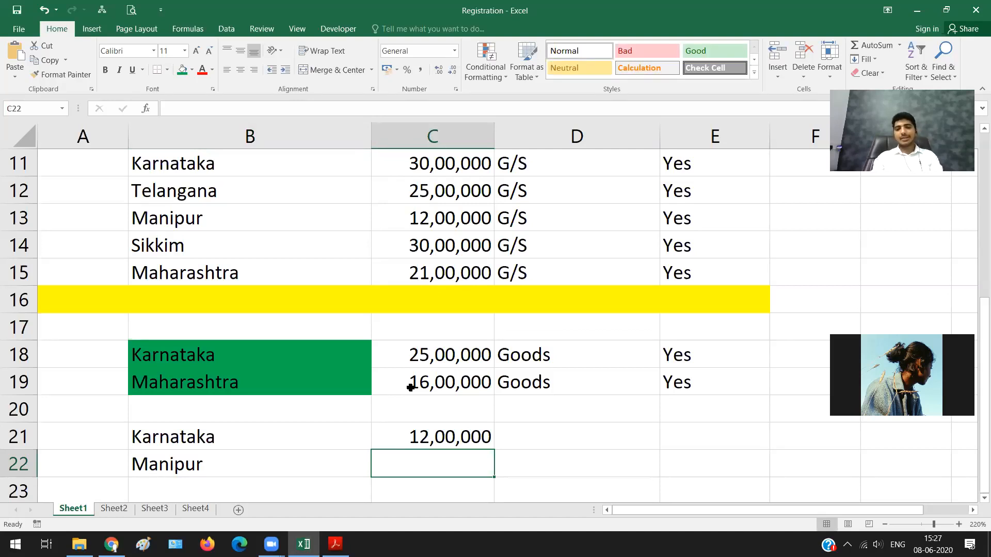
{"action": "type", "text": "7,00"}
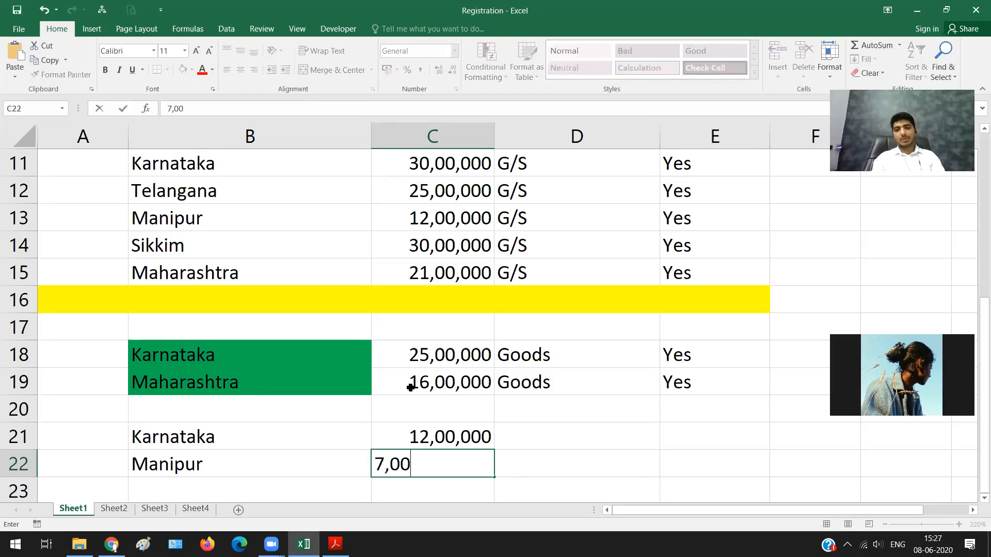
{"action": "type", "text": ",000"}
{"action": "key", "text": "Tab"}
Step: Set the supply type to Goods for both Karnataka and Manipur in D21:D22
{"action": "key", "text": "Up"}
{"action": "type", "text": "goods"}
{"action": "key", "text": "BackSpace"}
{"action": "key", "text": "BackSpace"}
{"action": "key", "text": "BackSpace"}
{"action": "key", "text": "BackSpace"}
{"action": "key", "text": "BackSpace"}
{"action": "type", "text": "Goods3"}
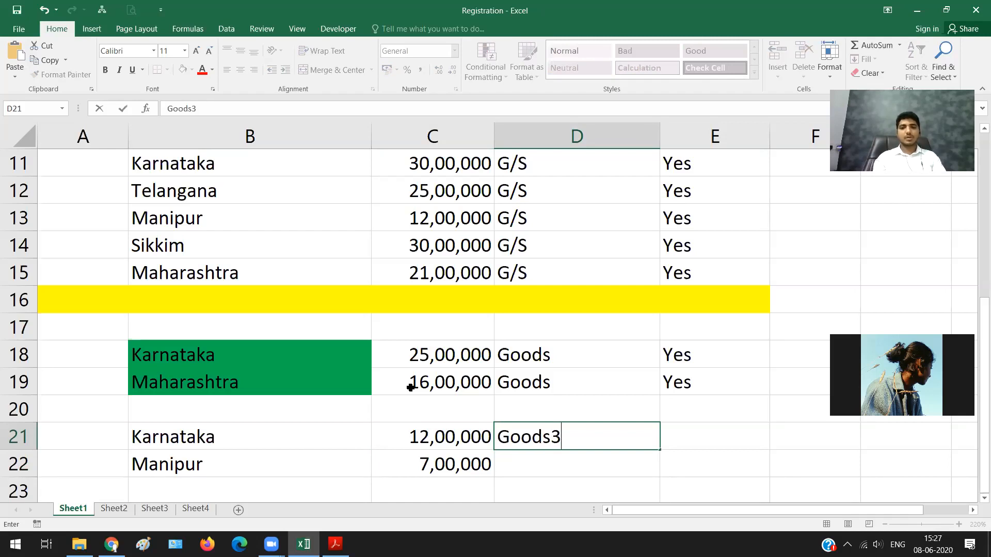
{"action": "key", "text": "BackSpace"}
{"action": "key", "text": "Return"}
{"action": "type", "text": "Goods"}
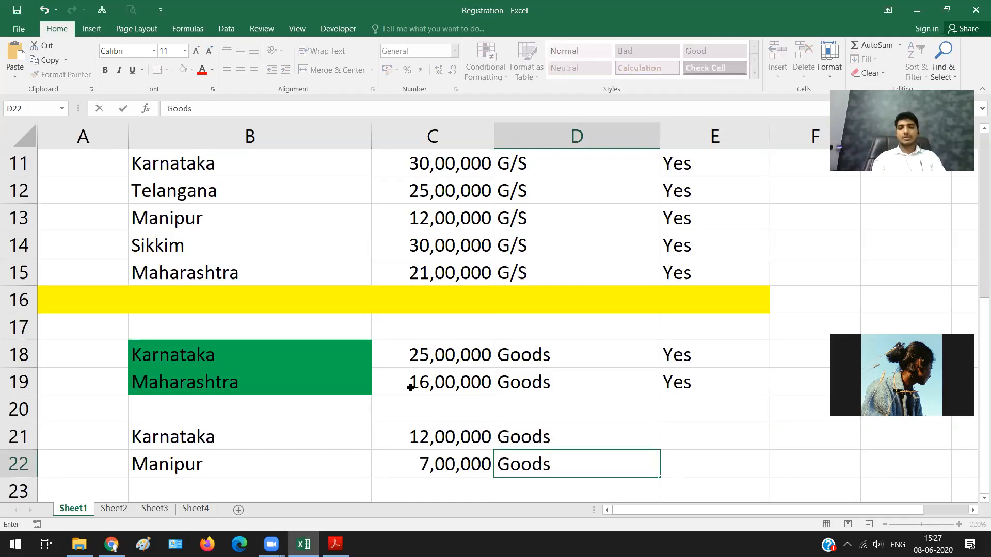
{"action": "key", "text": "Right"}
Step: Enter the required registration as Yes for Manipur in E22 and No for Karnataka in E21
{"action": "key", "text": "Up"}
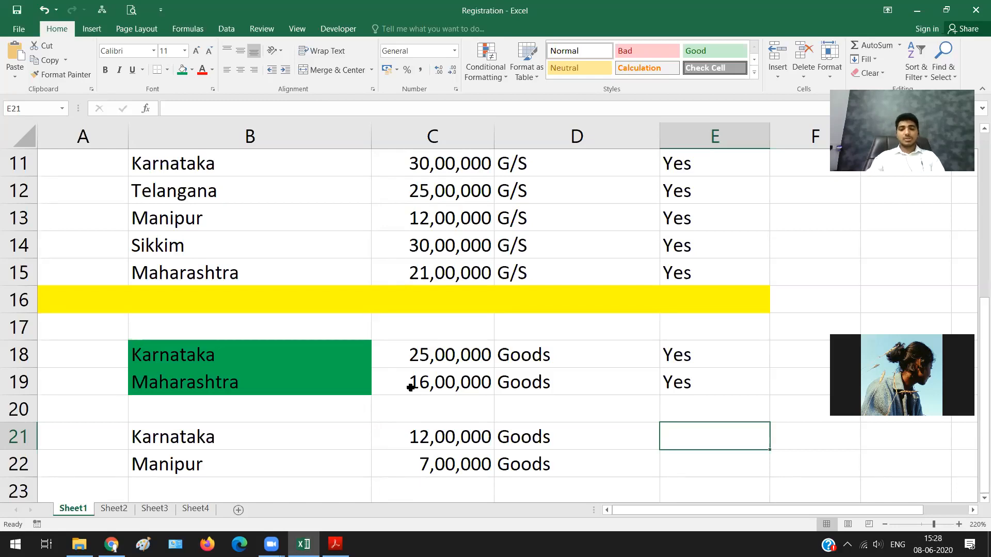
{"action": "key", "text": "Down"}
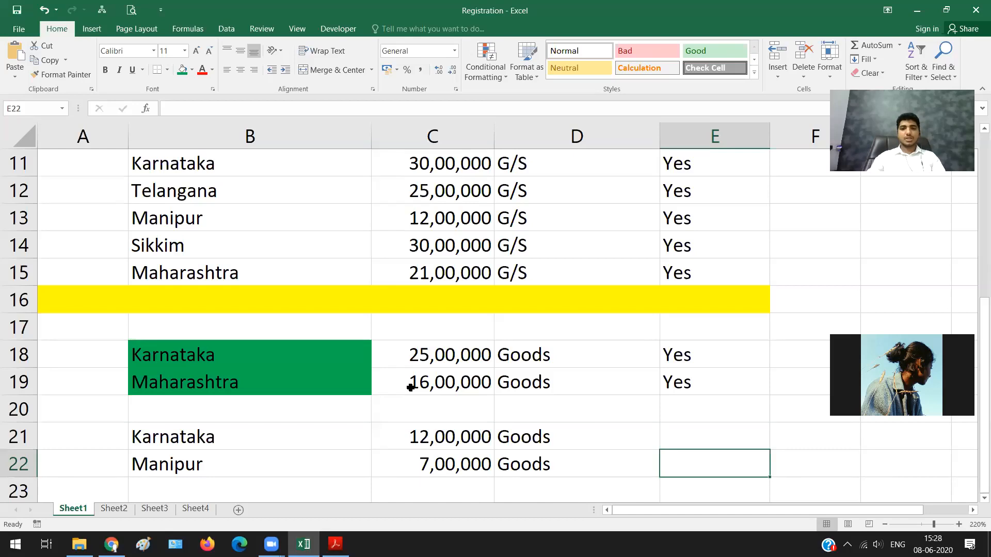
{"action": "key", "text": "Left"}
{"action": "key", "text": "Left"}
{"action": "key", "text": "shift+Right"}
{"action": "key", "text": "Right"}
{"action": "key", "text": "Right"}
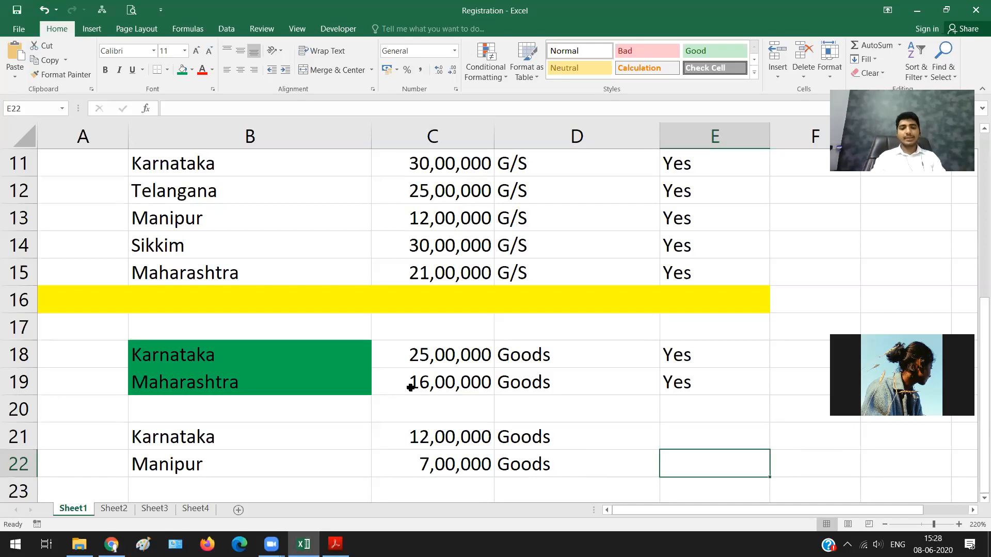
{"action": "type", "text": "Yes"}
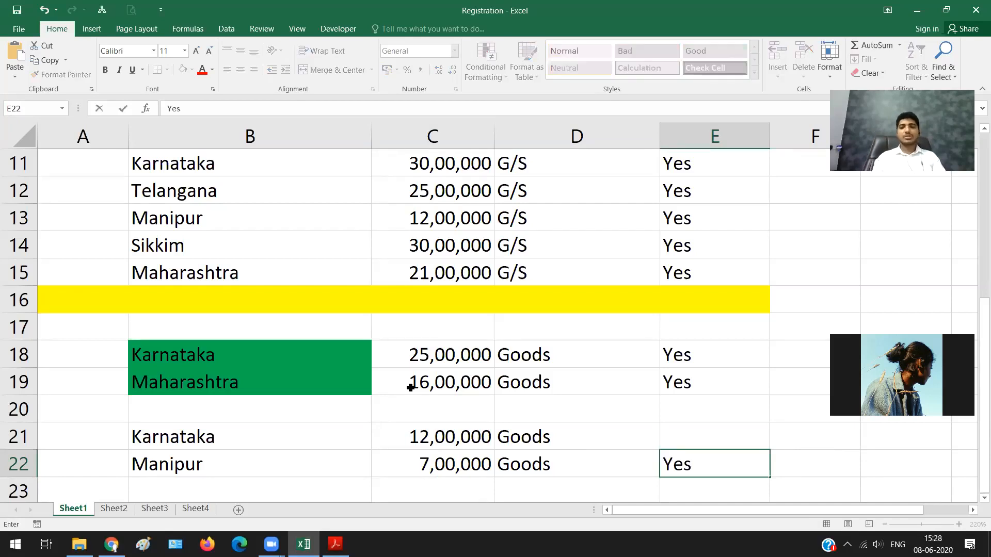
{"action": "key", "text": "Up"}
{"action": "type", "text": "Nio"}
{"action": "key", "text": "BackSpace"}
{"action": "key", "text": "BackSpace"}
{"action": "type", "text": "o"}
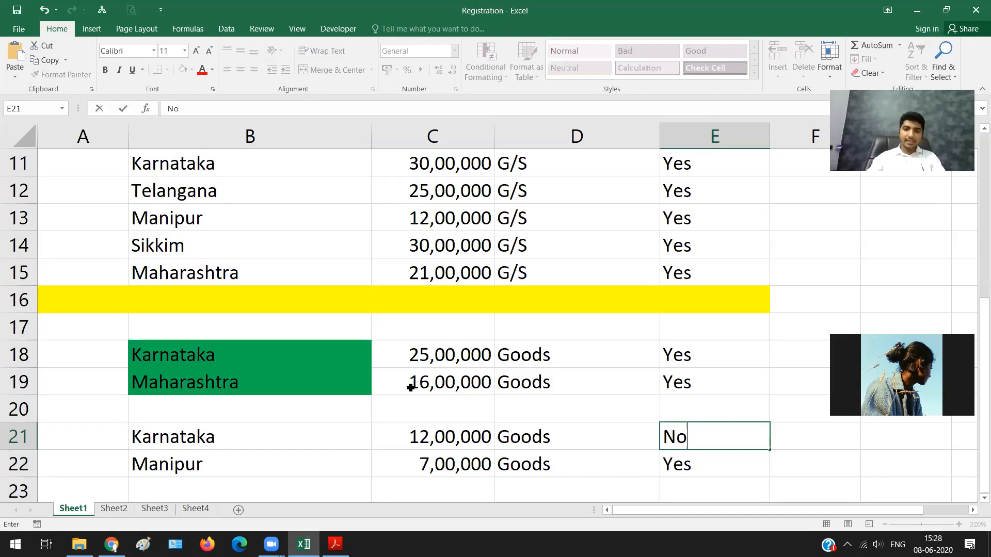
{"action": "key", "text": "Left"}
{"action": "key", "text": "Left"}
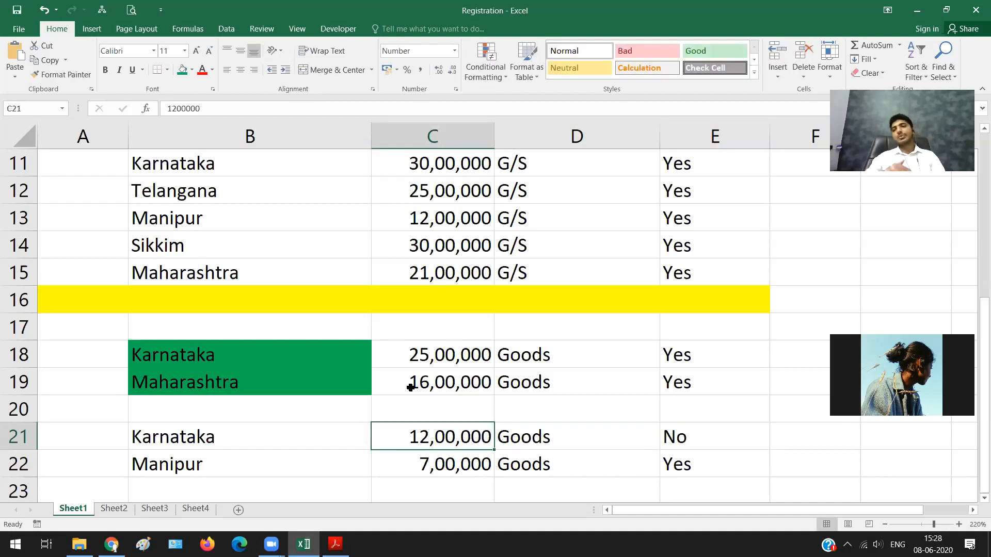
Step: Fill the Karnataka and Manipur cells B21:B22 with the same green as the previous example
{"action": "key", "text": "shift+Down"}
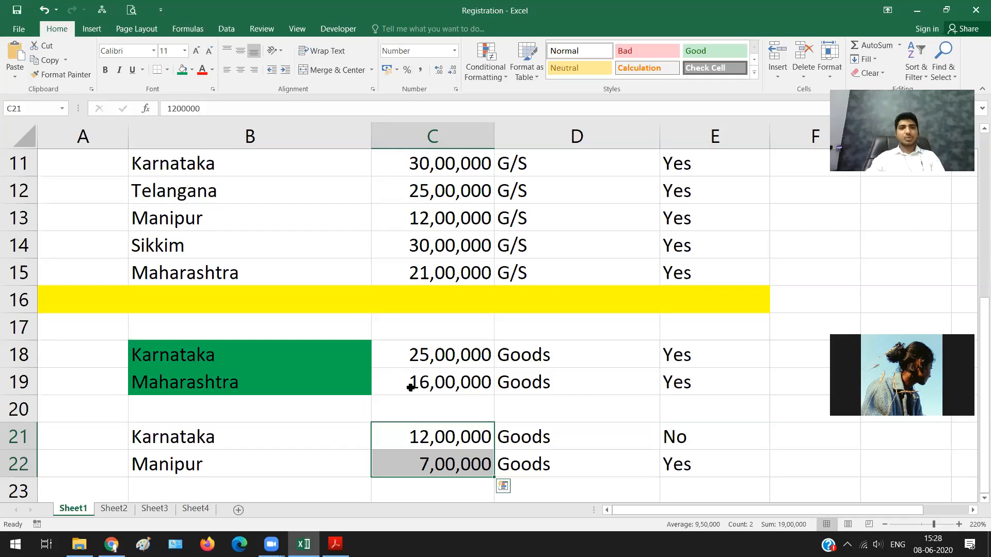
{"action": "left_click_drag", "start_coordinate": [289, 437], "coordinate": [289, 465]}
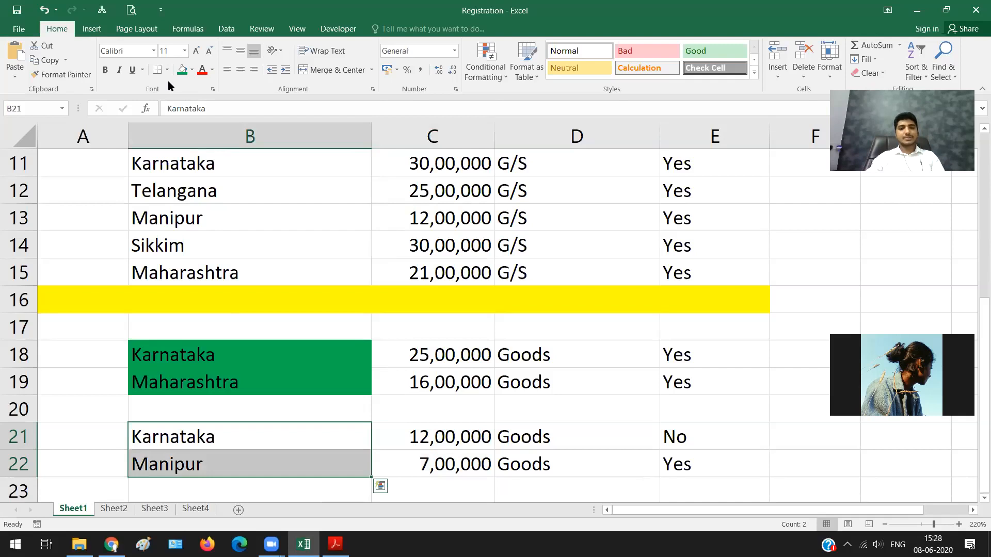
{"action": "left_click", "coordinate": [182, 70]}
Step: Start a third example by entering Sikkim in B24 and Mizoram in B25
{"action": "scroll", "coordinate": [196, 399], "scroll_direction": "down", "scroll_amount": 2}
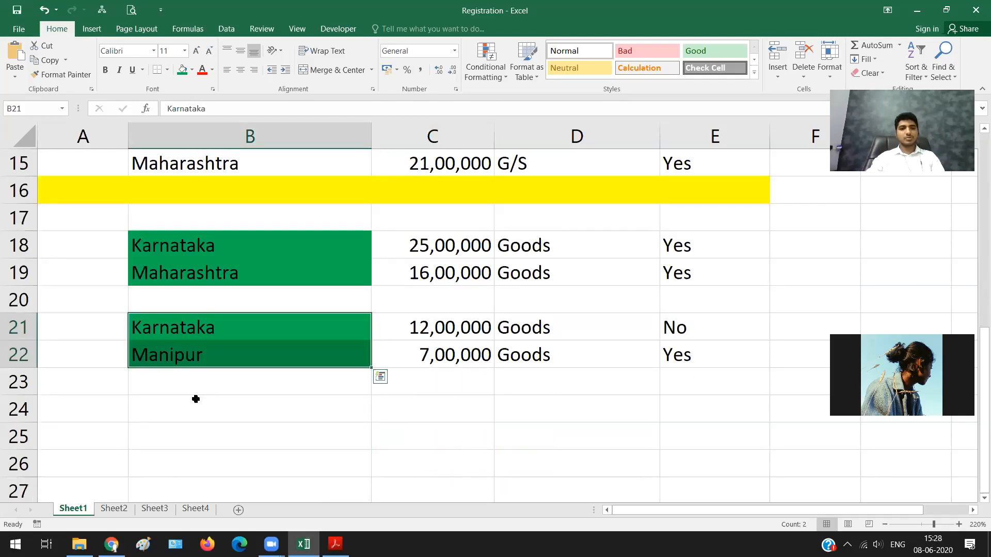
{"action": "left_click", "coordinate": [194, 404]}
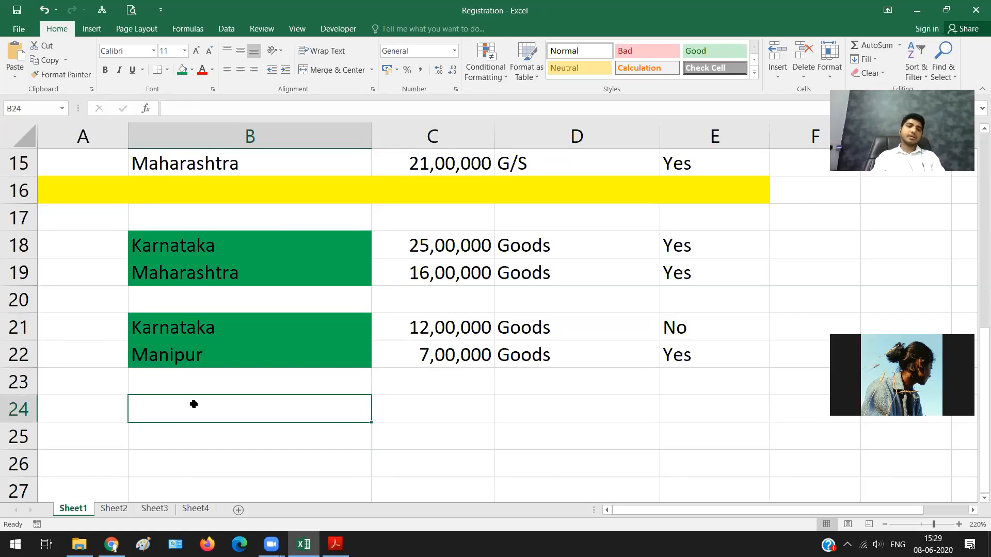
{"action": "double_click", "coordinate": [193, 404]}
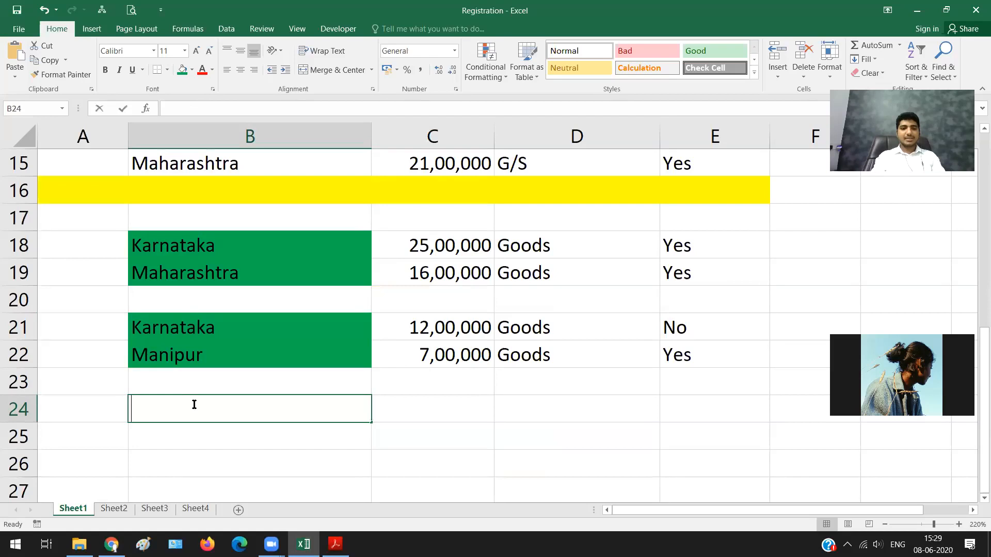
{"action": "type", "text": "Sikkim"}
{"action": "key", "text": "Return"}
{"action": "key", "text": "F2"}
{"action": "type", "text": "M"}
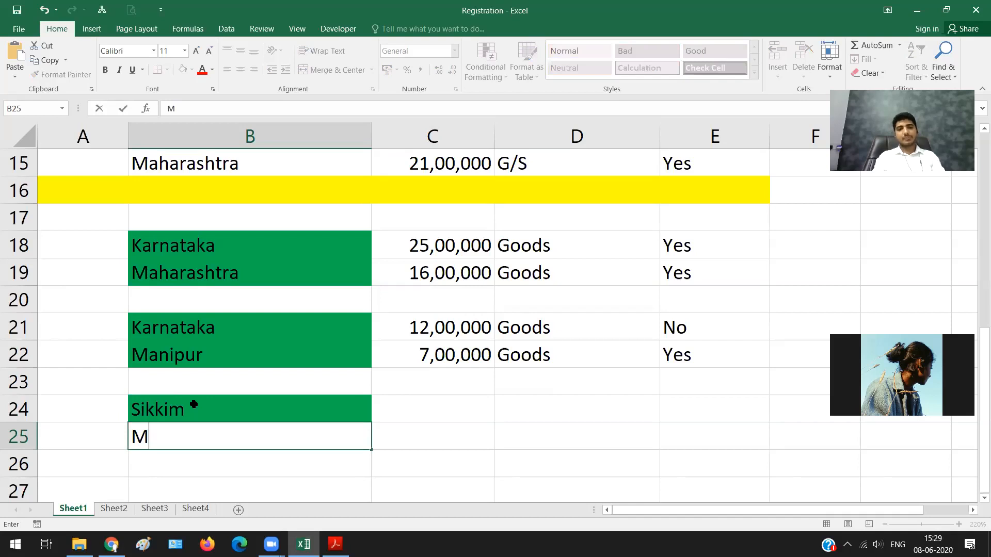
{"action": "type", "text": "izoram"}
{"action": "key", "text": "Tab"}
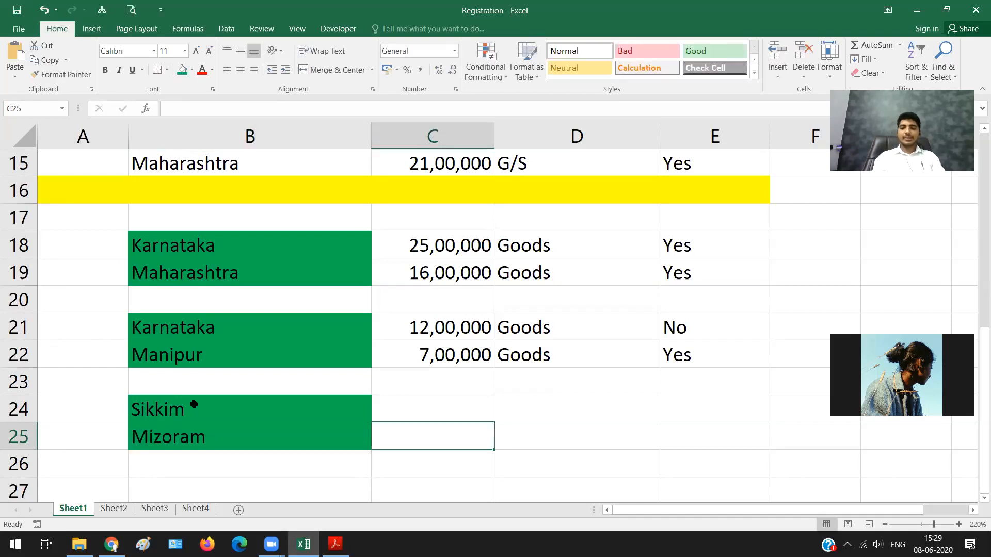
Step: Enter a turnover of 6,00,000 for both Sikkim and Mizoram in C24:C25
{"action": "key", "text": "Up"}
{"action": "type", "text": "6"}
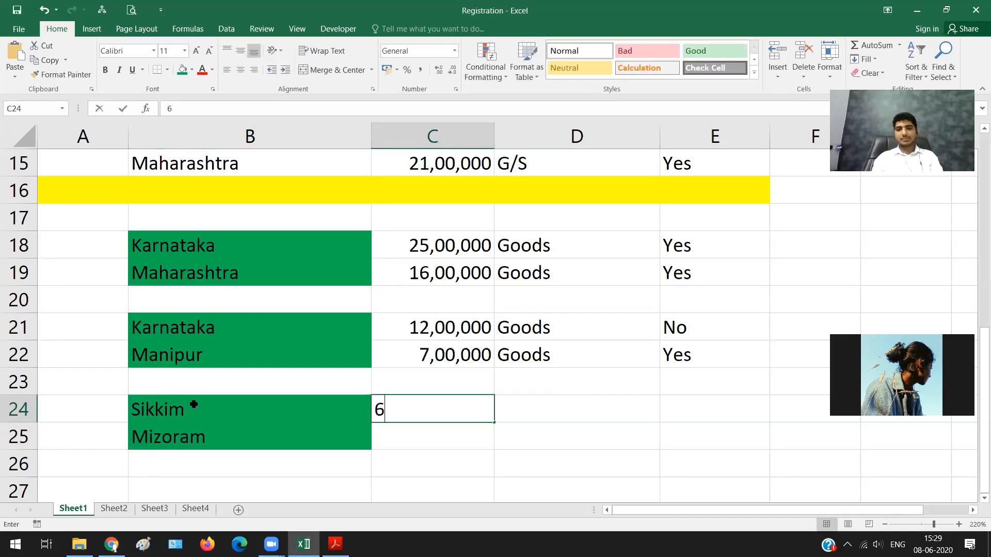
{"action": "type", "text": "00,0"}
{"action": "type", "text": "6,"}
{"action": "type", "text": "00,000"}
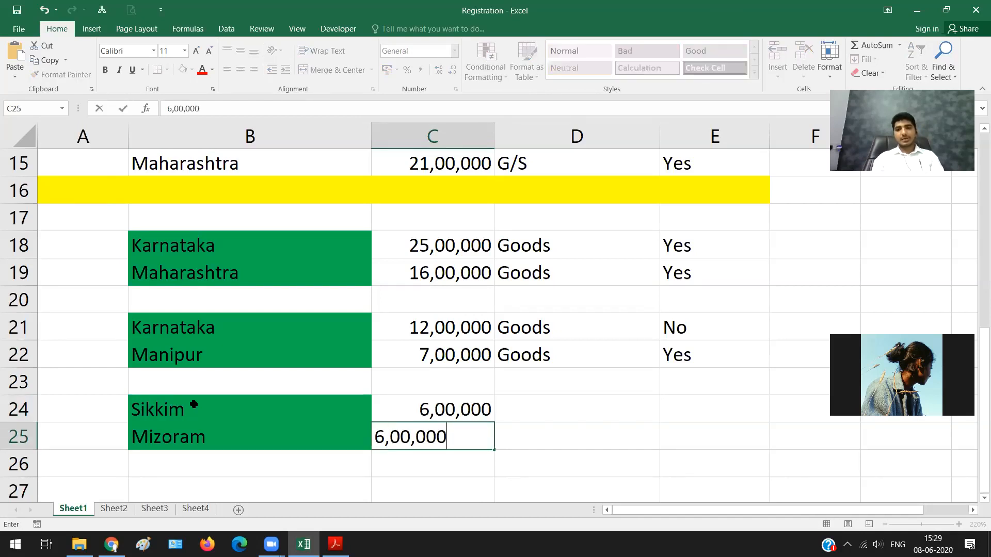
{"action": "key", "text": "Tab"}
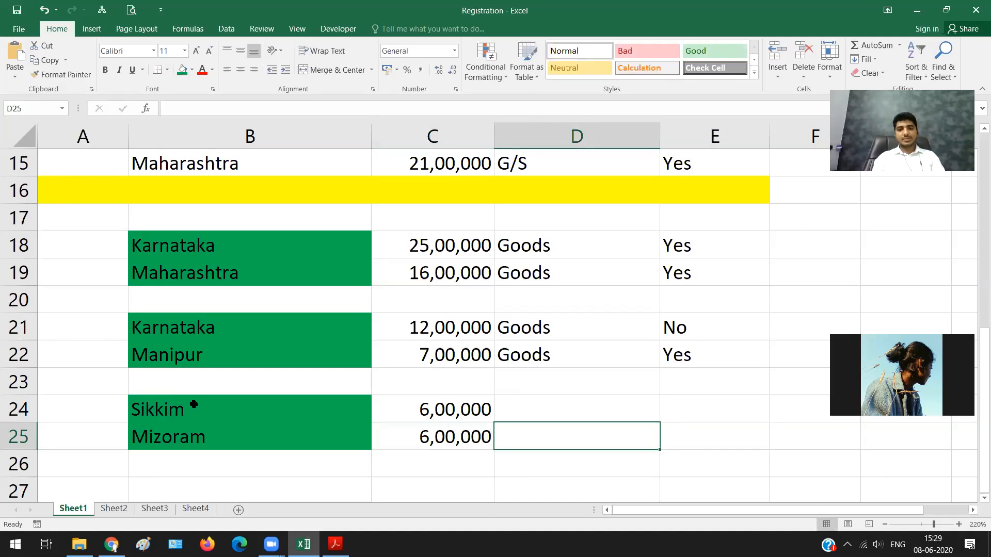
Step: Set the supply type to Services for both Sikkim and Mizoram in D24:D25
{"action": "key", "text": "Up"}
{"action": "key", "text": "Up"}
{"action": "key", "text": "Down"}
{"action": "type", "text": "Ser"}
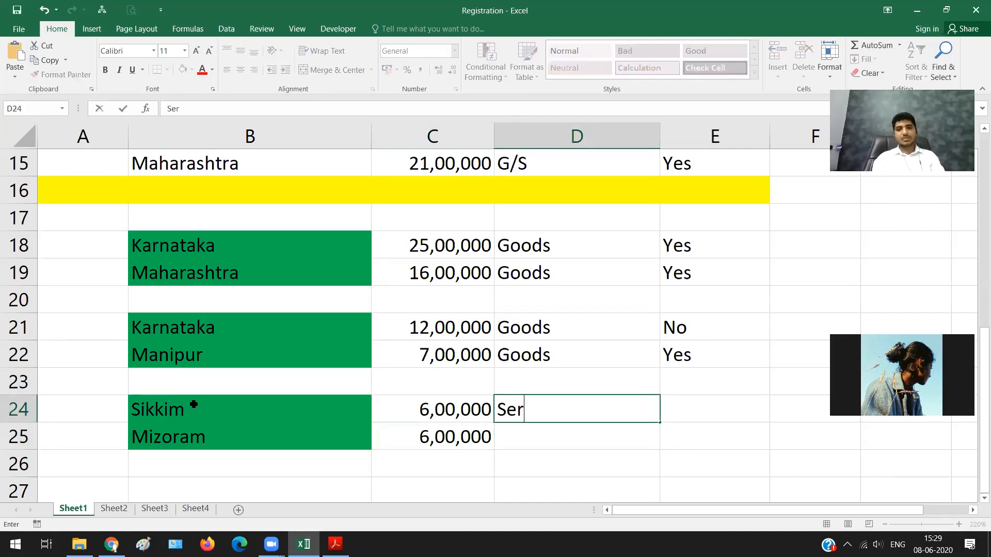
{"action": "type", "text": "vices"}
{"action": "key", "text": "Return"}
{"action": "type", "text": "Servies"}
{"action": "key", "text": "BackSpace"}
{"action": "key", "text": "BackSpace"}
{"action": "type", "text": "ce"}
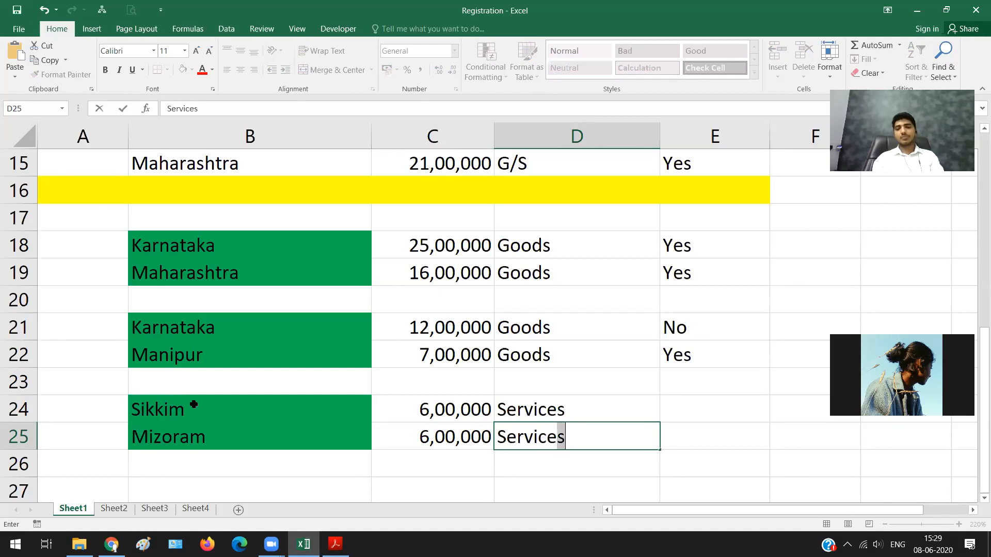
{"action": "key", "text": "Tab"}
Step: Enter the required registration as No for Sikkim in E24 and Yes for Mizoram in E25
{"action": "key", "text": "Up"}
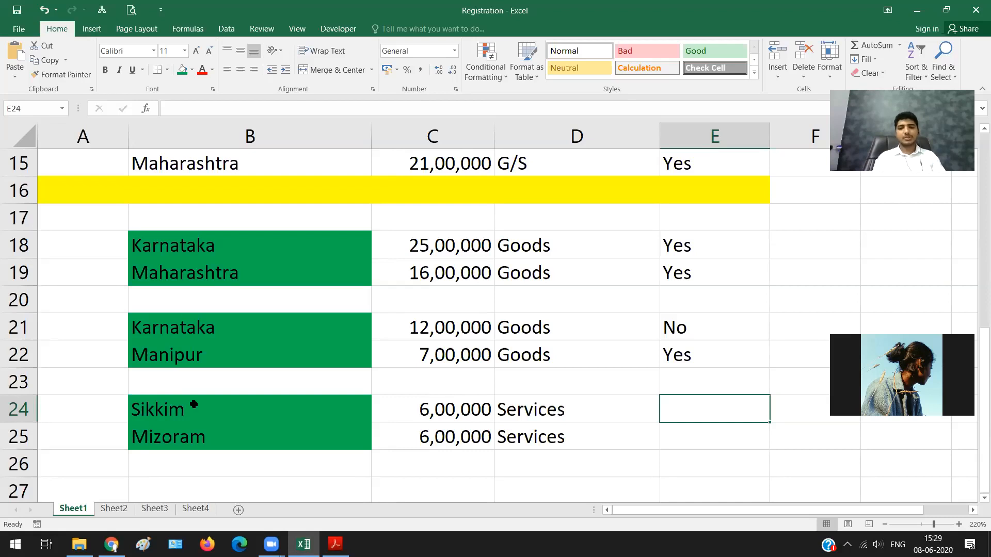
{"action": "type", "text": "No"}
{"action": "key", "text": "Return"}
{"action": "type", "text": "Yes"}
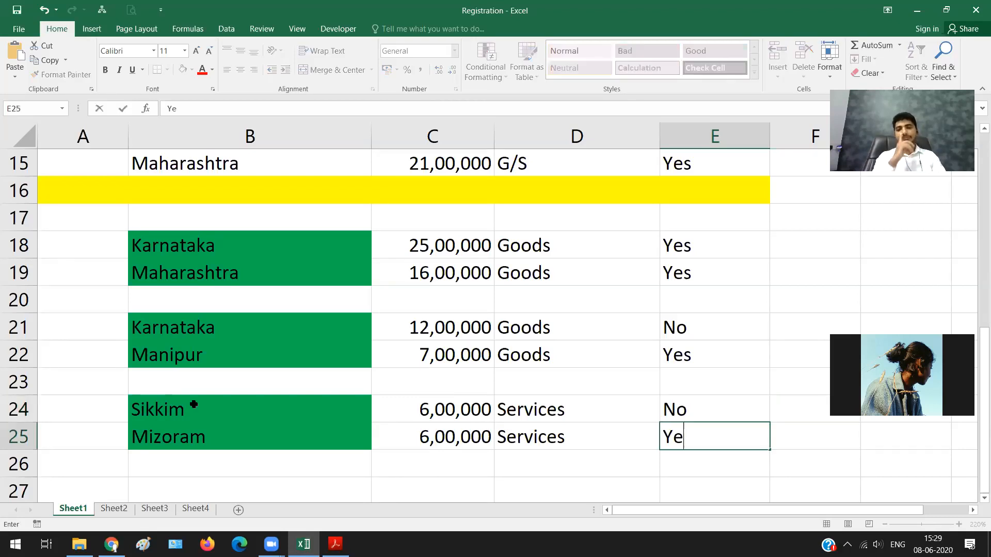
{"action": "key", "text": "Return"}
{"action": "key", "text": "Left"}
{"action": "key", "text": "Left"}
{"action": "key", "text": "Left"}
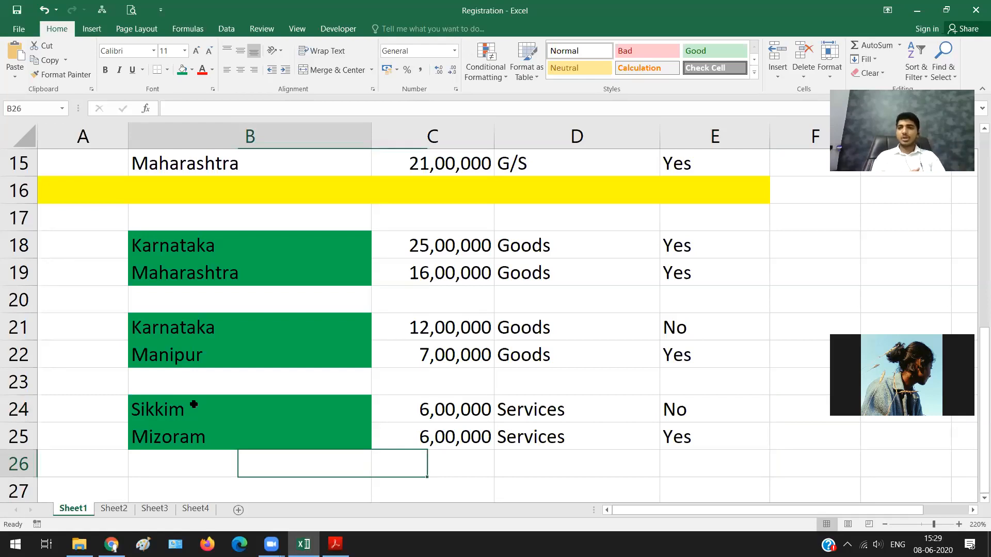
{"action": "key", "text": "Left"}
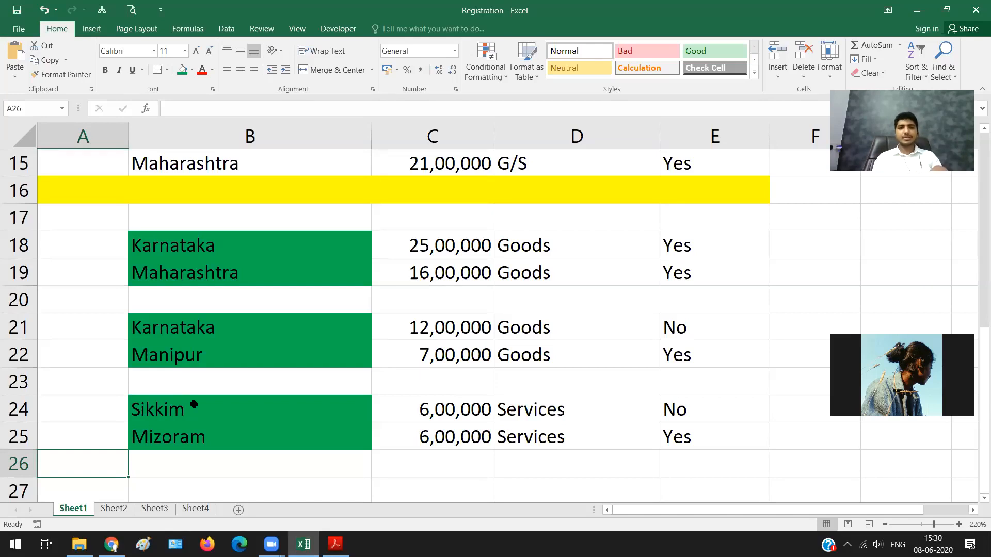
Step: Switch to the registration PDF in Adobe Acrobat Reader and review the state threshold limits and the Aggregate Turnover section on page 8
{"action": "scroll", "coordinate": [270, 308], "scroll_direction": "up", "scroll_amount": 5}
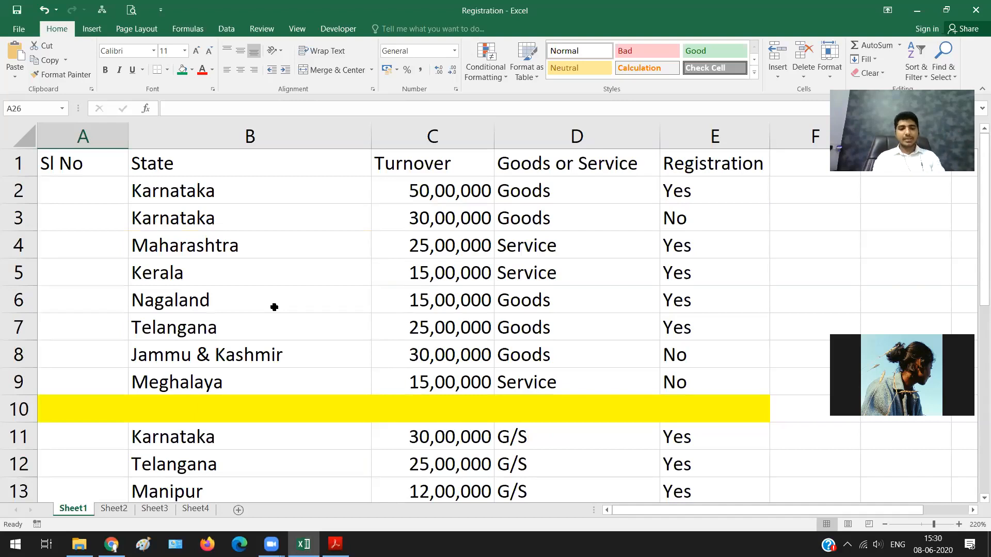
{"action": "key", "text": "alt+Tab"}
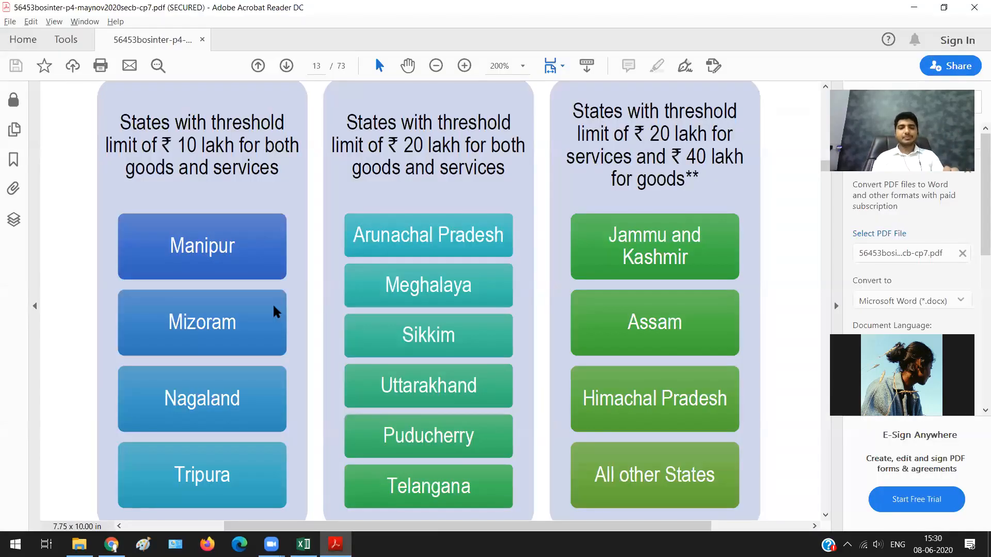
{"action": "scroll", "coordinate": [276, 311], "scroll_direction": "down", "scroll_amount": 2}
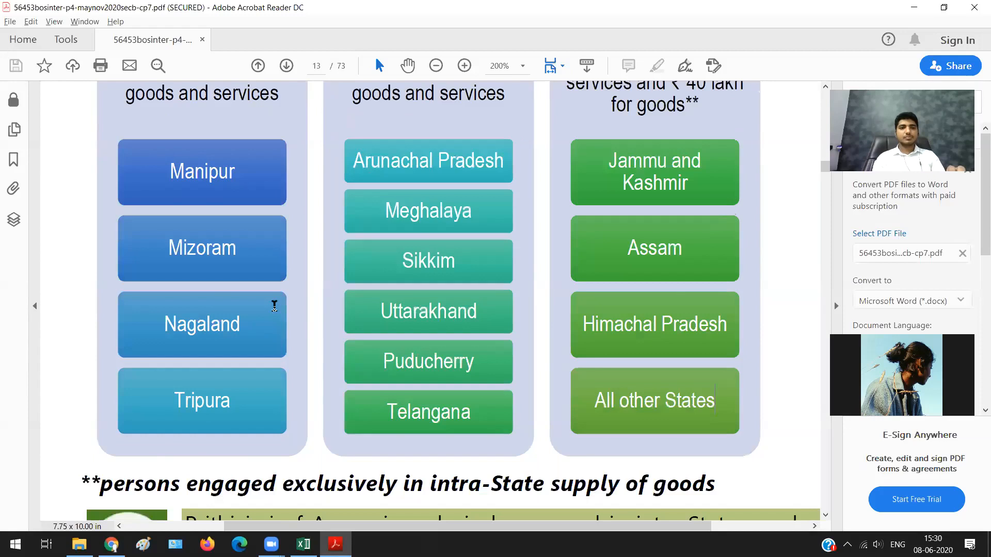
{"action": "scroll", "coordinate": [276, 311], "scroll_direction": "up", "scroll_amount": 5}
{"action": "scroll", "coordinate": [275, 306], "scroll_direction": "up", "scroll_amount": 20}
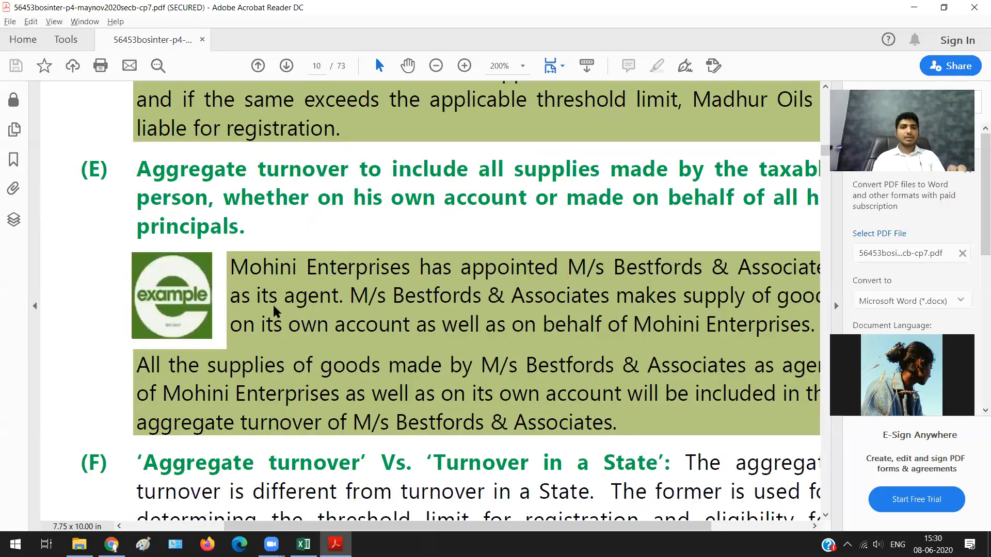
{"action": "scroll", "coordinate": [274, 309], "scroll_direction": "down", "scroll_amount": 1}
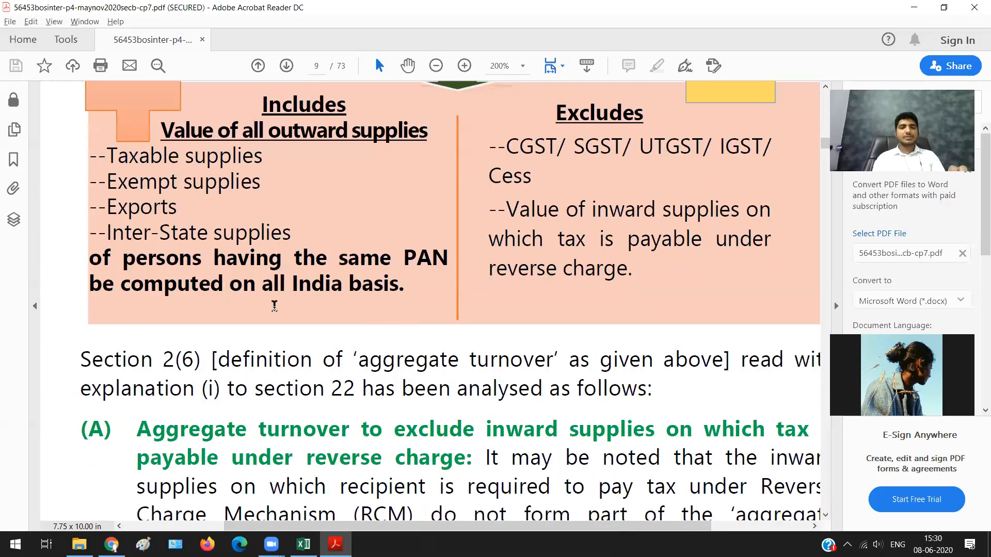
{"action": "scroll", "coordinate": [274, 306], "scroll_direction": "up", "scroll_amount": 10}
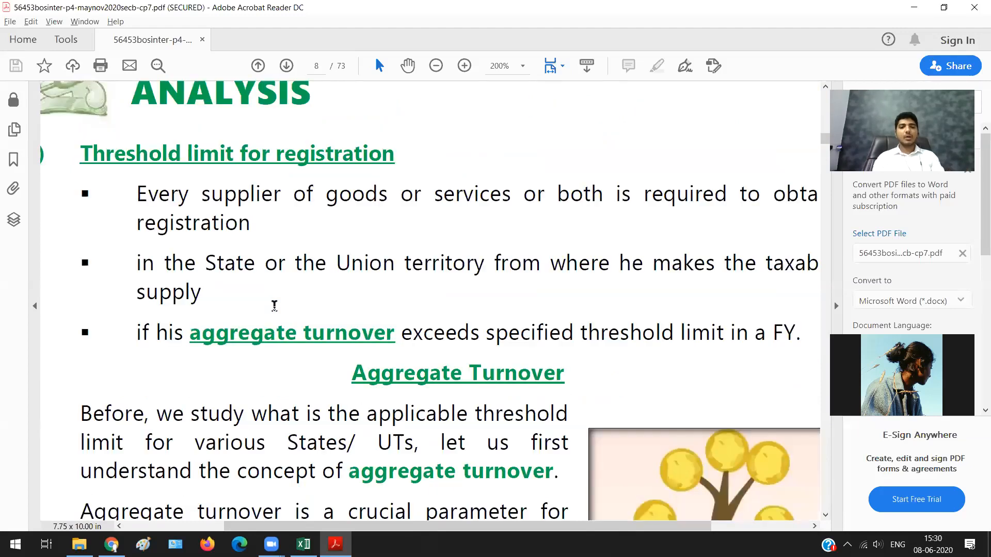
{"action": "scroll", "coordinate": [392, 195], "scroll_direction": "down", "scroll_amount": 7}
{"action": "left_click_drag", "start_coordinate": [426, 191], "coordinate": [574, 200]}
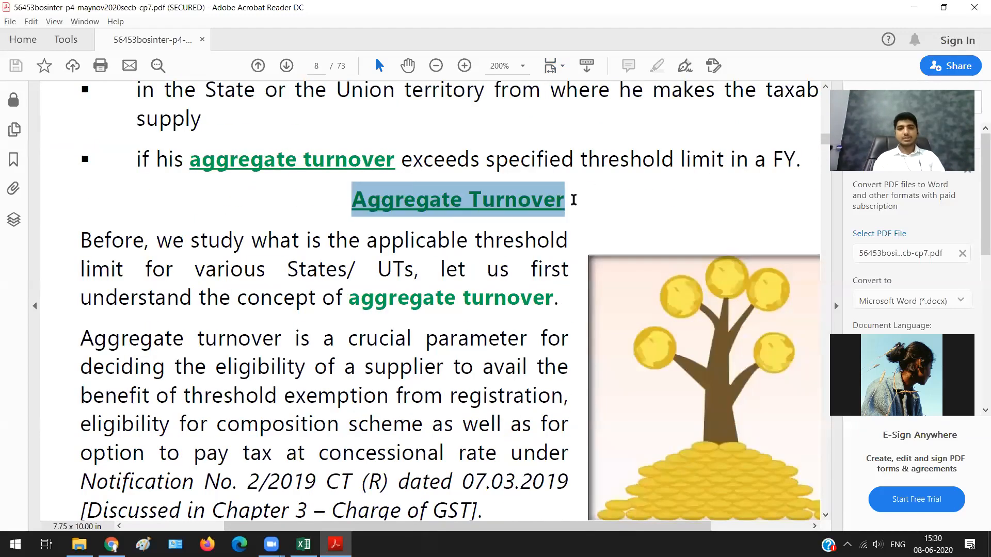
Step: Read the aggregate turnover inclusions and exclusions on page 9 and select the heading of point (A) on reverse-charge inward supplies
{"action": "scroll", "coordinate": [573, 200], "scroll_direction": "down", "scroll_amount": 12}
{"action": "scroll", "coordinate": [574, 200], "scroll_direction": "down", "scroll_amount": 12}
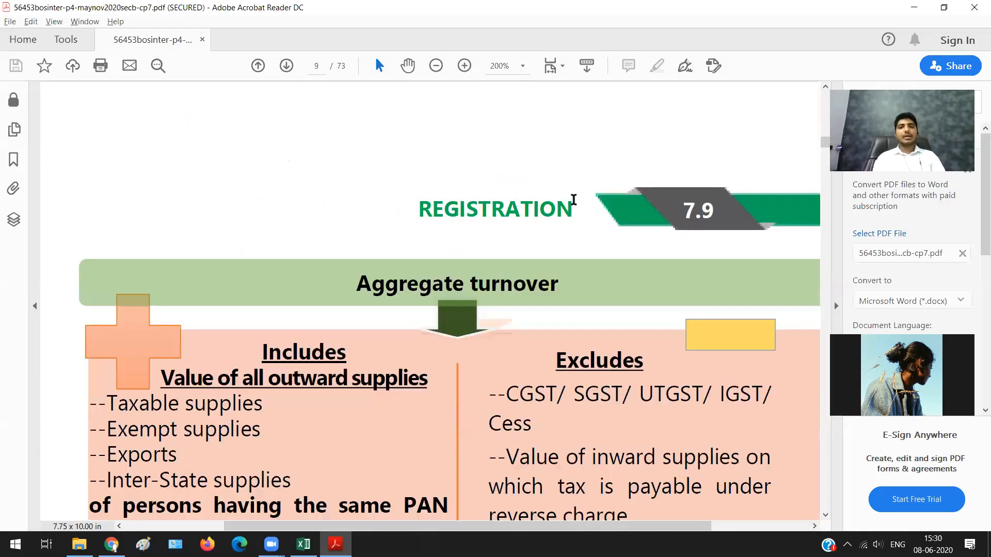
{"action": "scroll", "coordinate": [182, 288], "scroll_direction": "down", "scroll_amount": 17}
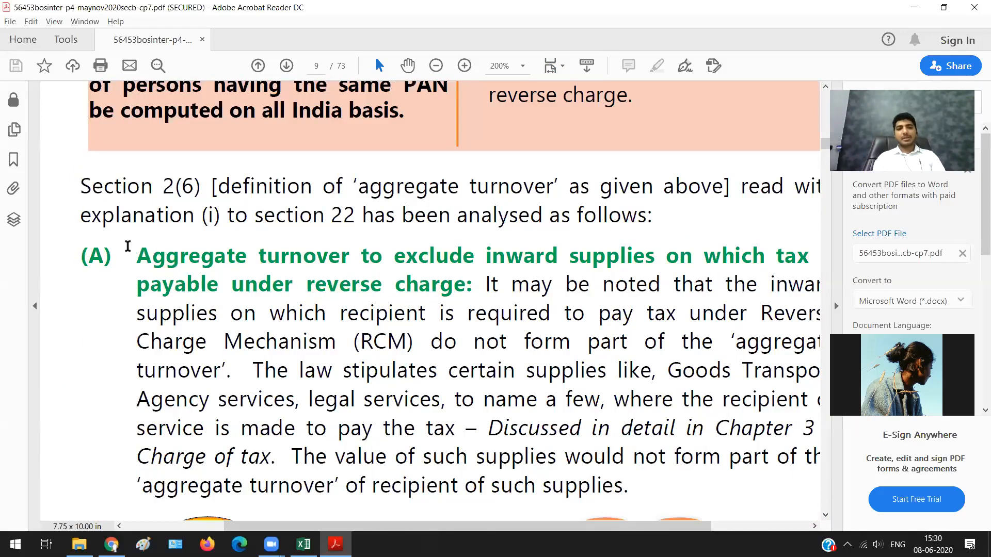
{"action": "left_click_drag", "start_coordinate": [140, 255], "coordinate": [466, 285]}
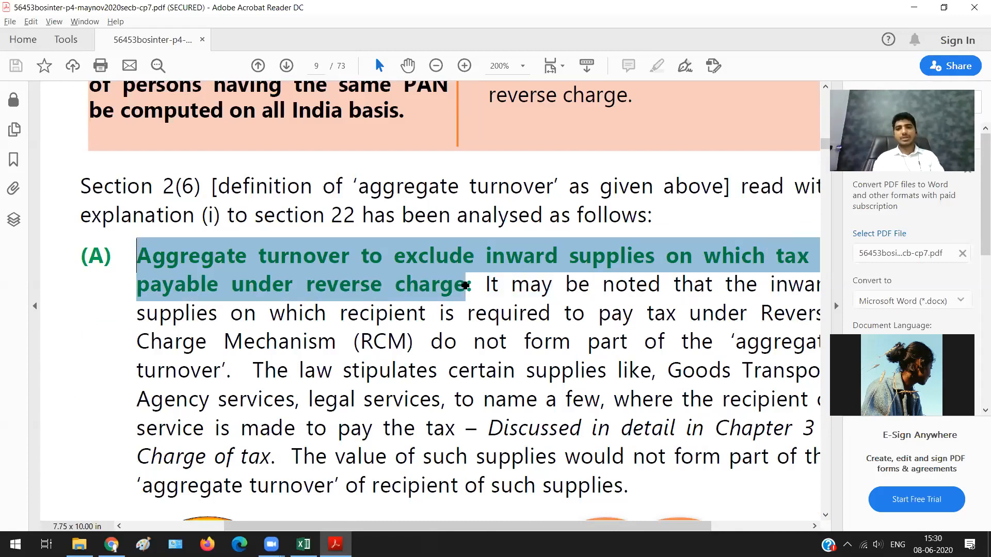
Step: Switch back to Excel and look through the workbook's sheets for the aggregate turnover notes on Sheet3
{"action": "key", "text": "alt+Tab"}
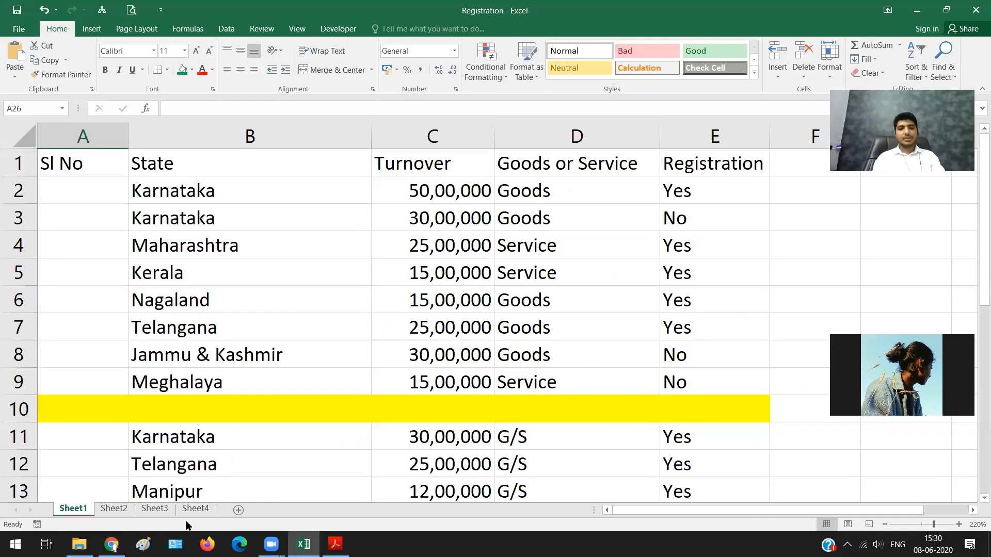
{"action": "left_click", "coordinate": [200, 511]}
{"action": "left_click", "coordinate": [161, 509]}
{"action": "left_click", "coordinate": [71, 507]}
{"action": "scroll", "coordinate": [415, 275], "scroll_direction": "down", "scroll_amount": 11}
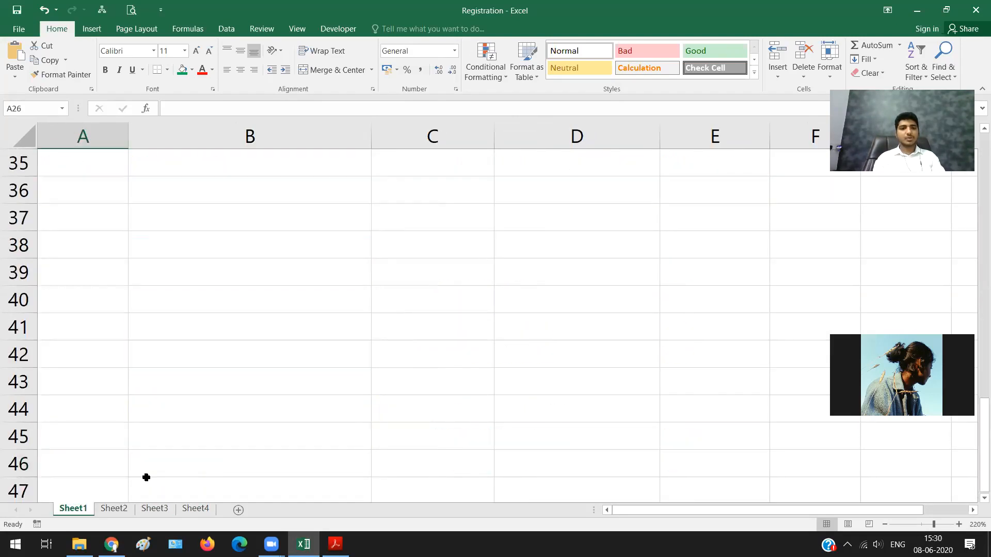
{"action": "left_click", "coordinate": [114, 509]}
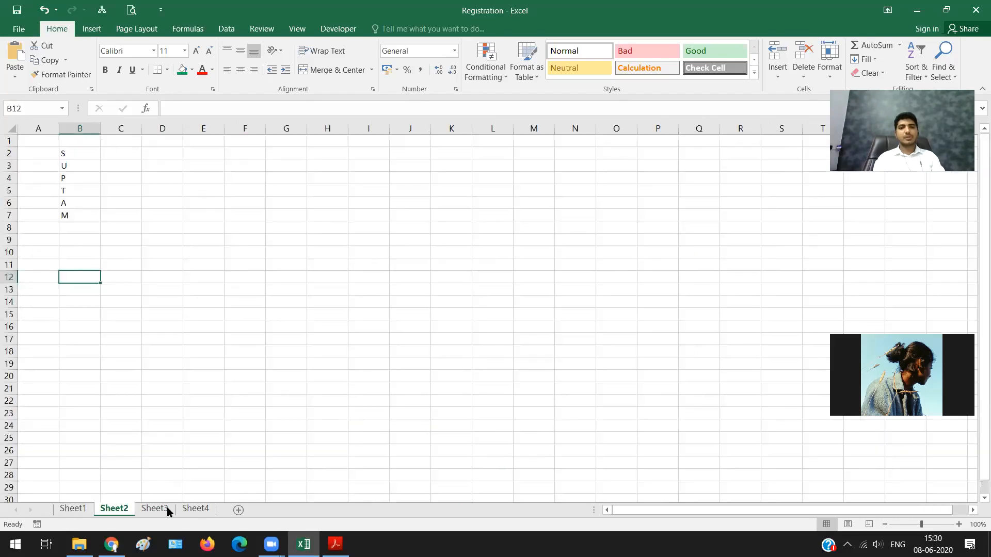
{"action": "left_click", "coordinate": [155, 509]}
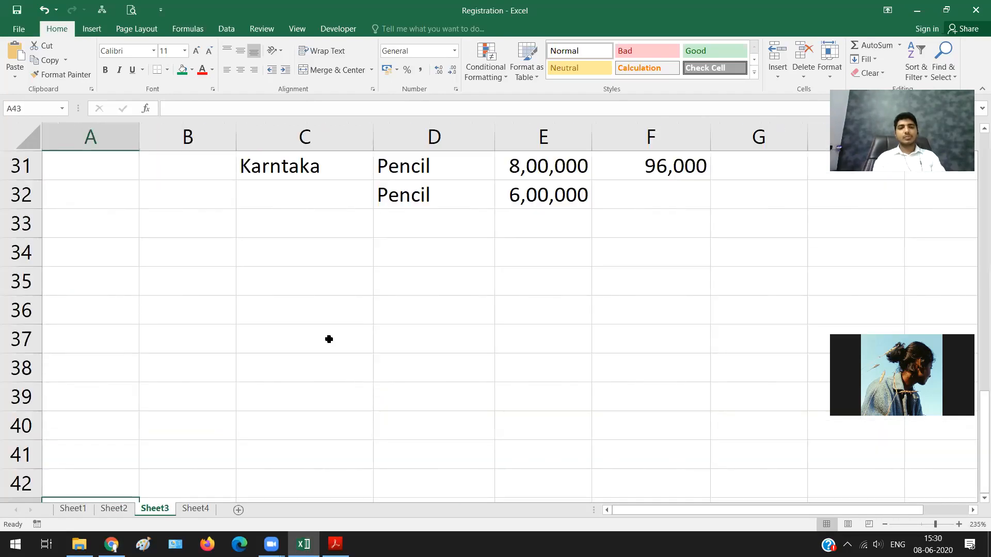
{"action": "scroll", "coordinate": [329, 339], "scroll_direction": "up", "scroll_amount": 10}
{"action": "scroll", "coordinate": [329, 340], "scroll_direction": "down", "scroll_amount": 2}
{"action": "scroll", "coordinate": [329, 339], "scroll_direction": "up", "scroll_amount": 2}
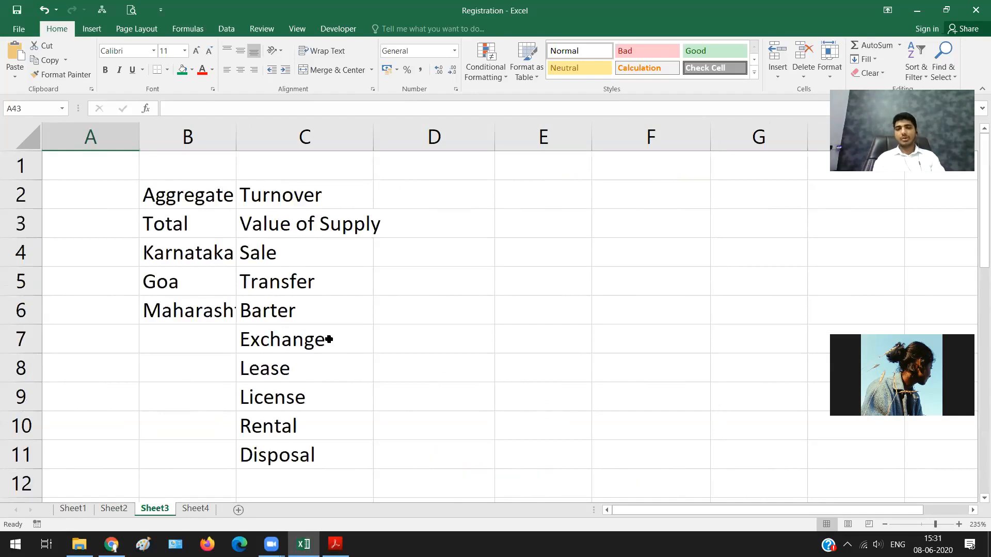
{"action": "left_click", "coordinate": [288, 195]}
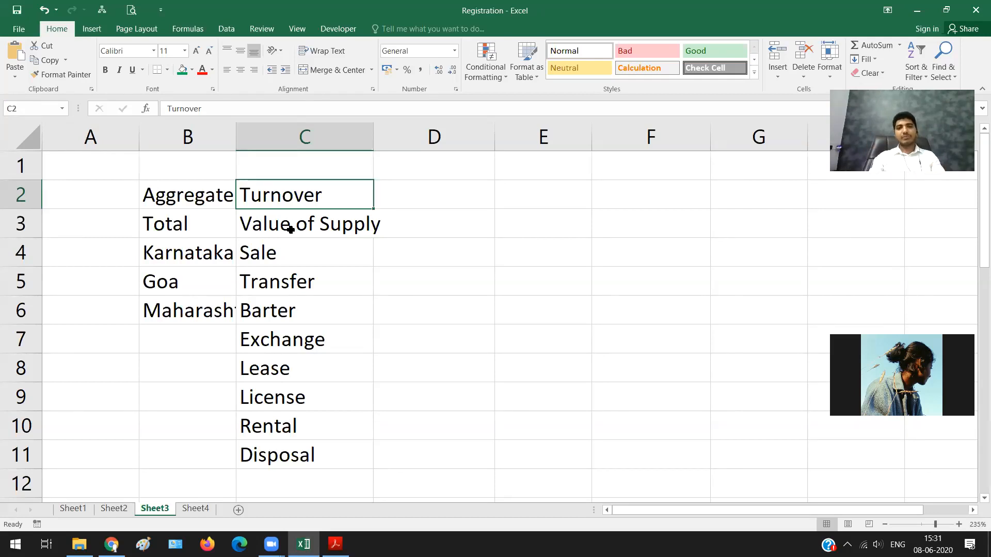
Step: Start a new example on Sheet3 below the pencil rows by entering Maharashtra in C38
{"action": "key", "text": "Right"}
{"action": "key", "text": "ctrl+Down"}
{"action": "key", "text": "ctrl+Down"}
{"action": "key", "text": "ctrl+Down"}
{"action": "key", "text": "ctrl+Down"}
{"action": "key", "text": "ctrl+Down"}
{"action": "key", "text": "ctrl+Down"}
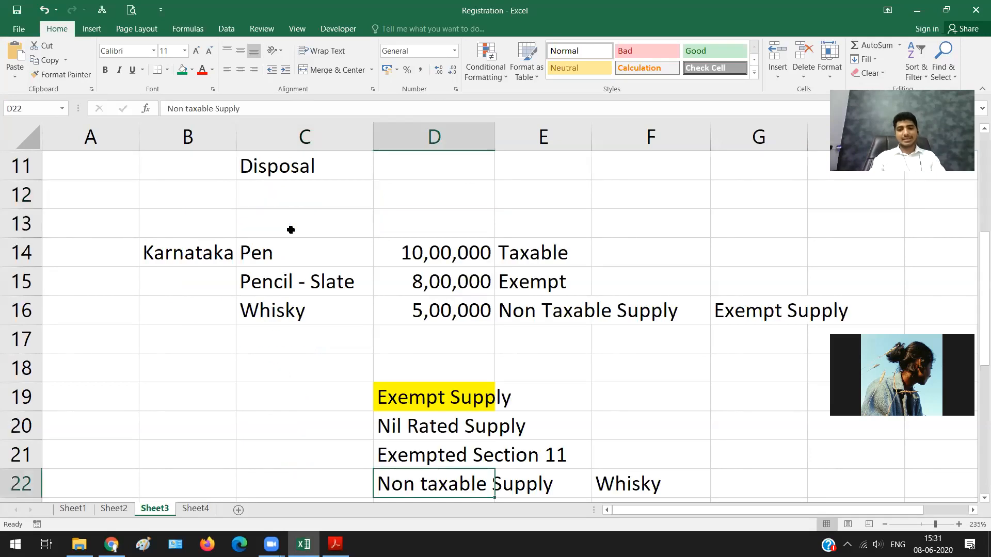
{"action": "key", "text": "Left"}
{"action": "key", "text": "Down"}
{"action": "key", "text": "Down"}
{"action": "key", "text": "Down"}
{"action": "key", "text": "Down"}
{"action": "key", "text": "Down"}
{"action": "key", "text": "Down"}
{"action": "key", "text": "Down"}
{"action": "key", "text": "Down"}
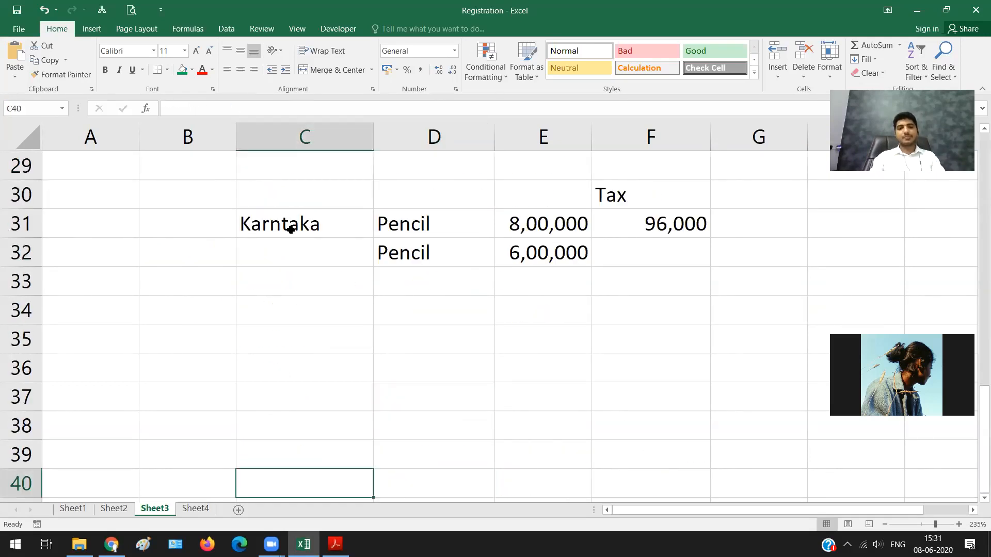
{"action": "key", "text": "Up"}
{"action": "key", "text": "Up"}
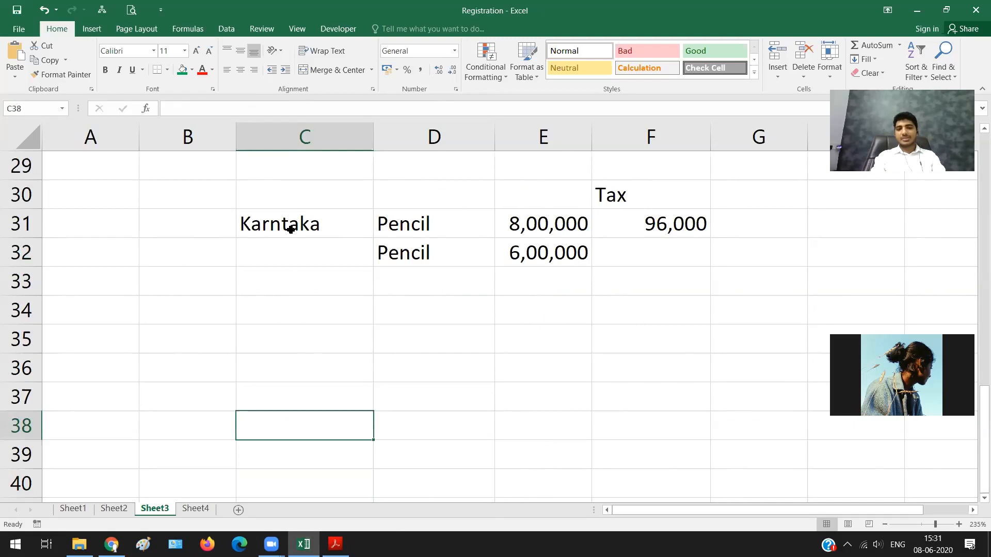
{"action": "type", "text": "Kar"}
{"action": "key", "text": "BackSpace"}
{"action": "key", "text": "BackSpace"}
{"action": "key", "text": "BackSpace"}
{"action": "type", "text": "Maha"}
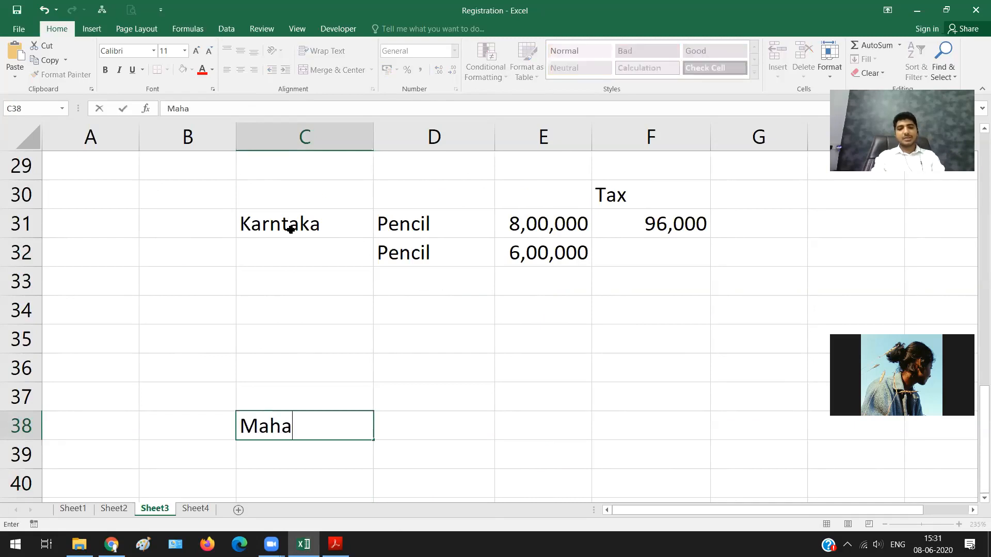
{"action": "type", "text": "rasht"}
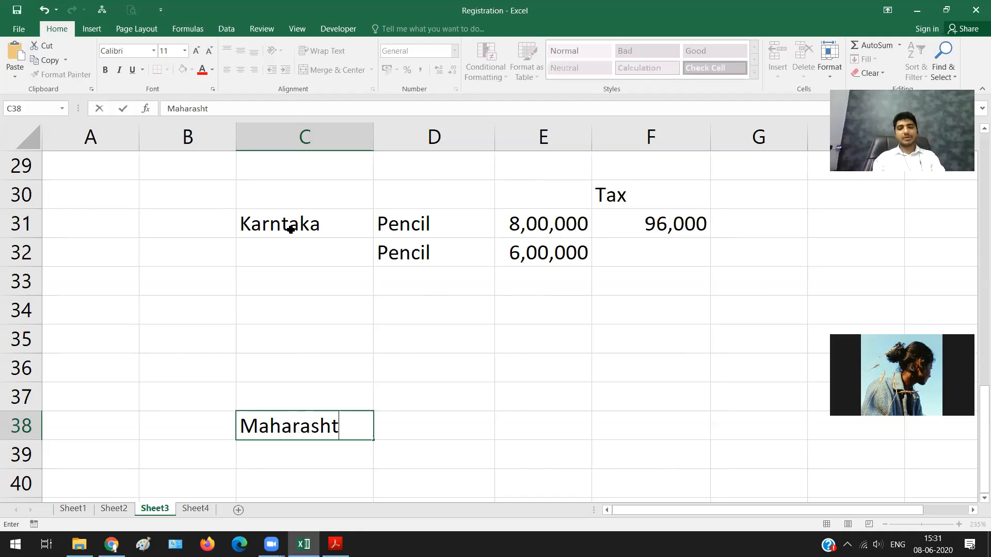
{"action": "type", "text": "ra"}
{"action": "key", "text": "Return"}
Step: Enter Sale of Pen in C39 with the amount 12,00,000 in D39
{"action": "type", "text": "Sale of"}
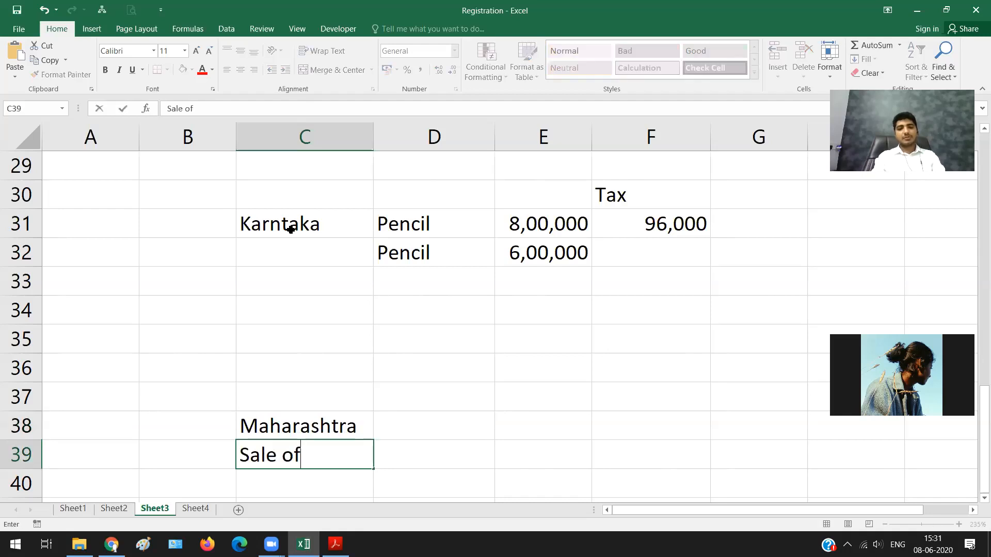
{"action": "type", "text": " Pen"}
{"action": "key", "text": "Return"}
{"action": "key", "text": "Right"}
{"action": "key", "text": "Up"}
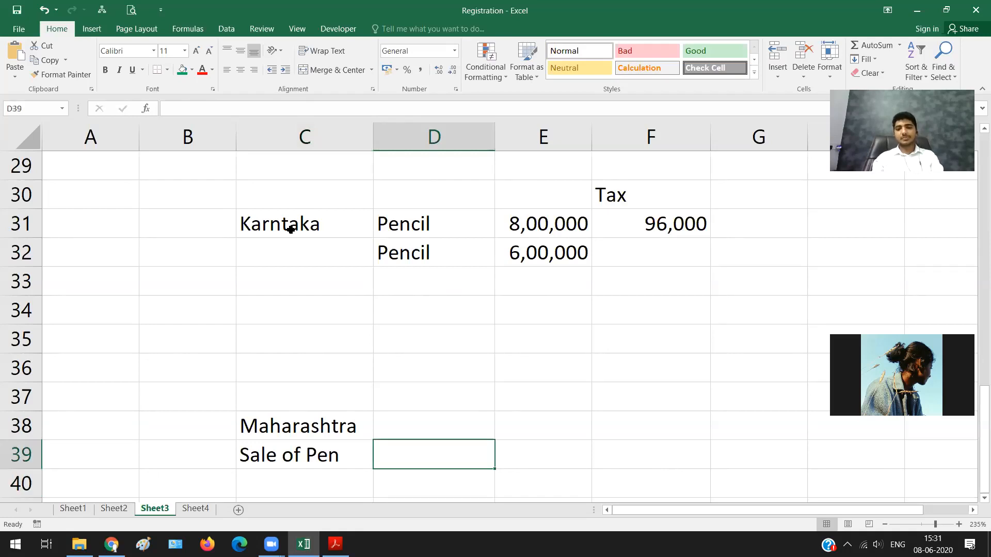
{"action": "type", "text": "12,00,00"}
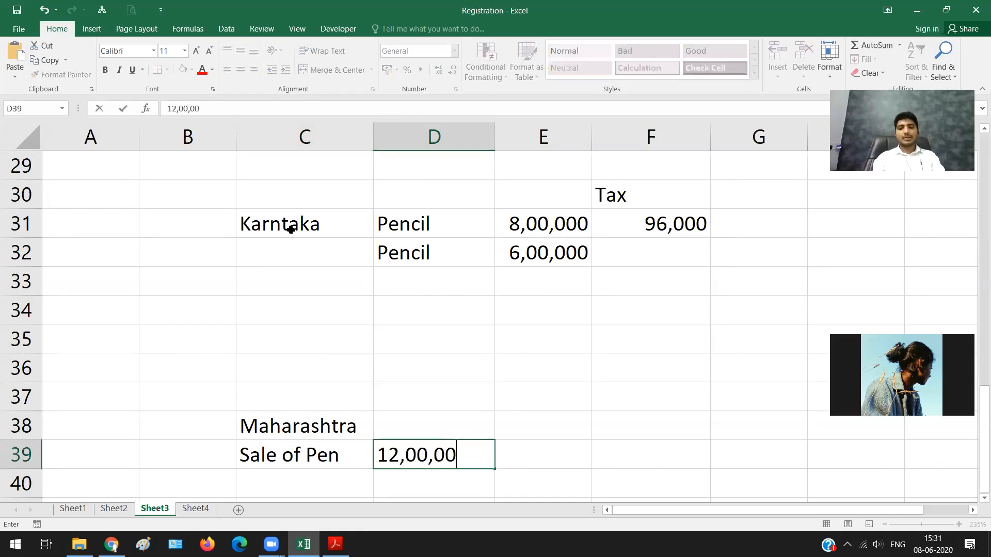
{"action": "type", "text": "0"}
{"action": "key", "text": "Return"}
Step: Enter Sale of Pencil in C40 with the amount 9,00,000 in D40
{"action": "key", "text": "Left"}
{"action": "type", "text": "s"}
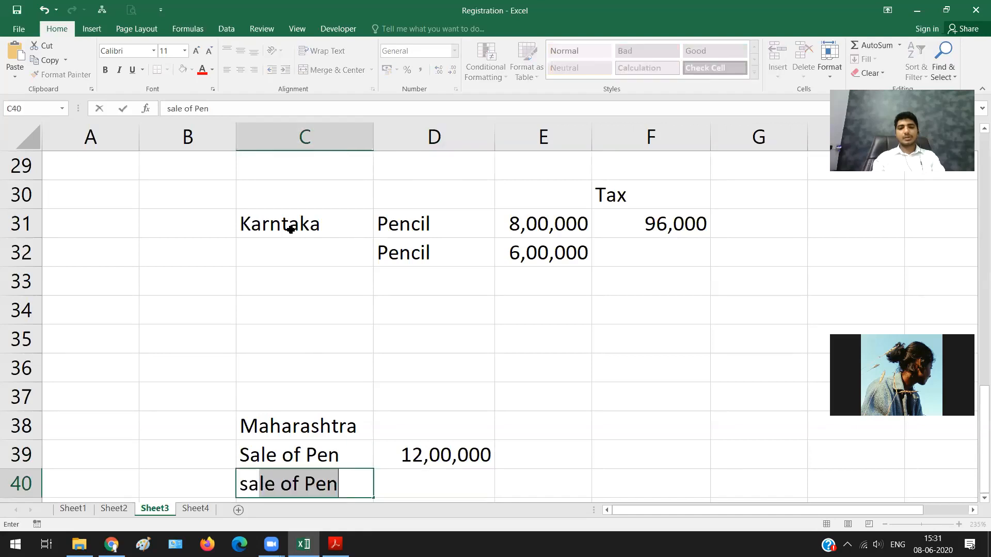
{"action": "key", "text": "Right"}
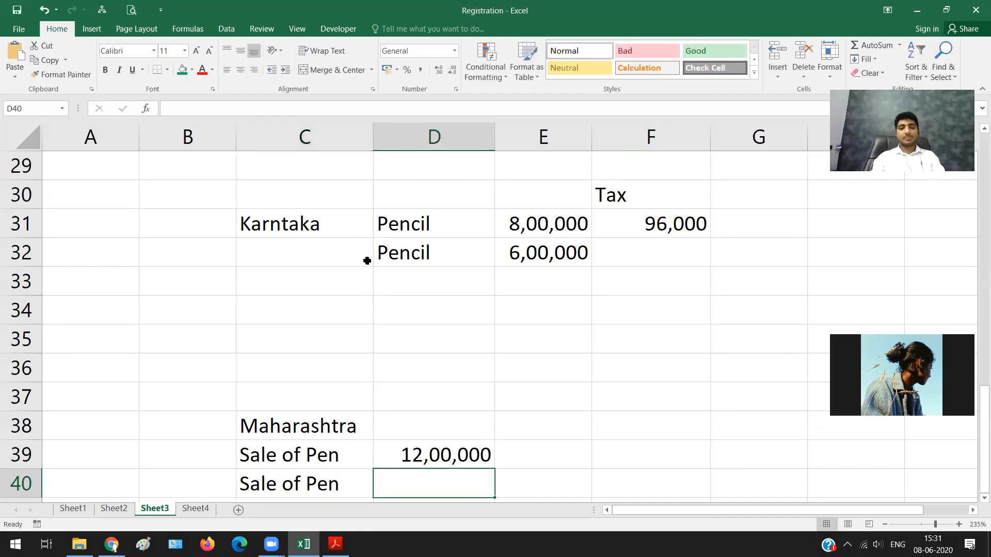
{"action": "double_click", "coordinate": [350, 492]}
{"action": "type", "text": "cil"}
{"action": "key", "text": "Tab"}
{"action": "type", "text": "9"}
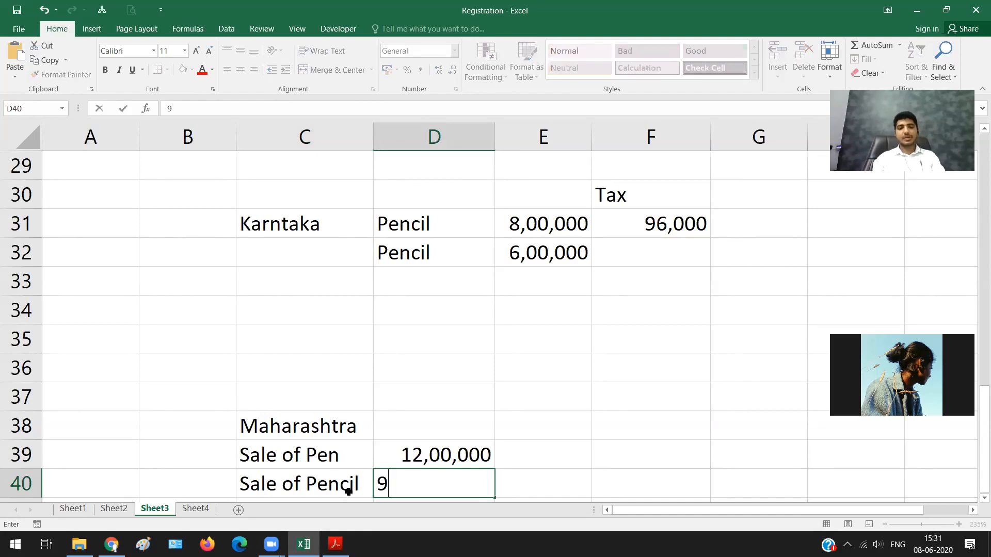
{"action": "type", "text": "00,000"}
{"action": "key", "text": "Return"}
Step: Enter Sale of Whsiky in C41 with the amount 8,00,000 in D41
{"action": "type", "text": "S"}
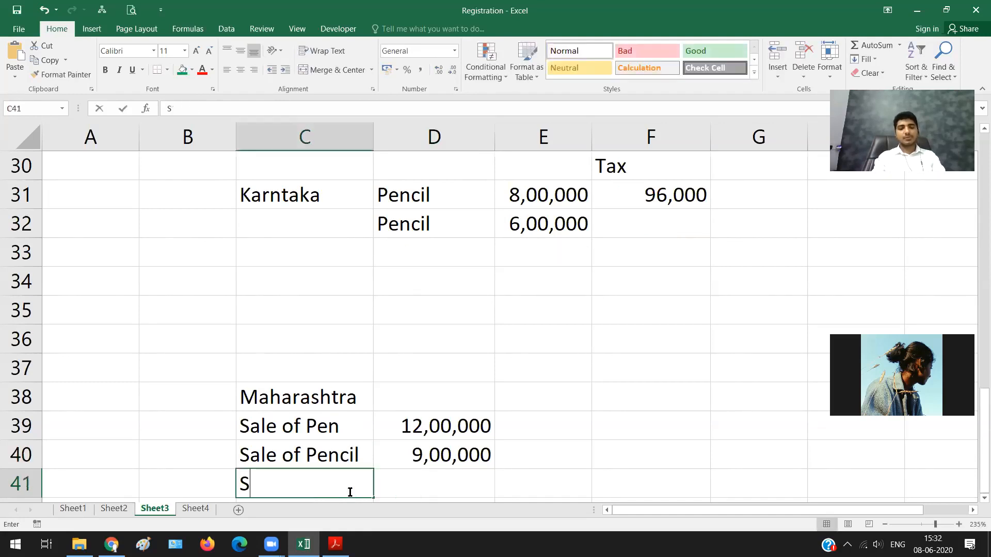
{"action": "type", "text": "ale of Whsik"}
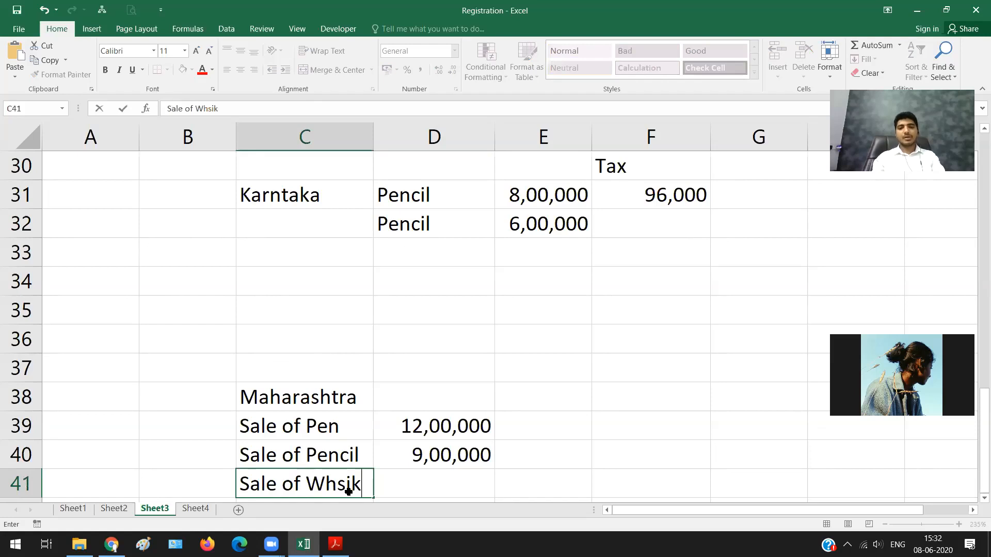
{"action": "type", "text": "y"}
{"action": "key", "text": "Tab"}
{"action": "type", "text": "8,00,000"}
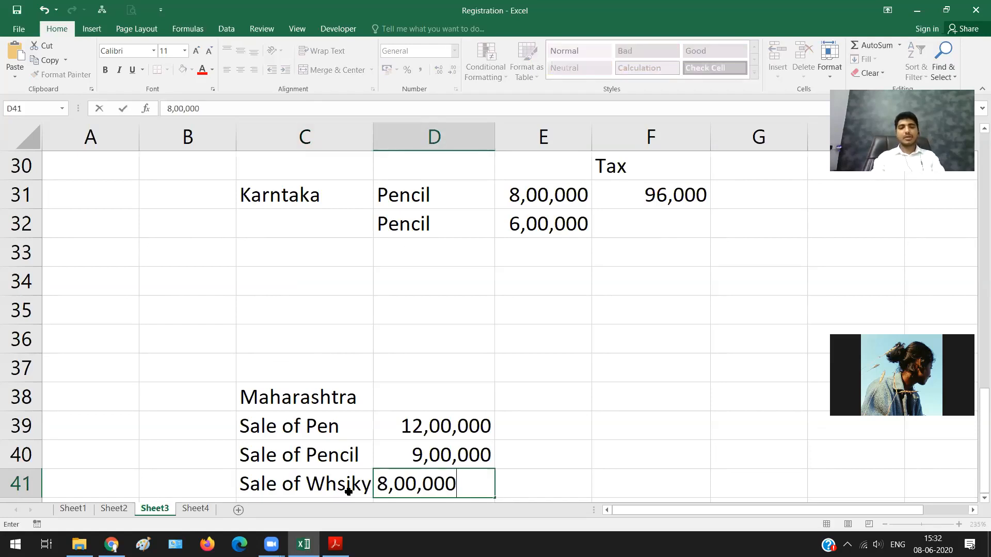
{"action": "key", "text": "Return"}
{"action": "type", "text": "Sa"}
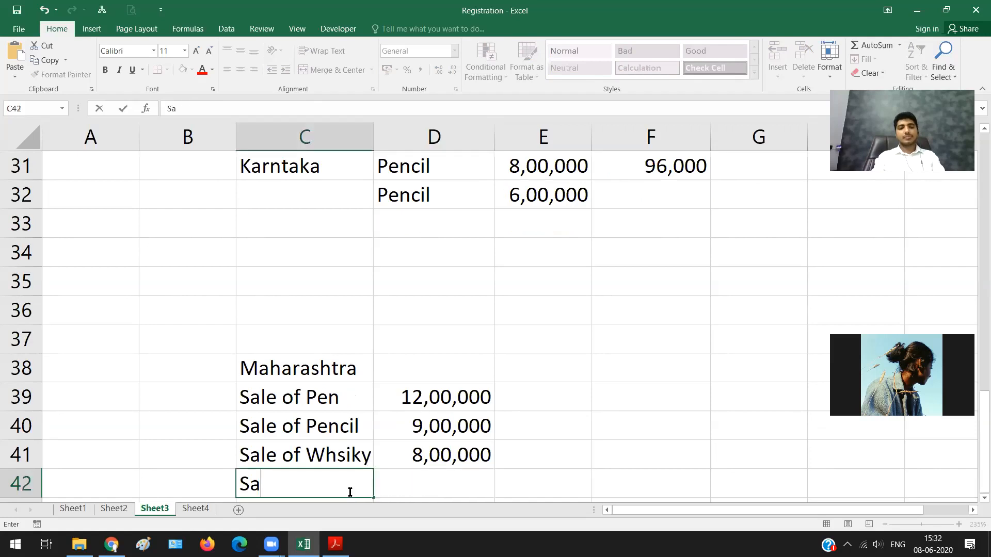
{"action": "key", "text": "BackSpace"}
{"action": "key", "text": "BackSpace"}
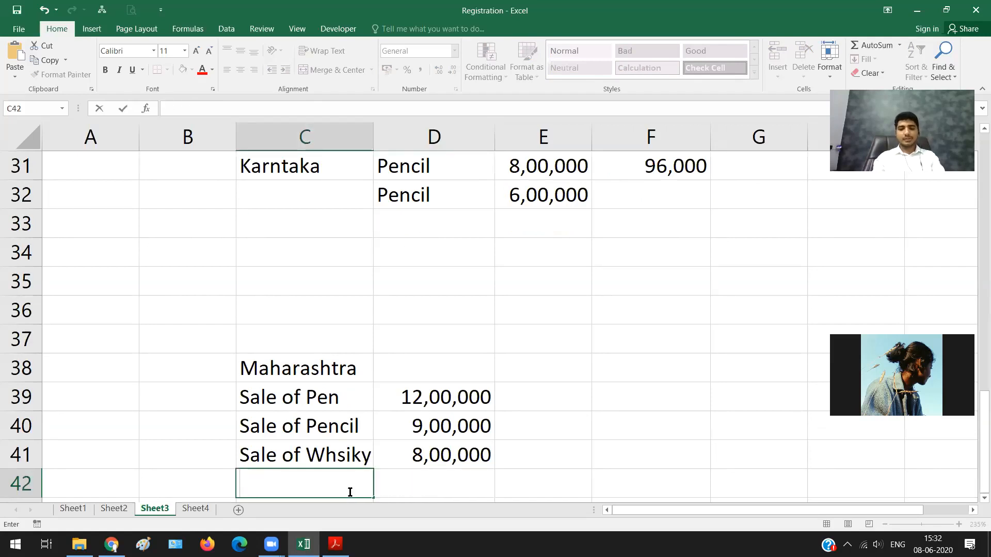
Step: Leave row 42 blank and enter the label Received Legal Services in B43
{"action": "key", "text": "Return"}
{"action": "key", "text": "Left"}
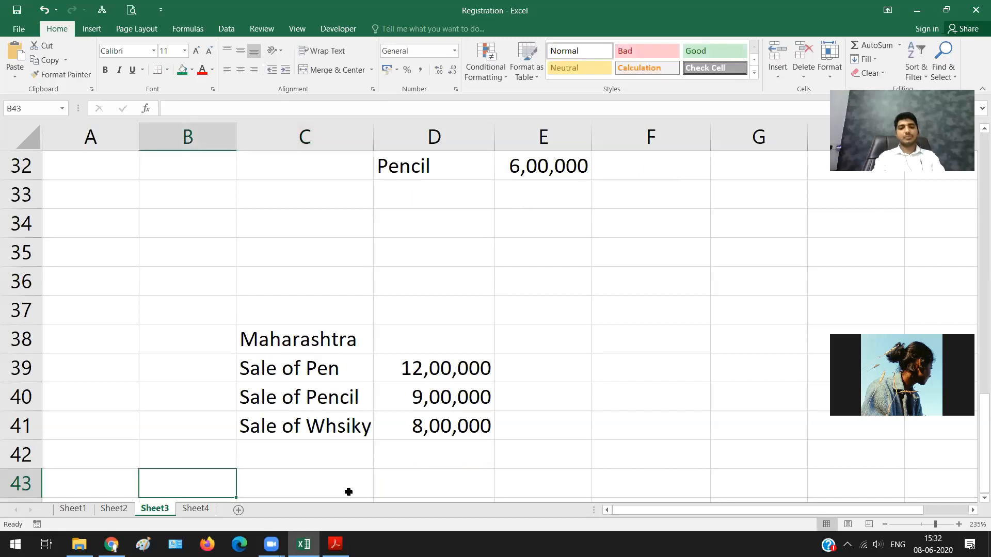
{"action": "type", "text": "Paid"}
{"action": "key", "text": "BackSpace"}
{"action": "key", "text": "BackSpace"}
{"action": "key", "text": "BackSpace"}
{"action": "key", "text": "BackSpace"}
{"action": "type", "text": "Receiveds"}
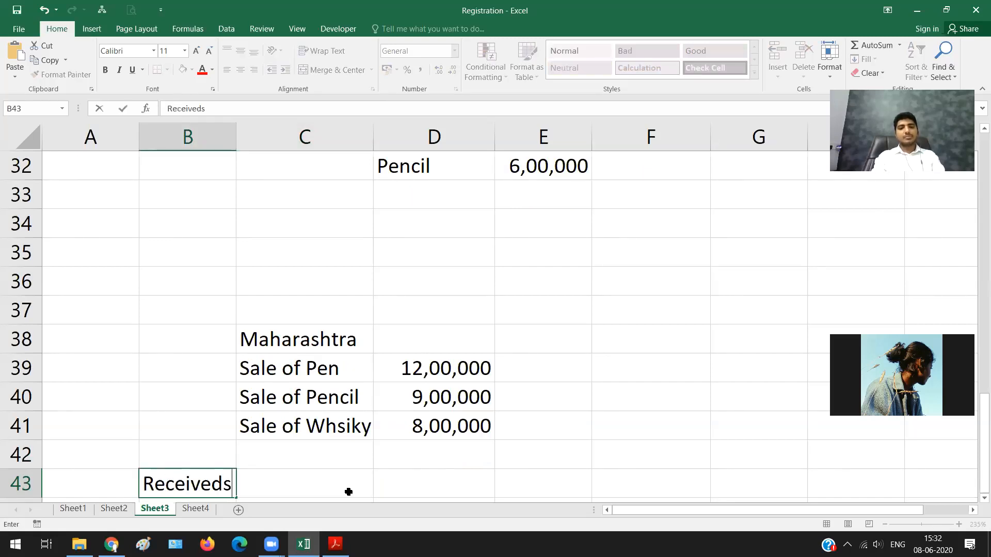
{"action": "key", "text": "BackSpace"}
{"action": "type", "text": "Legal"}
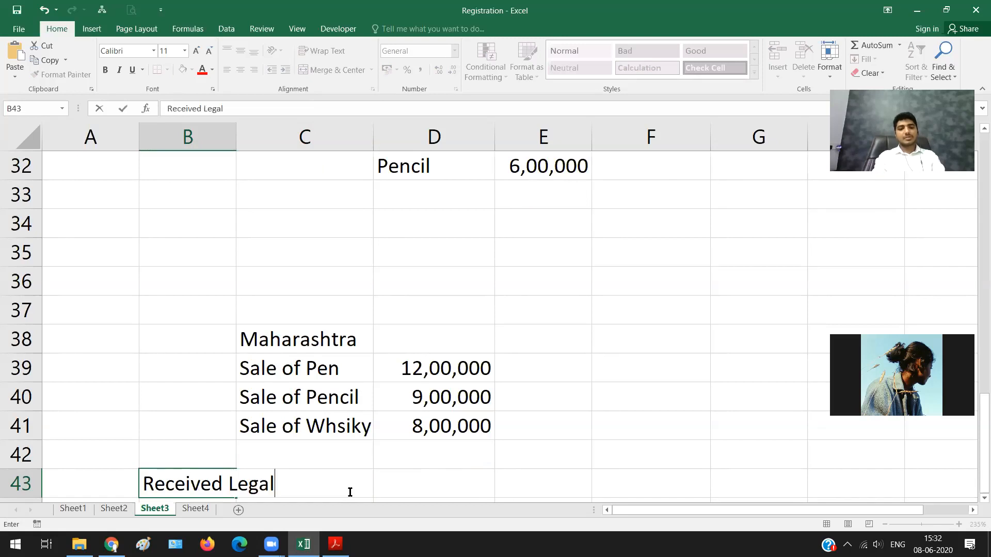
{"action": "type", "text": " Servuc"}
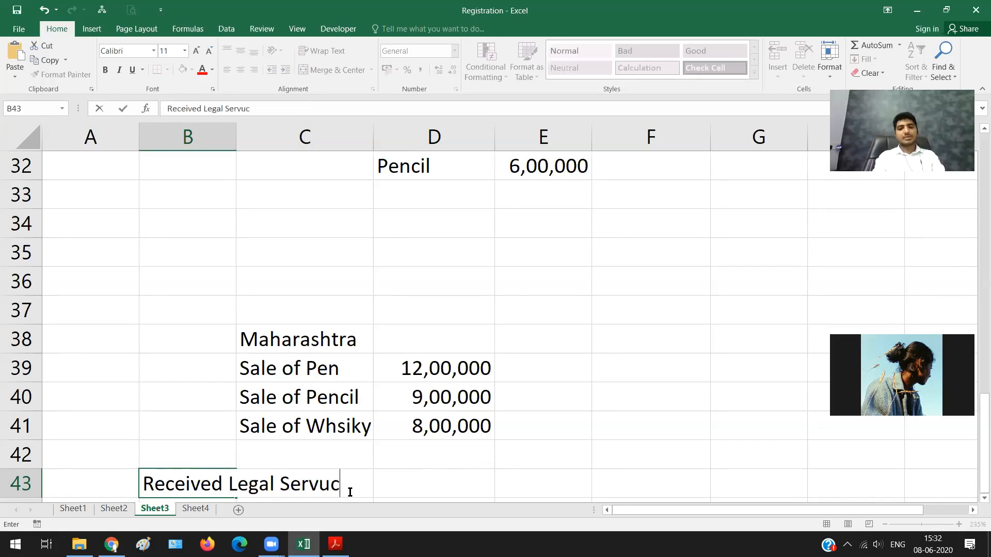
{"action": "key", "text": "BackSpace"}
{"action": "key", "text": "BackSpace"}
{"action": "type", "text": "i"}
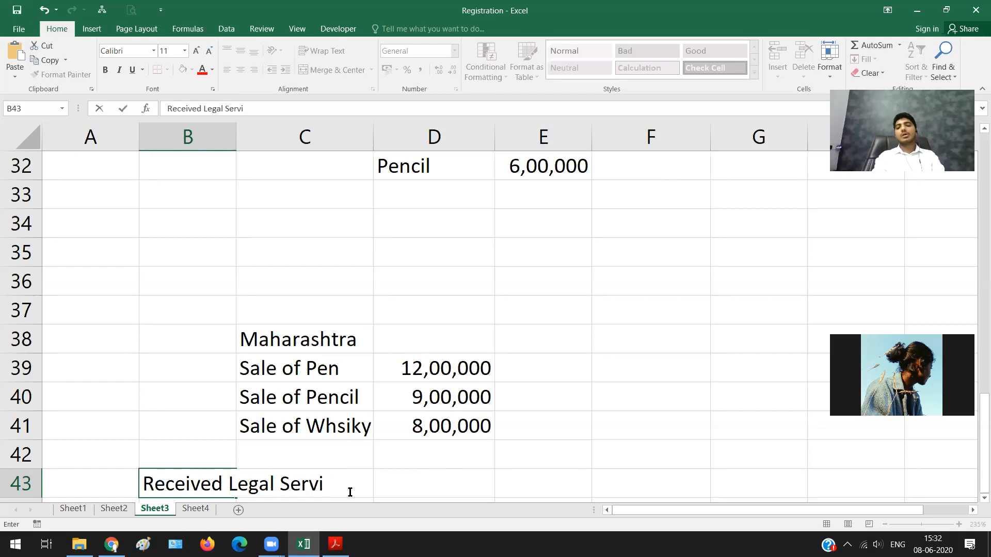
{"action": "type", "text": "ces"}
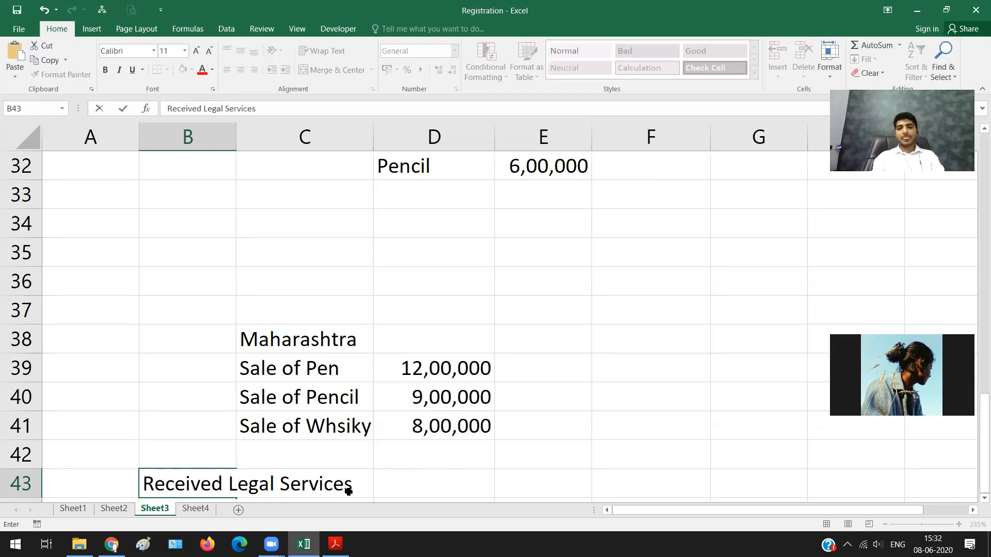
Step: Enter 5,00,000 in D43 as the amount for the received legal services
{"action": "left_click", "coordinate": [349, 491]}
{"action": "key", "text": "Tab"}
{"action": "type", "text": "502"}
{"action": "key", "text": "BackSpace"}
{"action": "type", "text": "0,000"}
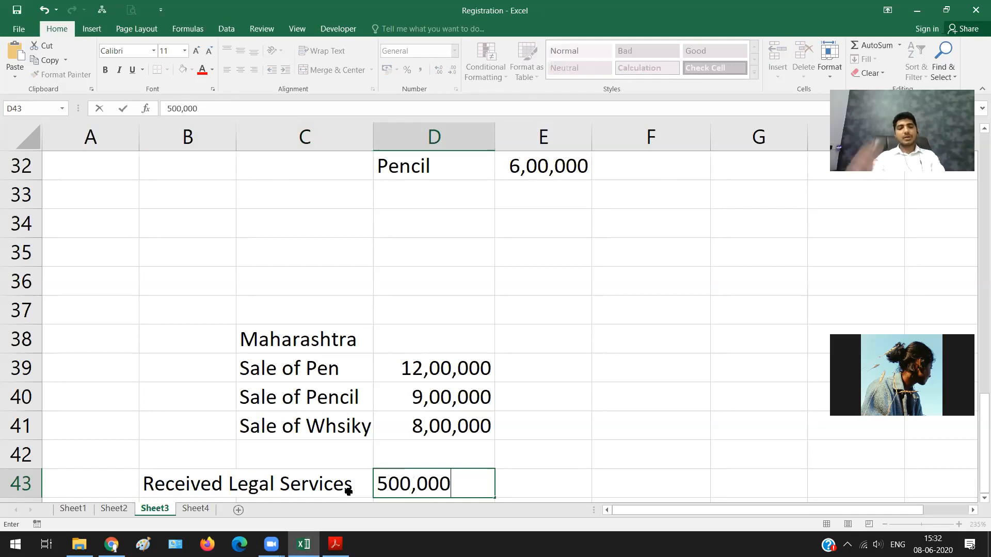
{"action": "key", "text": "Return"}
Step: Enter Received GTA Service in B44 with the amount 3,00,000 in D44
{"action": "type", "text": "Received "}
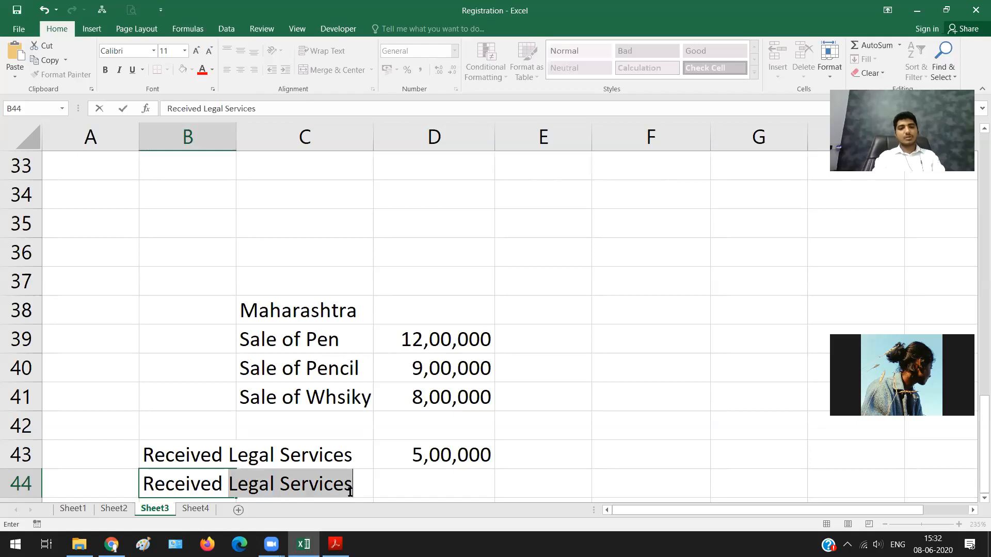
{"action": "type", "text": "GTA Se"}
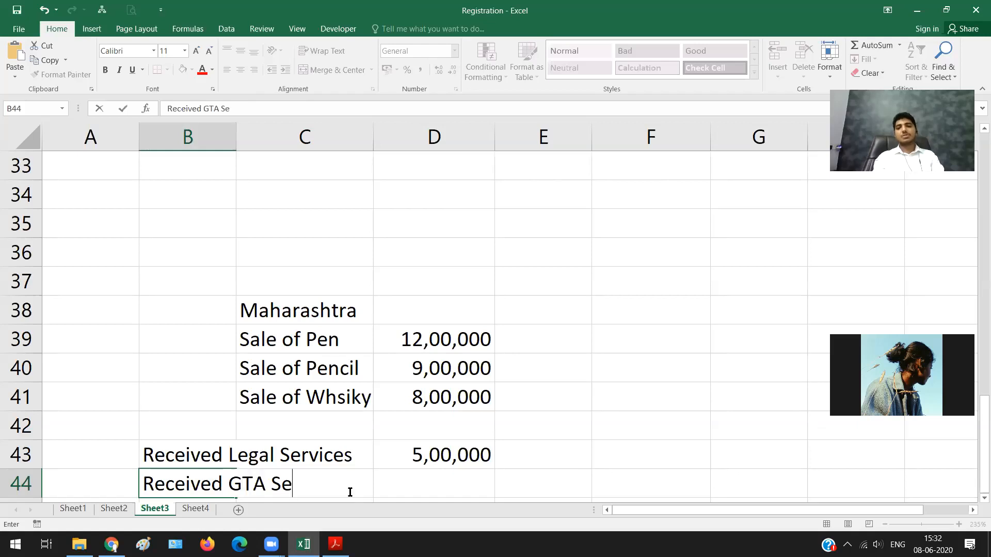
{"action": "type", "text": "rvice"}
{"action": "key", "text": "Tab"}
{"action": "key", "text": "Tab"}
{"action": "type", "text": "3,00,0"}
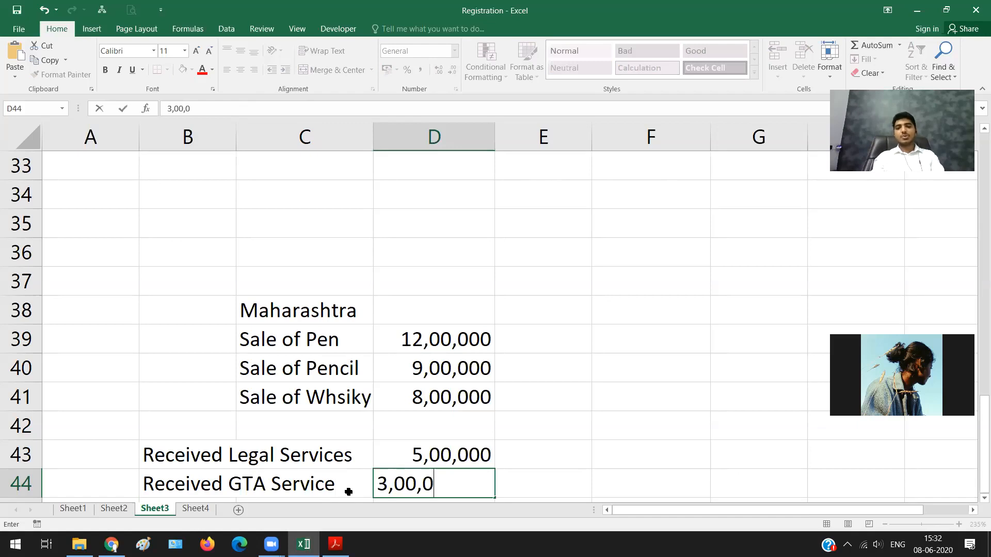
{"action": "type", "text": "00"}
{"action": "key", "text": "Return"}
Step: Enter the first turnover option, 21,00,000, in G39 and autofit column G to the amount
{"action": "key", "text": "Up"}
{"action": "key", "text": "Up"}
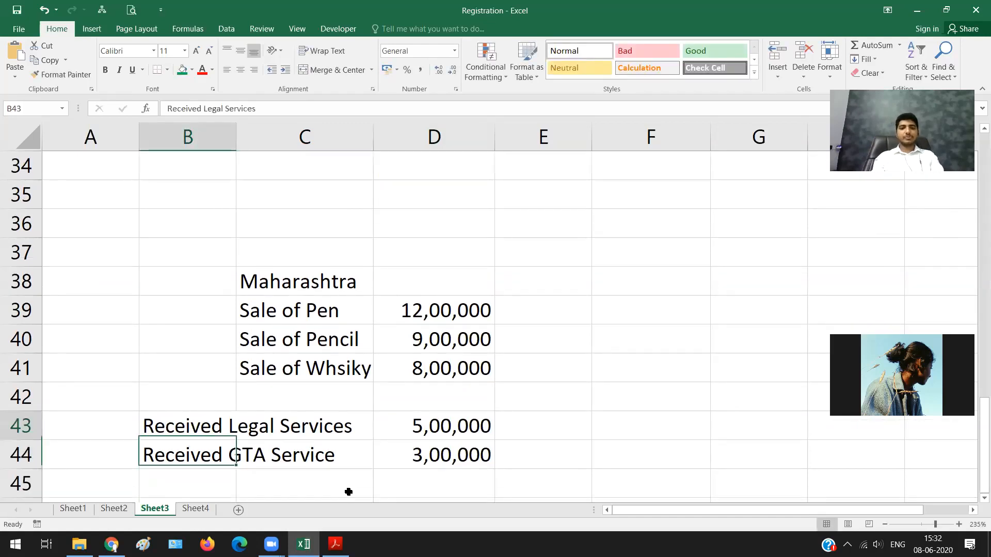
{"action": "key", "text": "Up"}
{"action": "key", "text": "Up"}
{"action": "key", "text": "Up"}
{"action": "key", "text": "Up"}
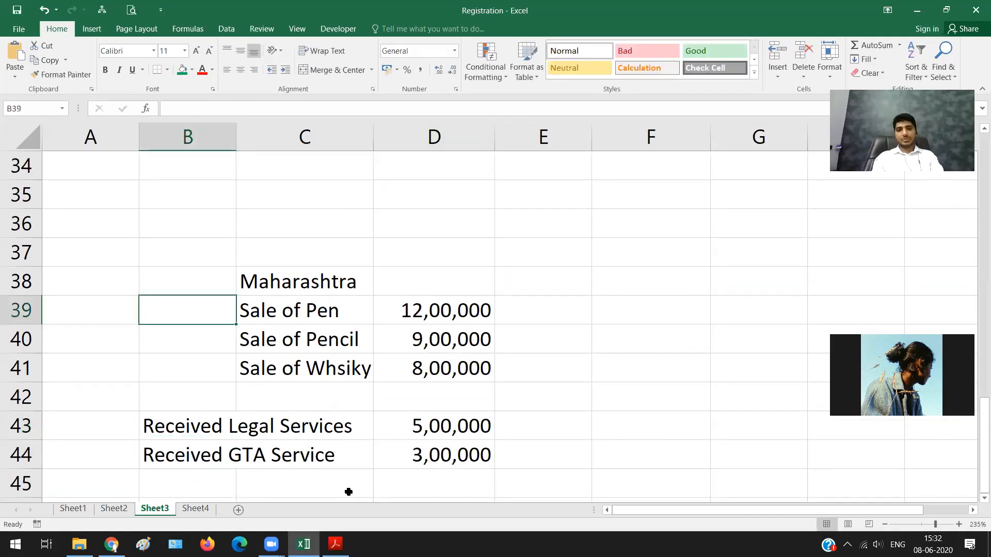
{"action": "key", "text": "Right"}
{"action": "key", "text": "Right"}
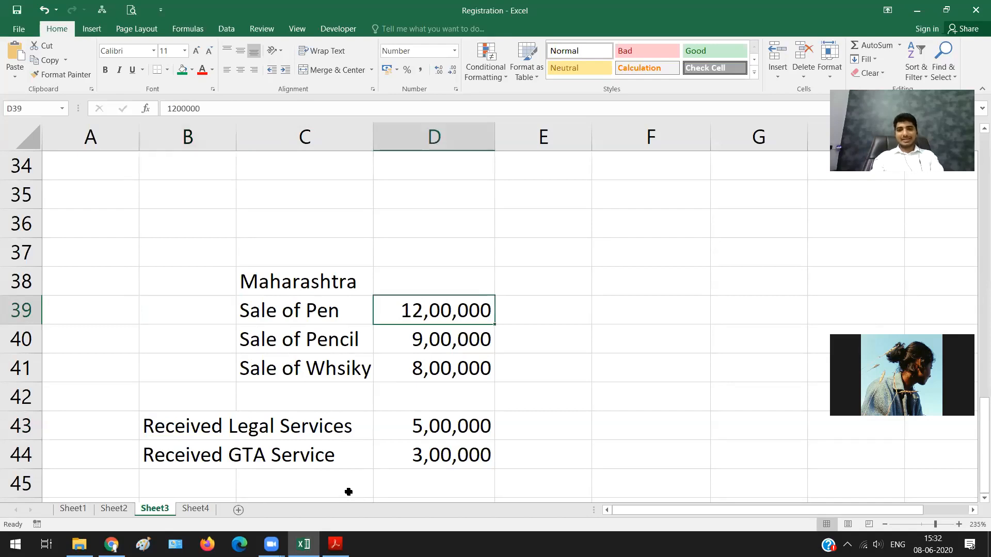
{"action": "key", "text": "Right"}
{"action": "key", "text": "Right"}
{"action": "key", "text": "Right"}
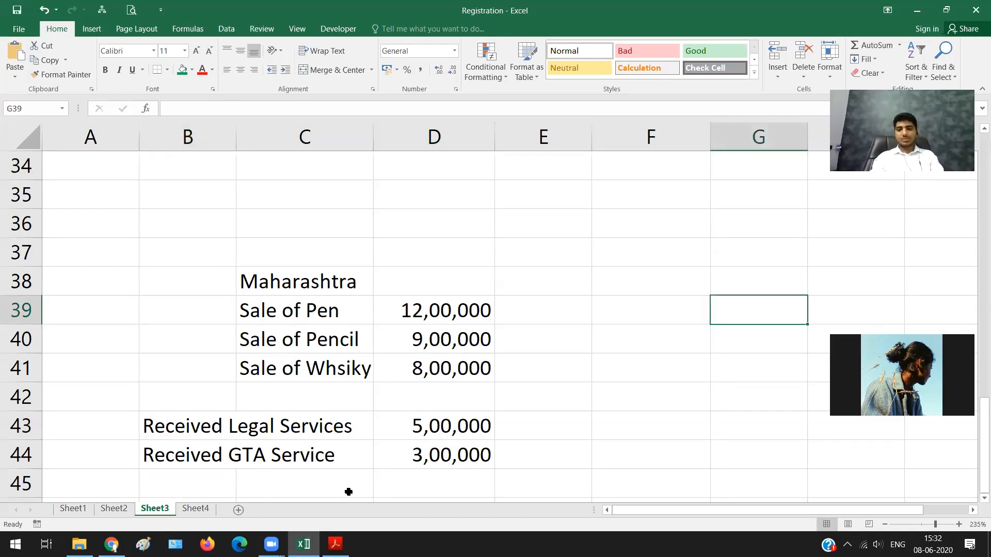
{"action": "type", "text": "21,00"}
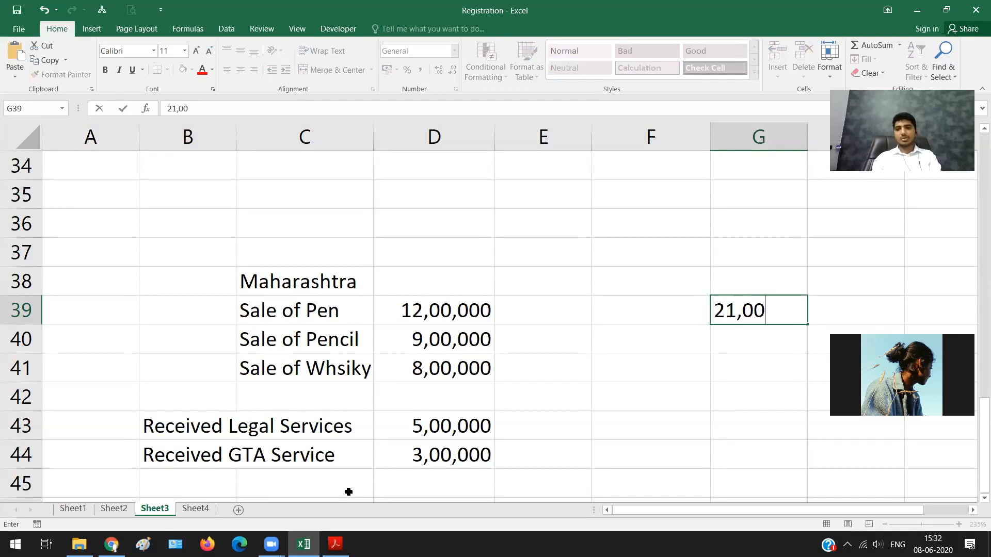
{"action": "type", "text": ",000"}
{"action": "key", "text": "ctrl+Return"}
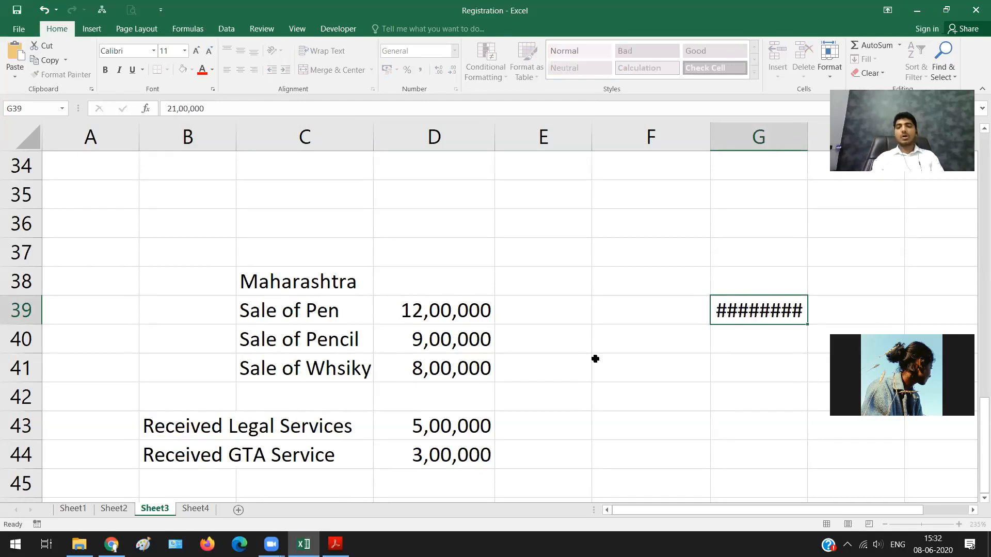
{"action": "key", "text": "Return"}
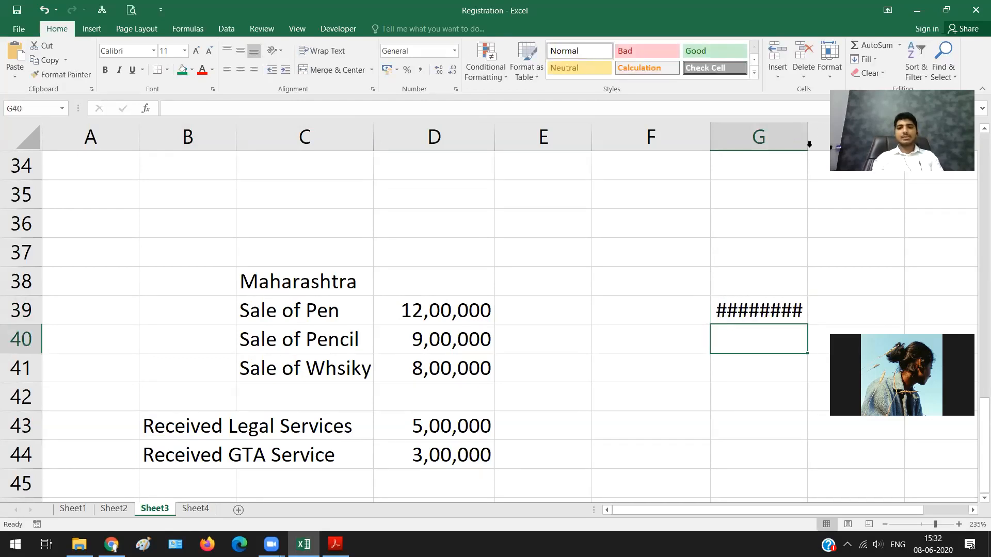
{"action": "double_click", "coordinate": [807, 140]}
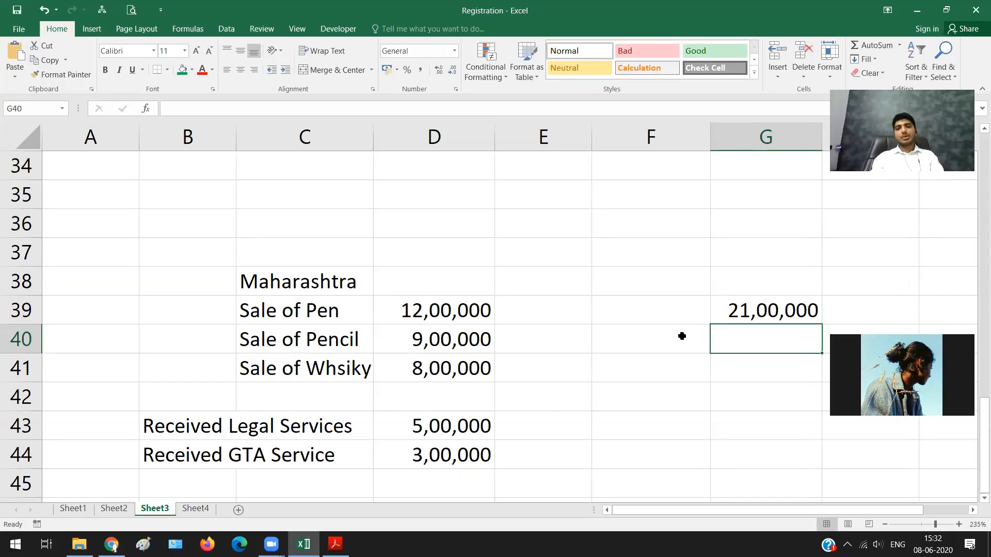
Step: Enter the other two turnover options, 29,00,000 in G40 and 37,00,000 in G41
{"action": "type", "text": "29"}
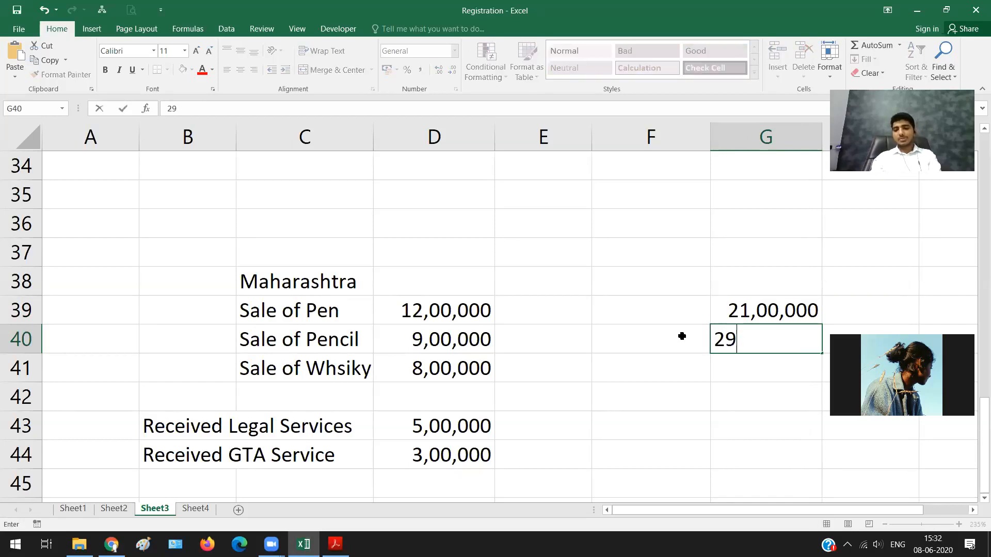
{"action": "type", "text": ",00,00"}
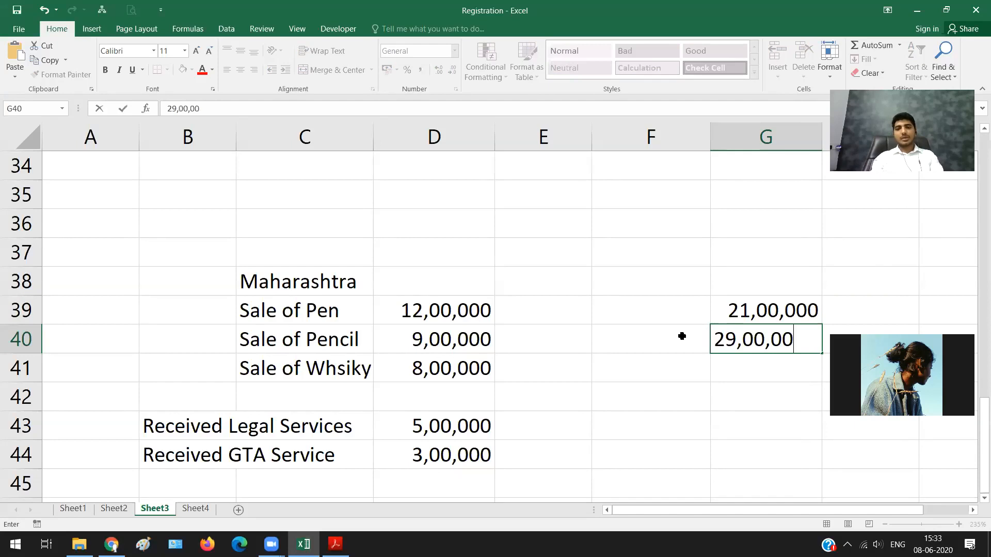
{"action": "type", "text": "0"}
{"action": "key", "text": "Return"}
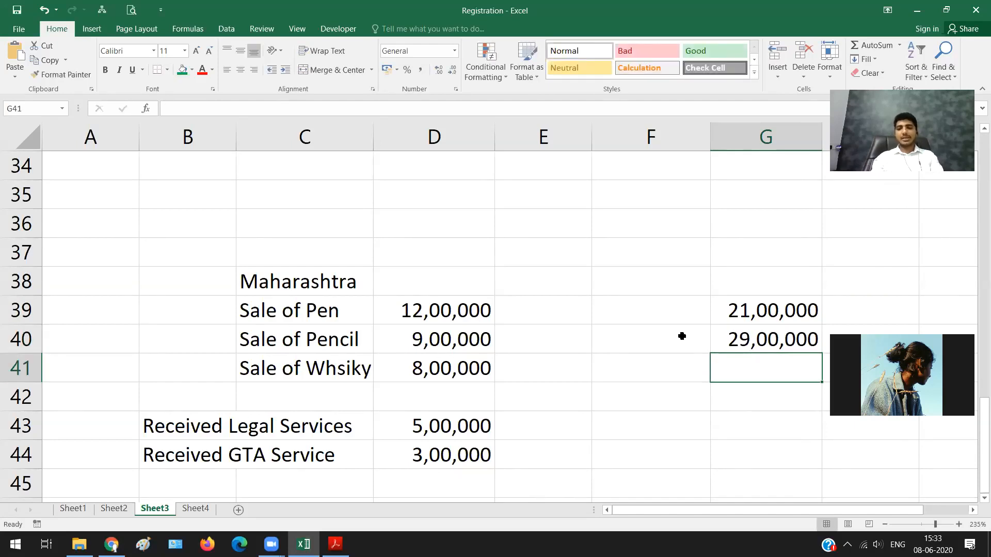
{"action": "type", "text": "37"}
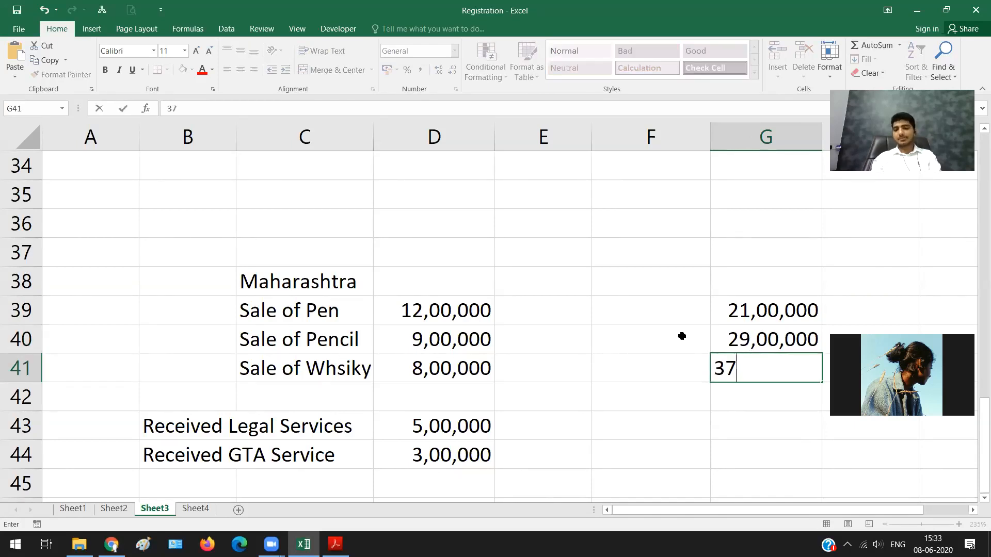
{"action": "type", "text": ",00,00"}
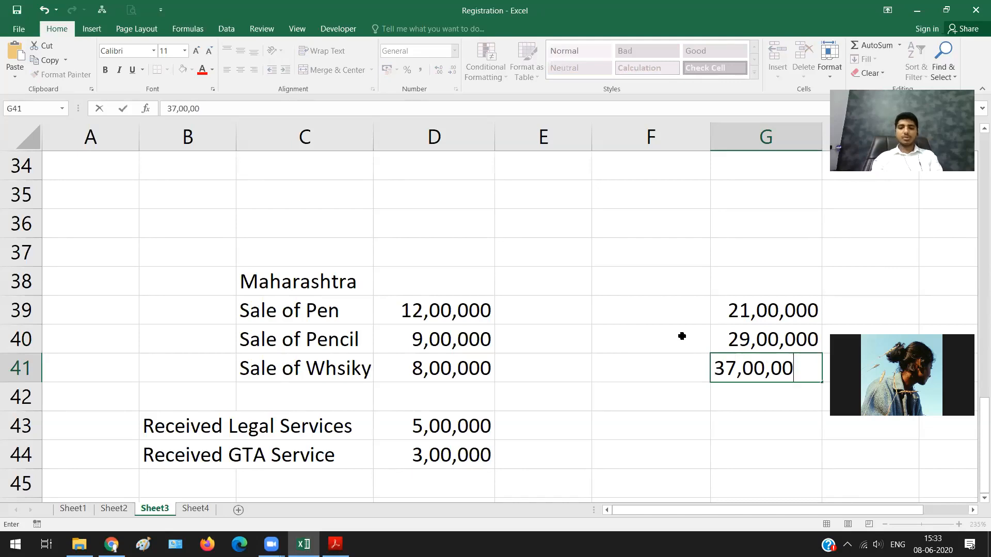
{"action": "type", "text": "0"}
{"action": "key", "text": "Return"}
Step: Label the three turnover options A, B and C in F39 to F41
{"action": "key", "text": "Up"}
{"action": "key", "text": "Up"}
{"action": "key", "text": "Up"}
{"action": "key", "text": "Left"}
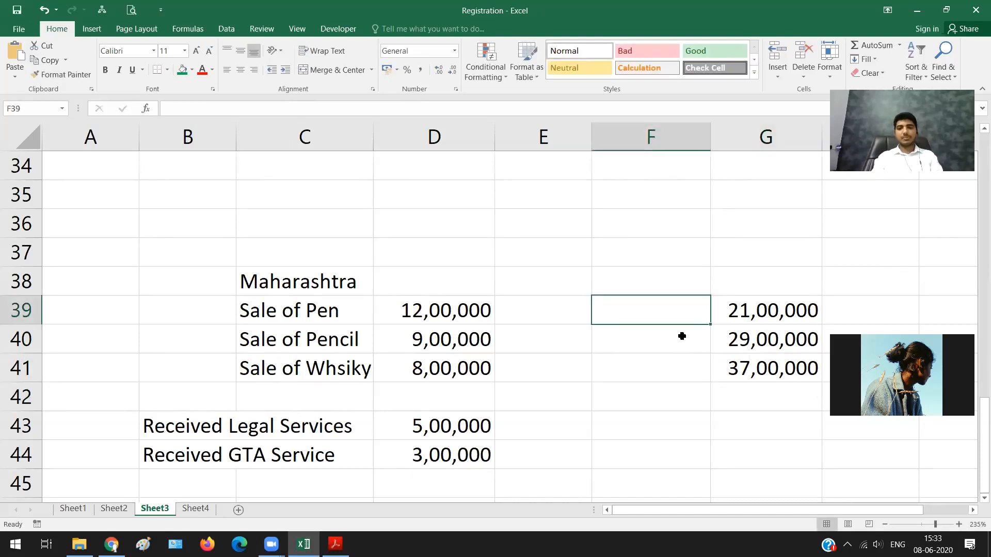
{"action": "type", "text": "A"}
{"action": "key", "text": "Return"}
{"action": "type", "text": "B"}
{"action": "key", "text": "Return"}
{"action": "type", "text": "C"}
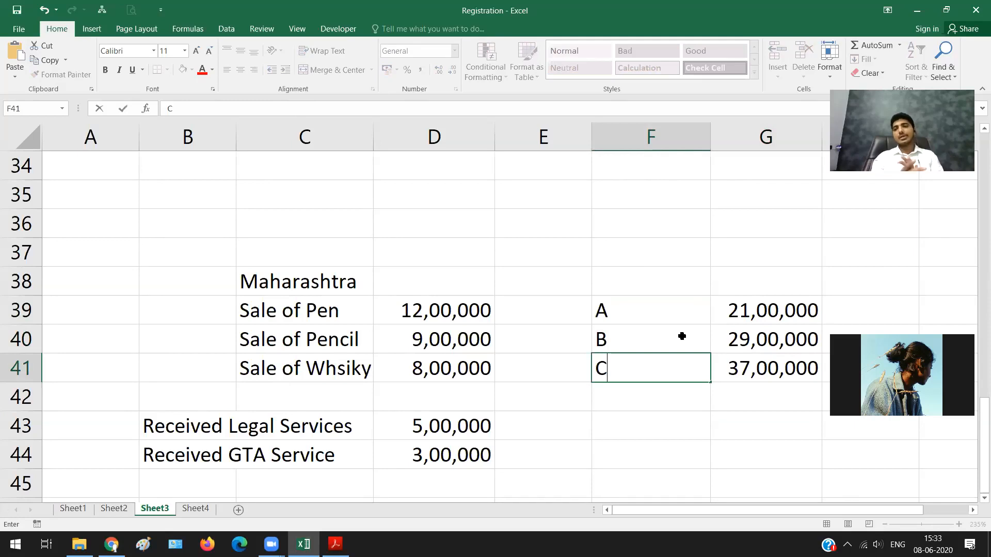
{"action": "key", "text": "Return"}
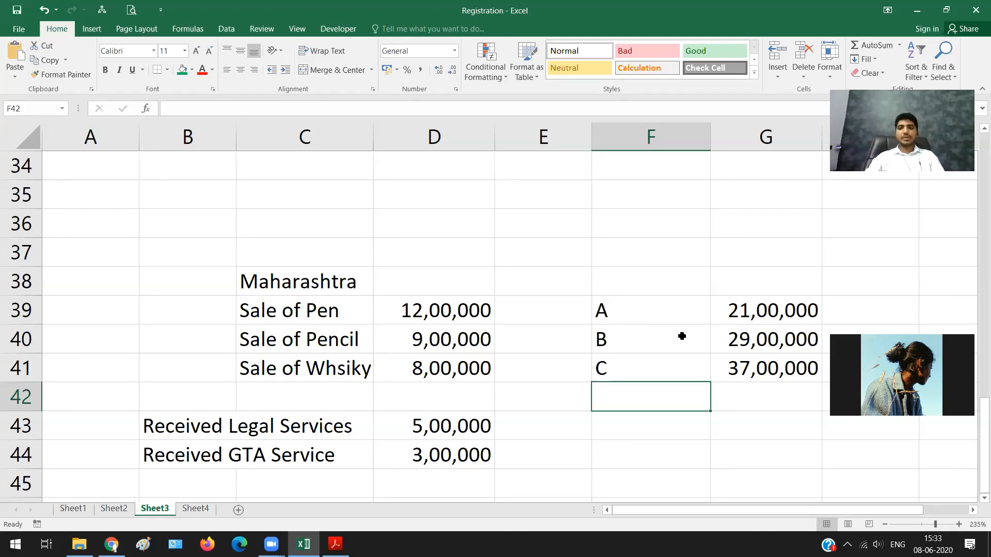
Step: Check the total of the sale amounts in D39:D41 and of the received service amounts in D43:D44
{"action": "left_click", "coordinate": [682, 336]}
{"action": "key", "text": "Right"}
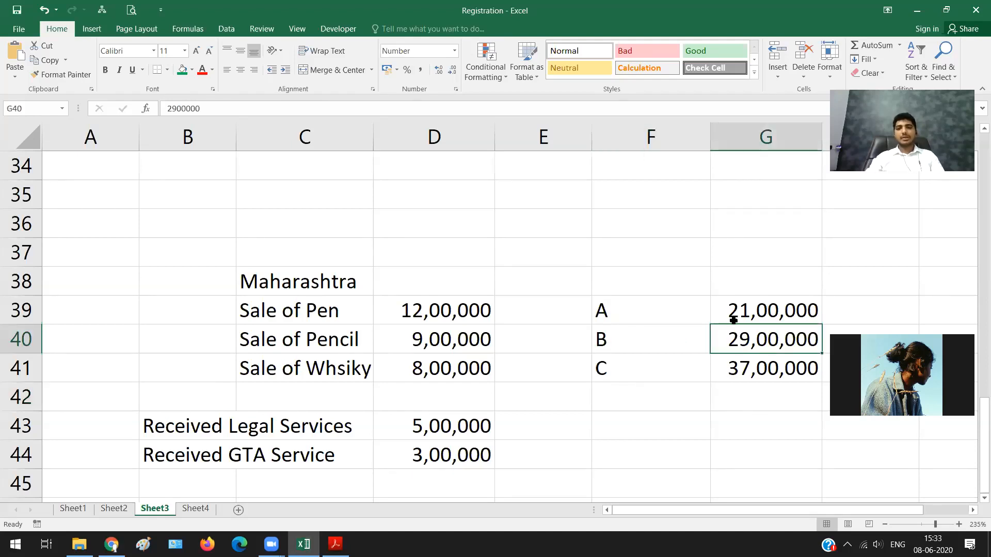
{"action": "left_click", "coordinate": [427, 307]}
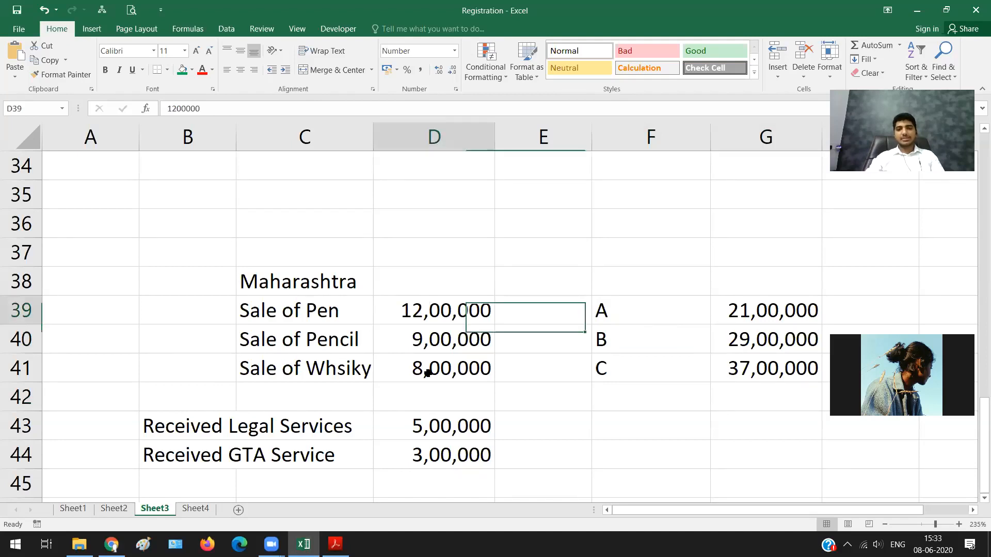
{"action": "left_click_drag", "start_coordinate": [427, 308], "coordinate": [427, 372]}
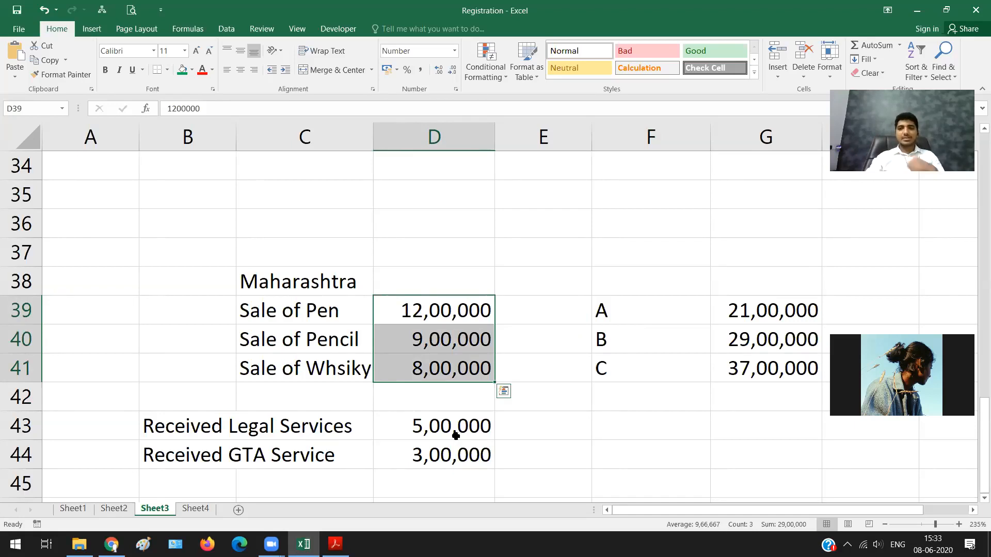
{"action": "left_click_drag", "start_coordinate": [456, 434], "coordinate": [454, 452]}
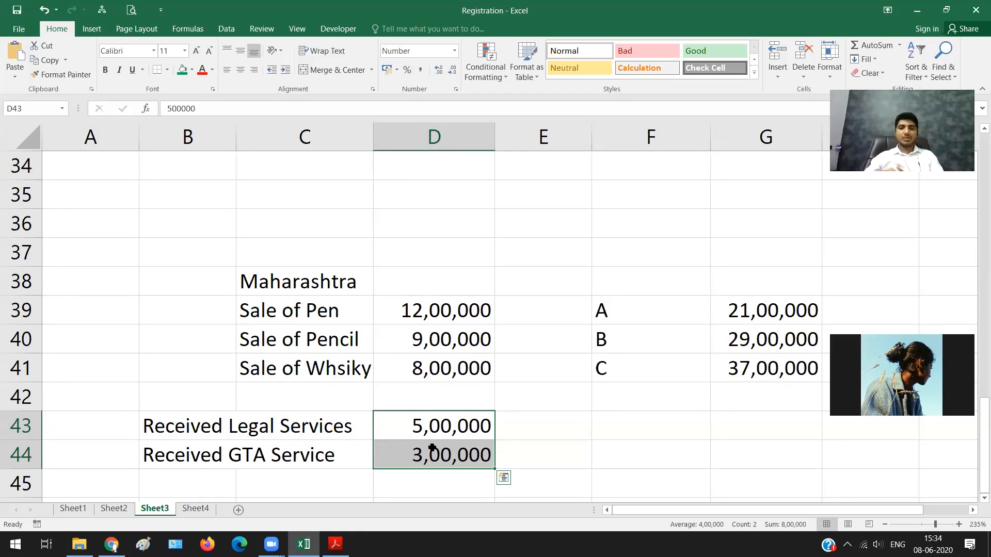
{"action": "double_click", "coordinate": [141, 510]}
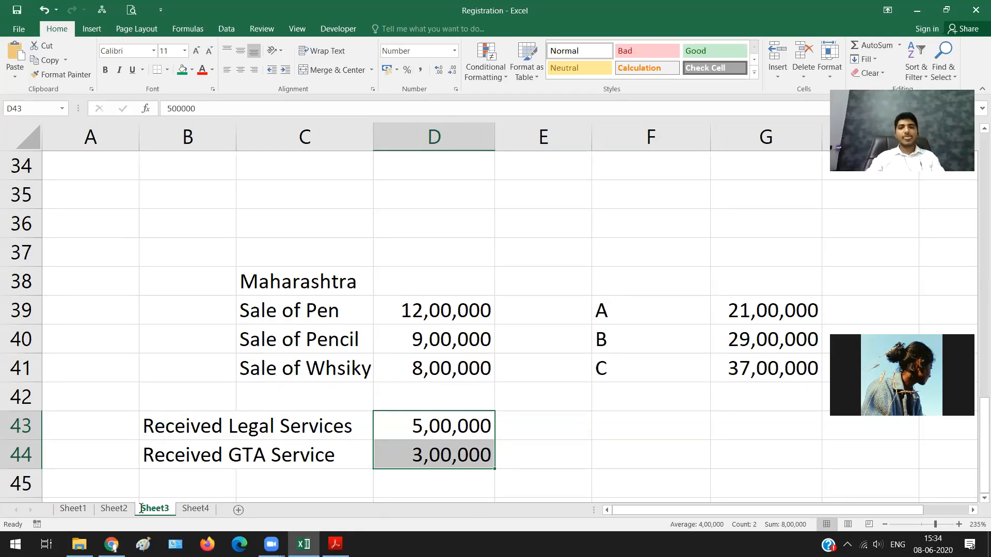
Step: Switch to the PDF in Acrobat Reader and read headings (B) and (C) on aggregate turnover, highlighting their text
{"action": "key", "text": "alt+Tab"}
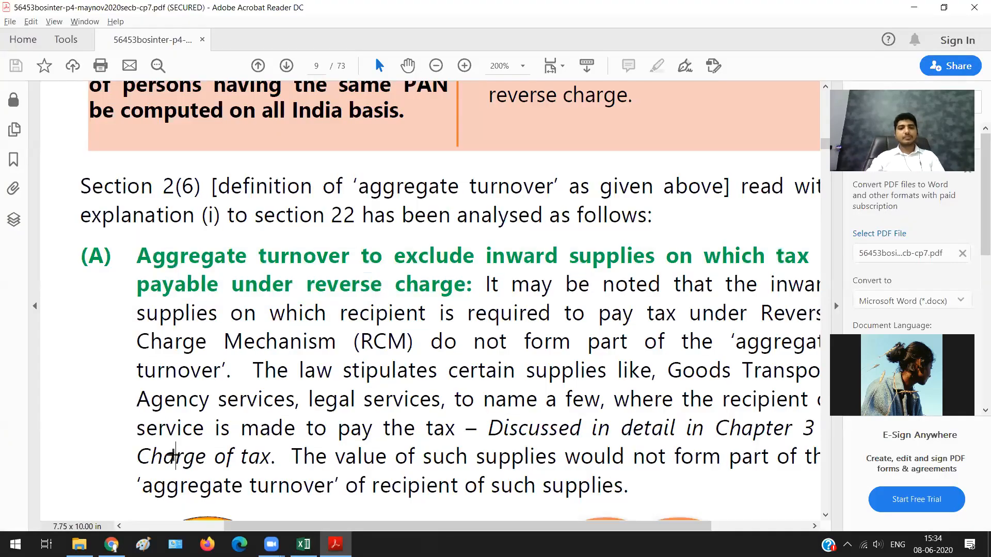
{"action": "scroll", "coordinate": [172, 455], "scroll_direction": "down", "scroll_amount": 10}
{"action": "scroll", "coordinate": [173, 455], "scroll_direction": "down", "scroll_amount": 3}
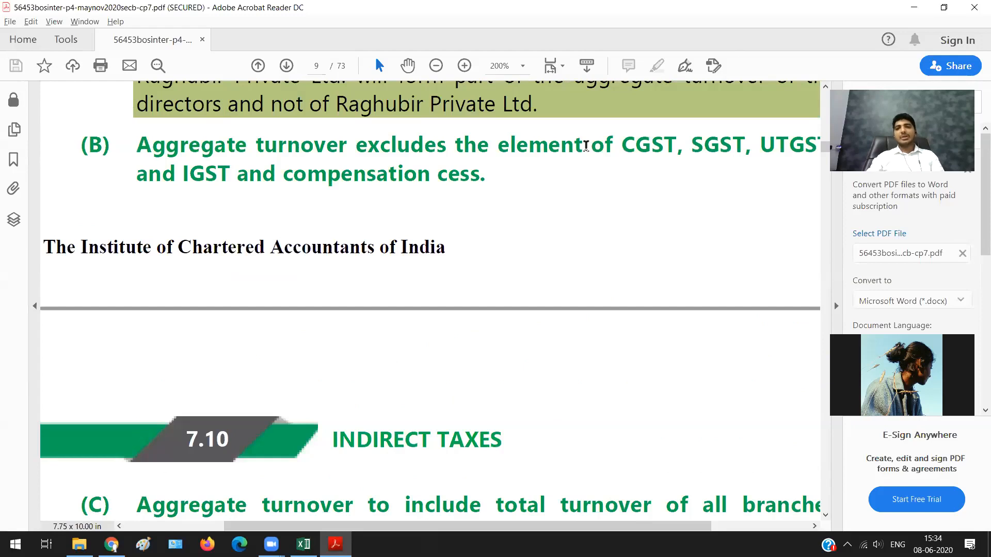
{"action": "left_click_drag", "start_coordinate": [137, 145], "coordinate": [461, 173]}
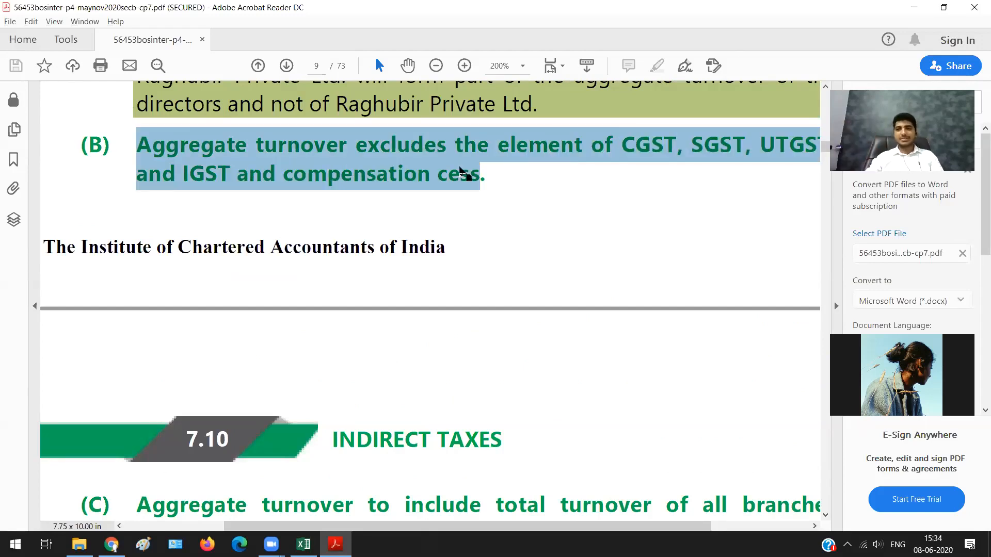
{"action": "scroll", "coordinate": [565, 201], "scroll_direction": "down", "scroll_amount": 1}
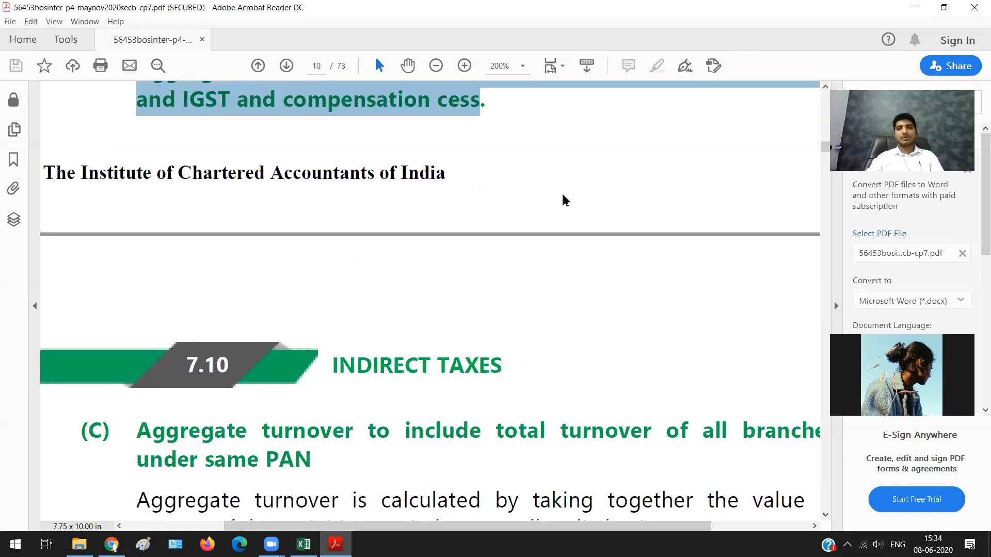
{"action": "scroll", "coordinate": [565, 200], "scroll_direction": "down", "scroll_amount": 1}
{"action": "scroll", "coordinate": [259, 301], "scroll_direction": "down", "scroll_amount": 1}
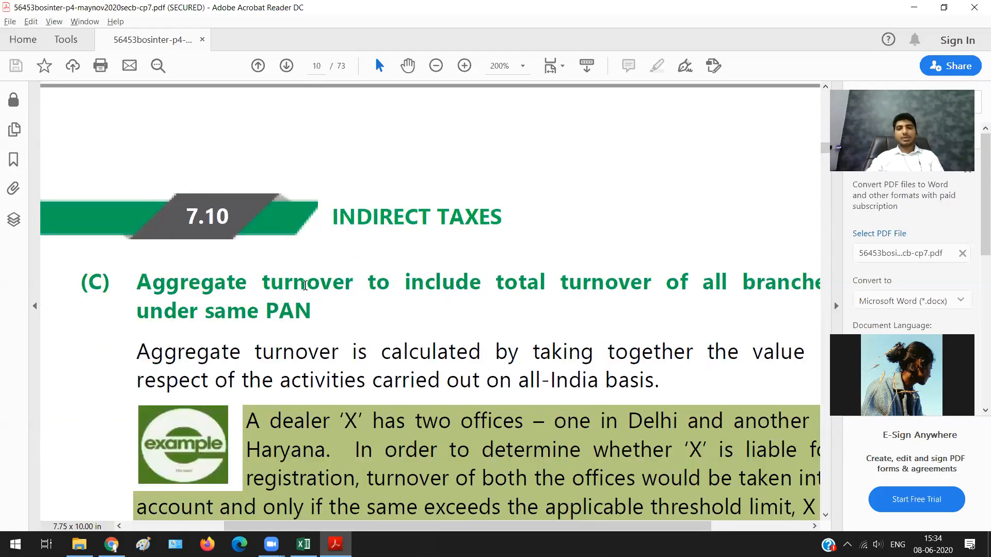
{"action": "left_click_drag", "start_coordinate": [519, 282], "coordinate": [284, 283]}
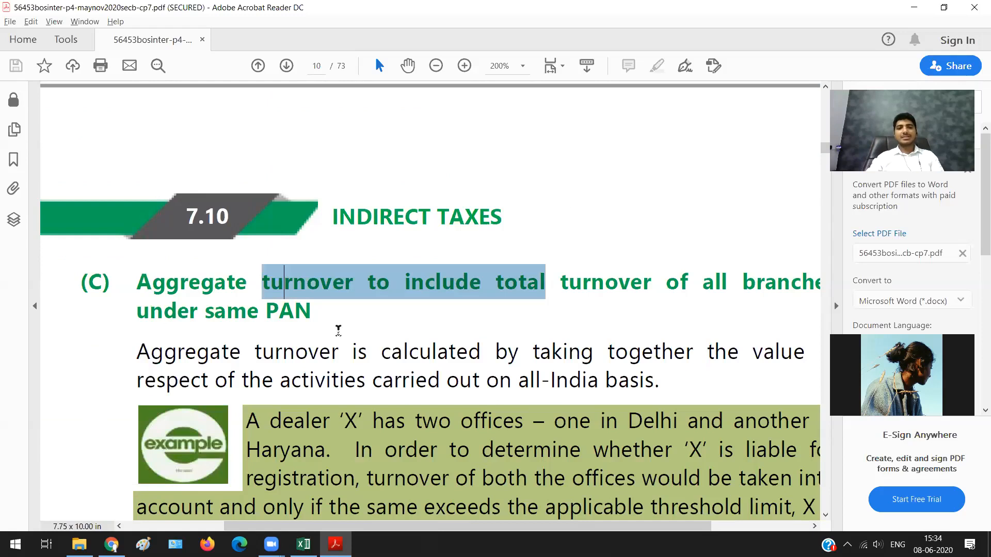
{"action": "left_click_drag", "start_coordinate": [327, 307], "coordinate": [313, 318]}
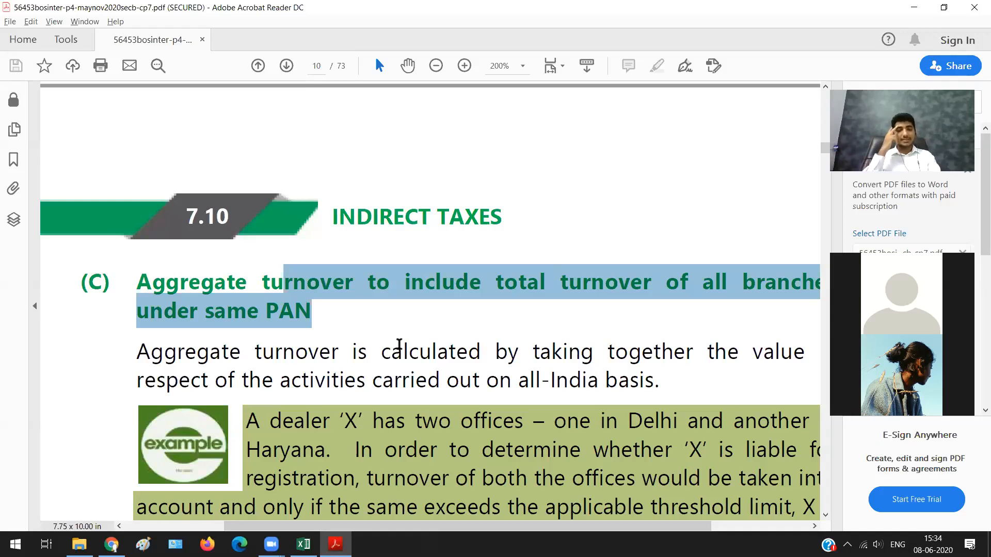
Step: Switch back to the Excel workbook and enter Mr A, Proprietor and 15,00,000 in B52 to D52 of Sheet3
{"action": "key", "text": "alt+Tab"}
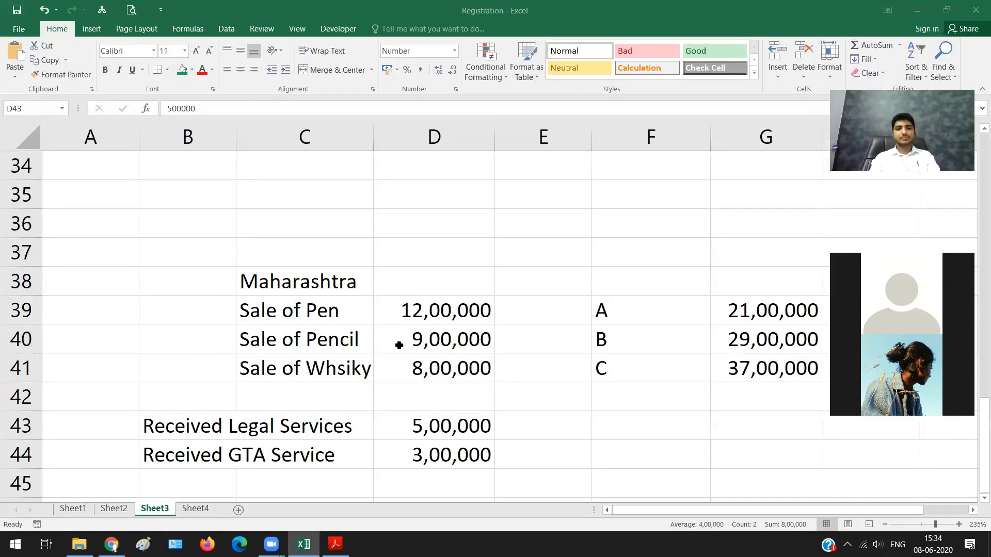
{"action": "scroll", "coordinate": [203, 312], "scroll_direction": "down", "scroll_amount": 5}
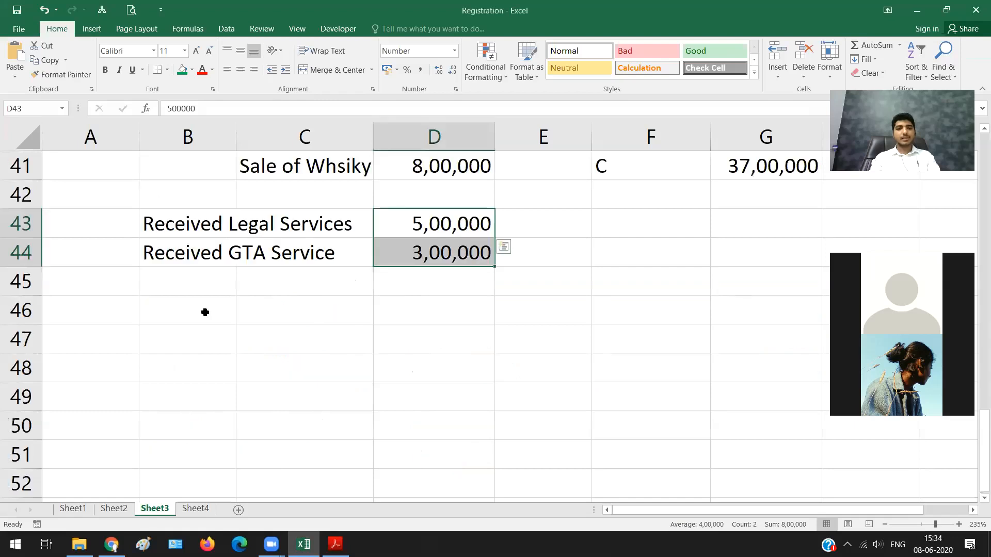
{"action": "left_click", "coordinate": [177, 281]}
{"action": "type", "text": "Mr A"}
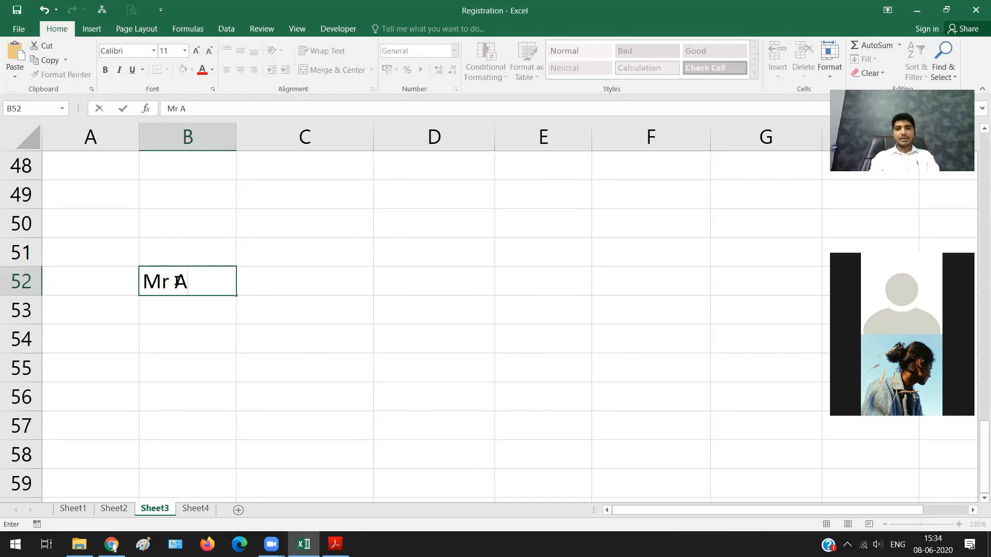
{"action": "key", "text": "Tab"}
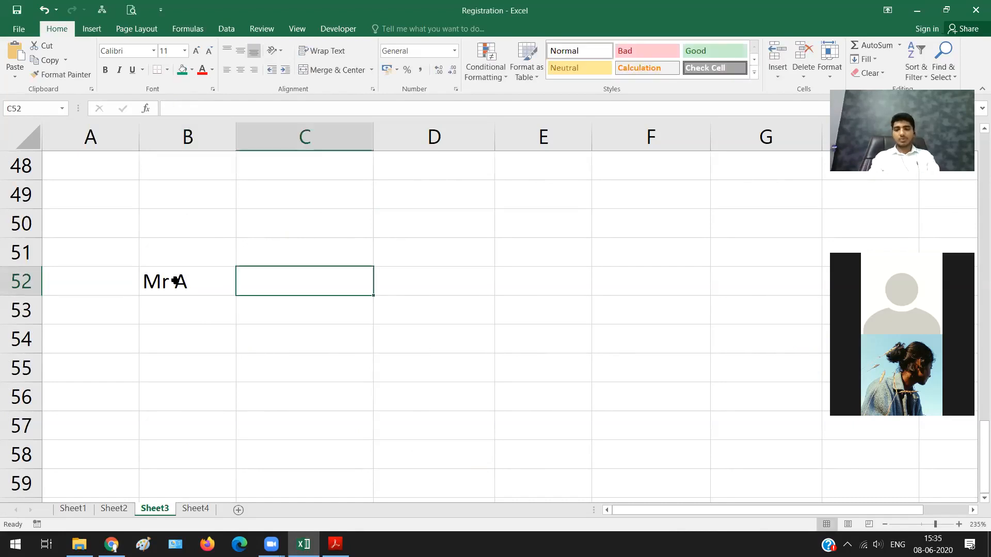
{"action": "type", "text": "P"}
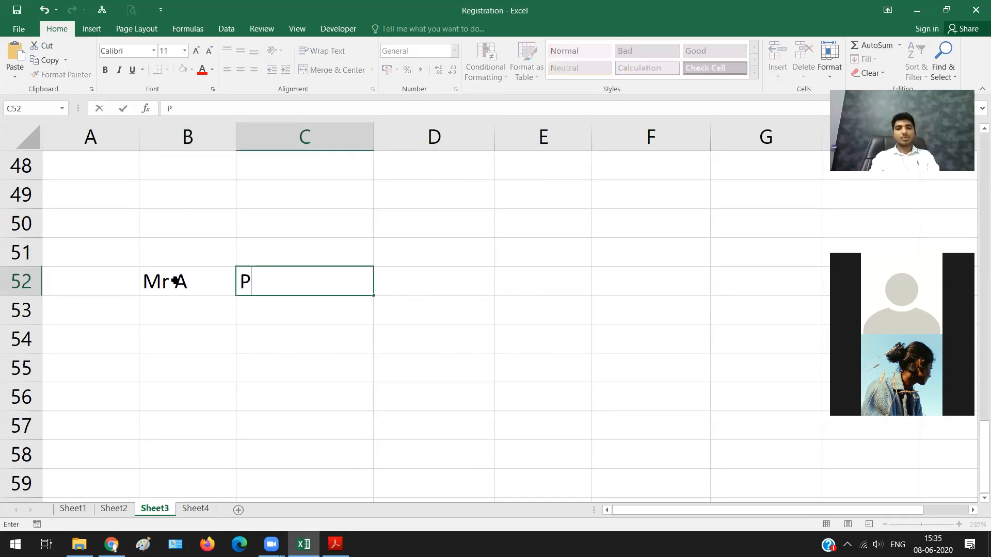
{"action": "type", "text": "roprietor"}
{"action": "key", "text": "Tab"}
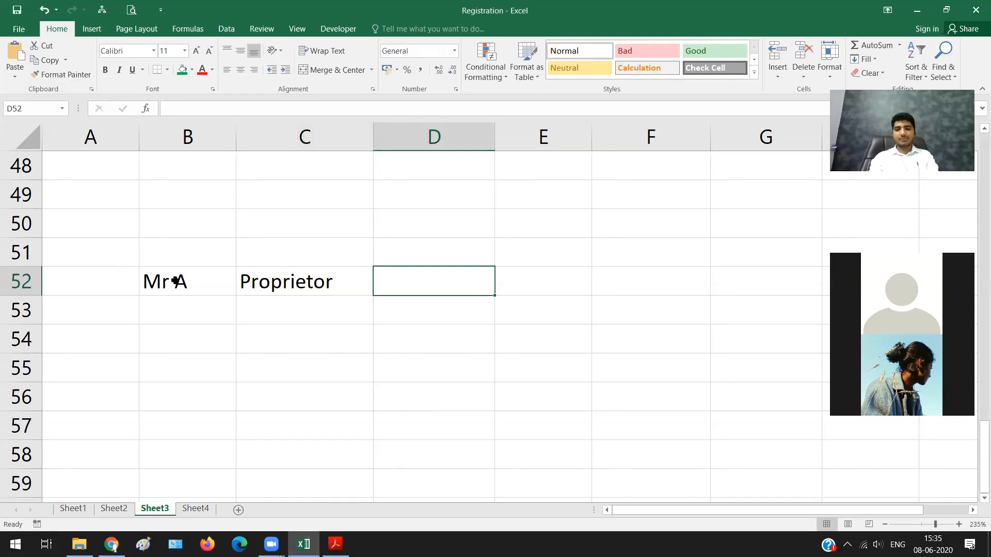
{"action": "type", "text": "15,00,000"}
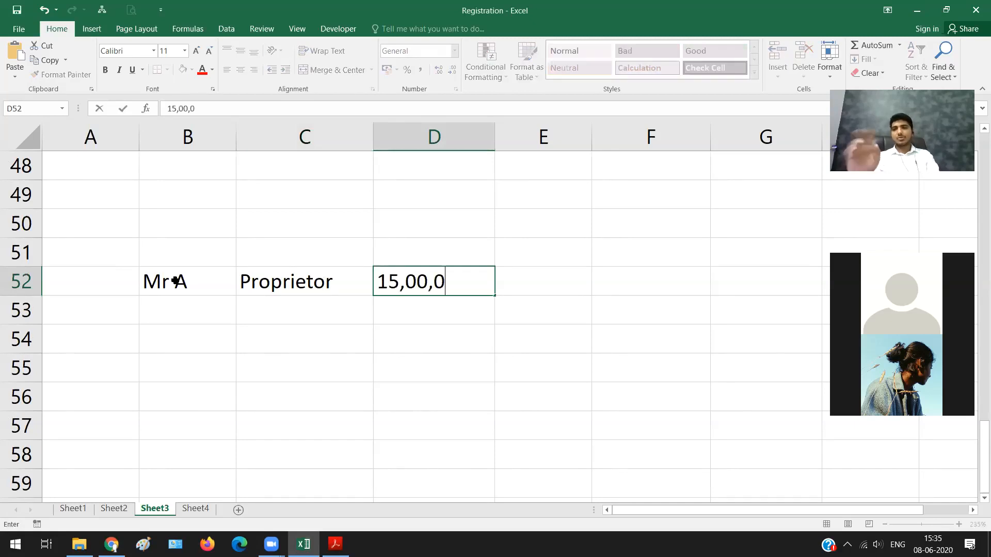
{"action": "key", "text": "Return"}
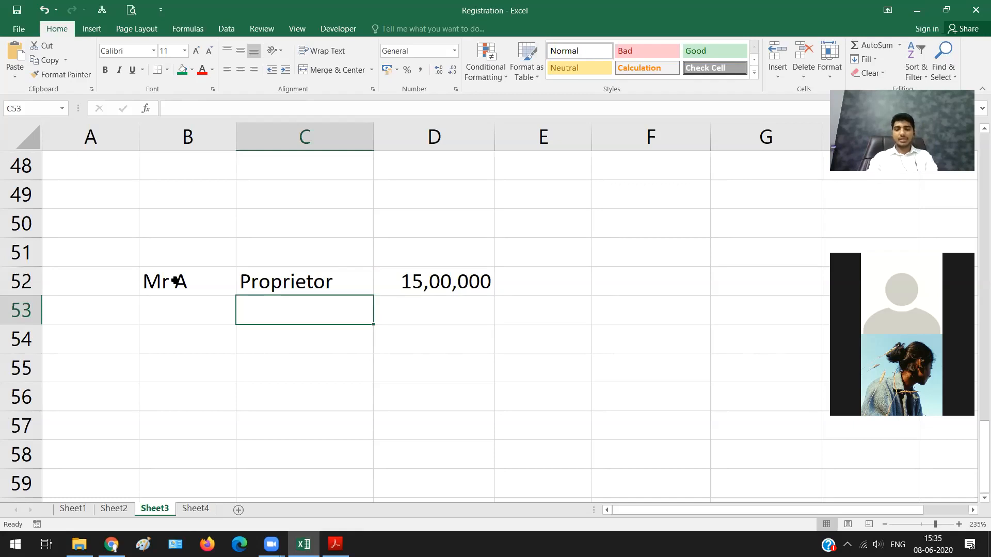
Step: Enter M/s AB & Co in B53, directly below Mr A
{"action": "key", "text": "Left"}
{"action": "type", "text": "Mr"}
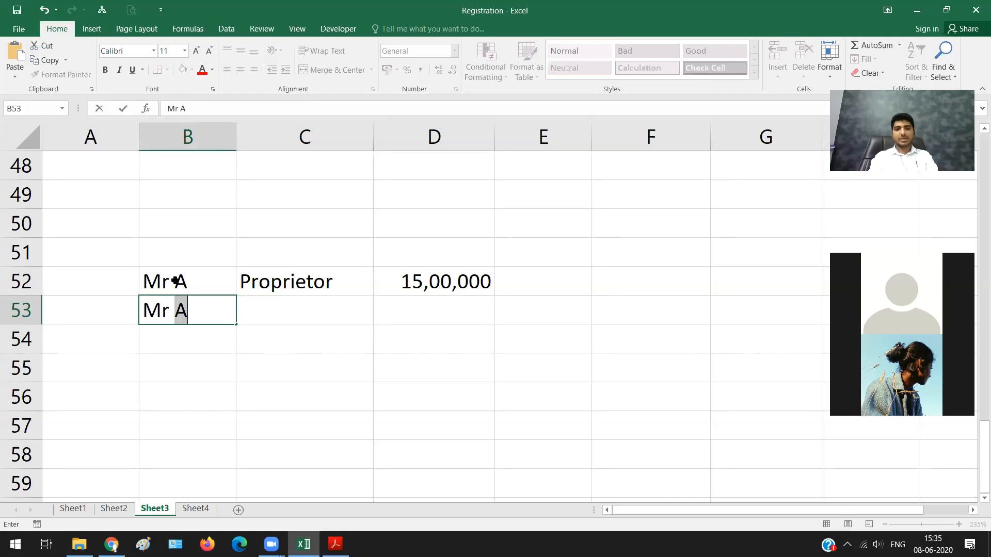
{"action": "key", "text": "BackSpace"}
{"action": "key", "text": "BackSpace"}
{"action": "key", "text": "BackSpace"}
{"action": "type", "text": "/s AB"}
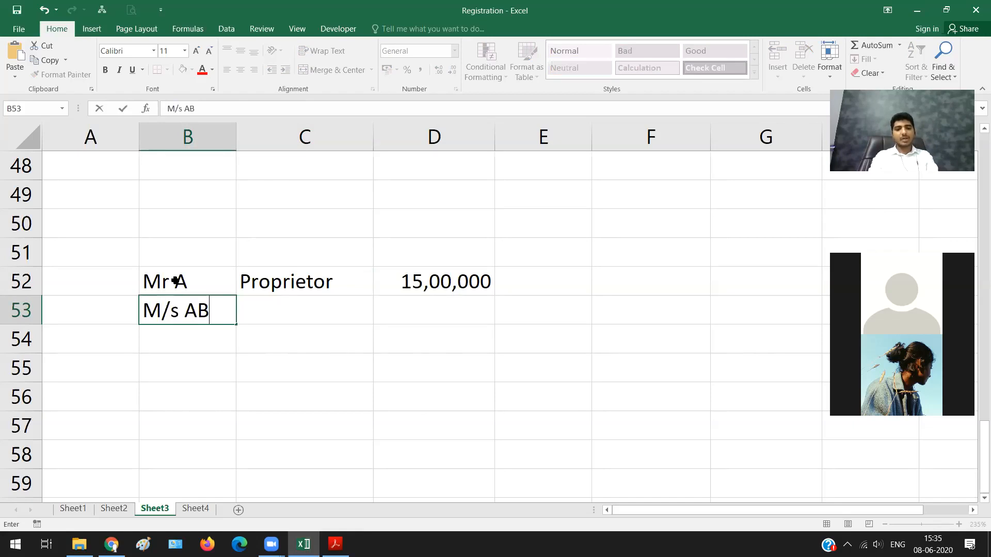
{"action": "type", "text": " & Co"}
{"action": "key", "text": "Tab"}
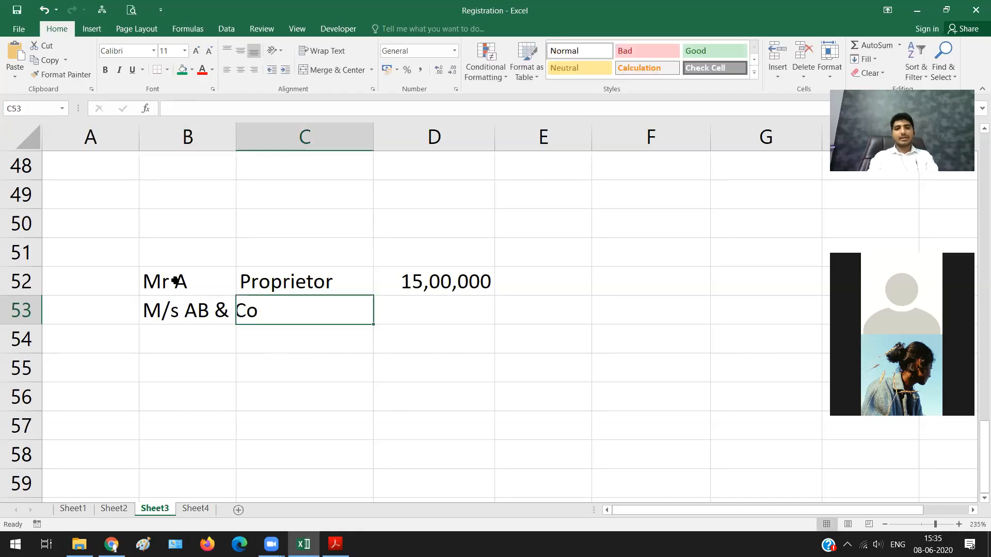
Step: Enter Firm in C53 and the turnover amount 8,00,000 in D53
{"action": "type", "text": "Firm"}
{"action": "key", "text": "Tab"}
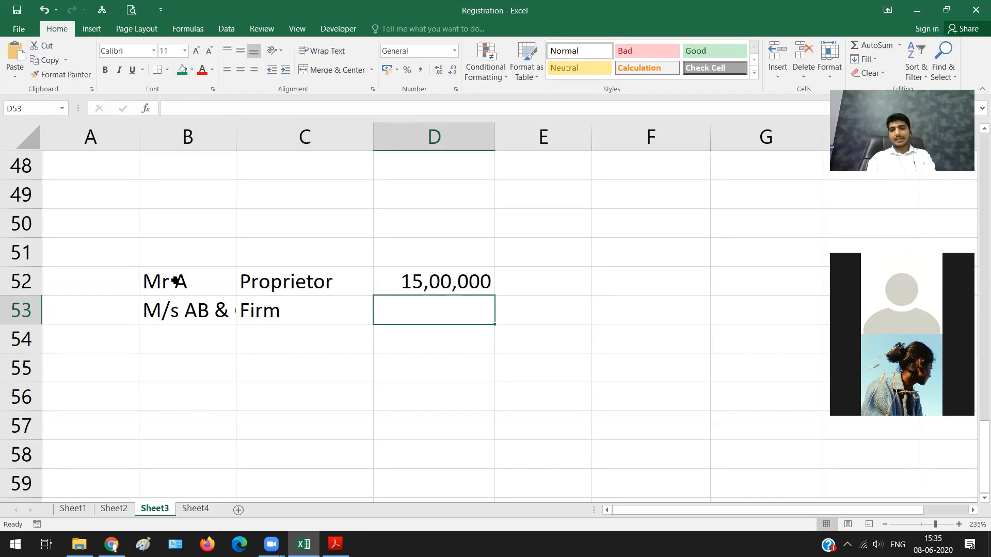
{"action": "type", "text": "8,00,000"}
{"action": "key", "text": "Tab"}
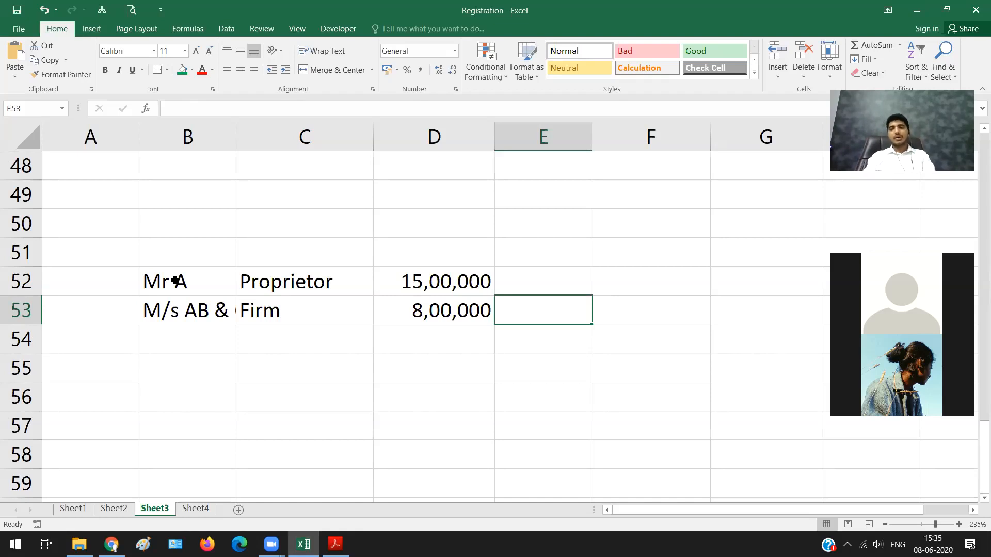
Step: Review the proprietor and firm entries in rows 52 and 53, ending on the proprietor's turnover amount
{"action": "left_click", "coordinate": [176, 281]}
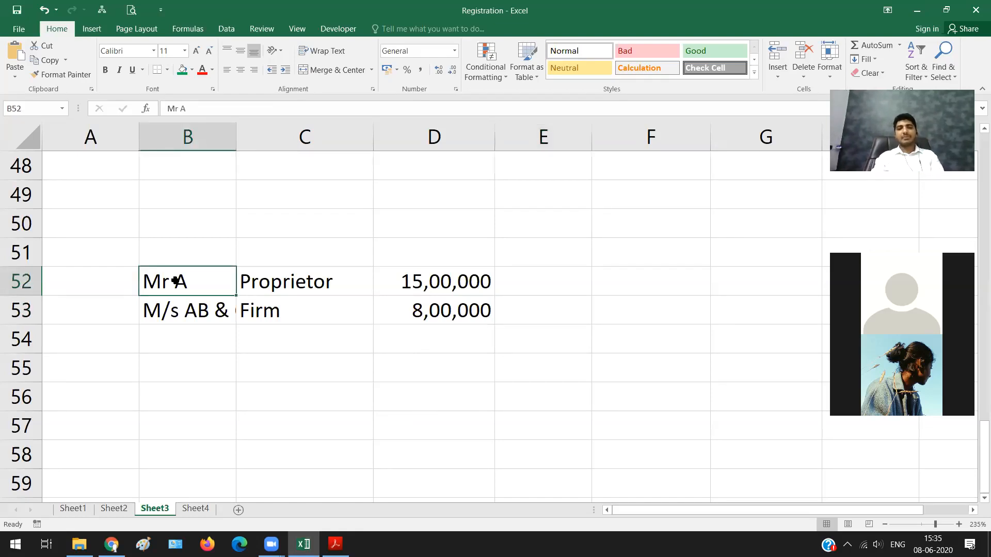
{"action": "left_click", "coordinate": [188, 312]}
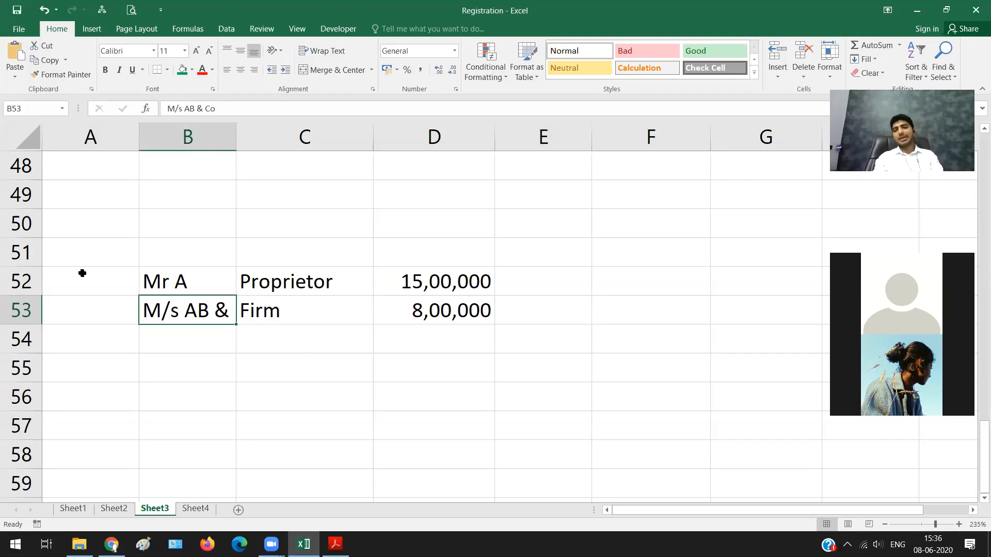
{"action": "key", "text": "Left"}
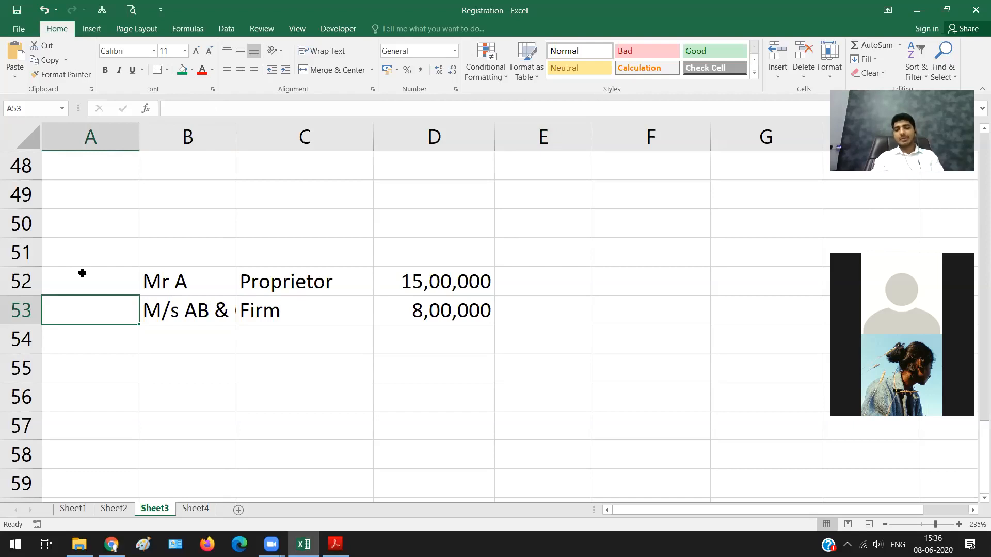
{"action": "key", "text": "Up"}
{"action": "key", "text": "Right"}
{"action": "key", "text": "Right"}
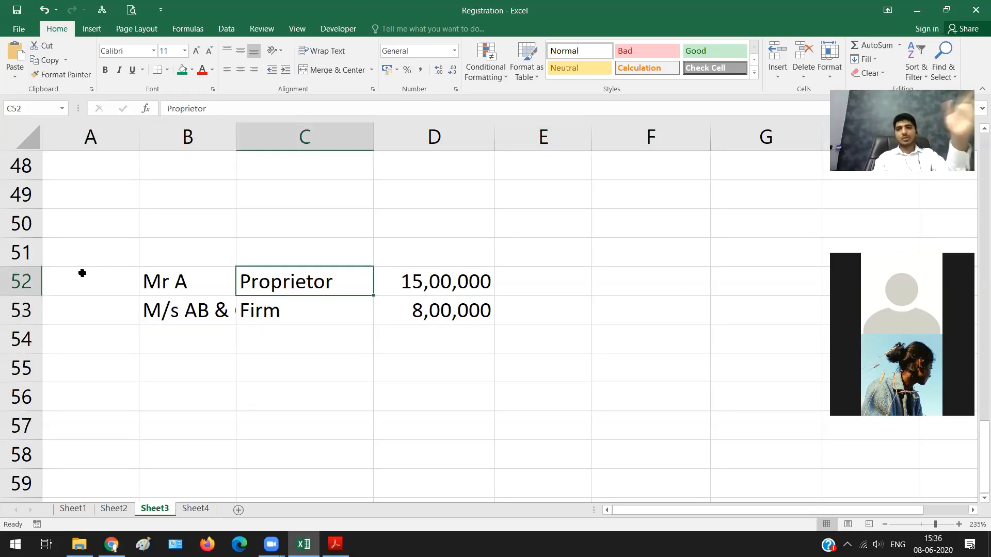
{"action": "key", "text": "Right"}
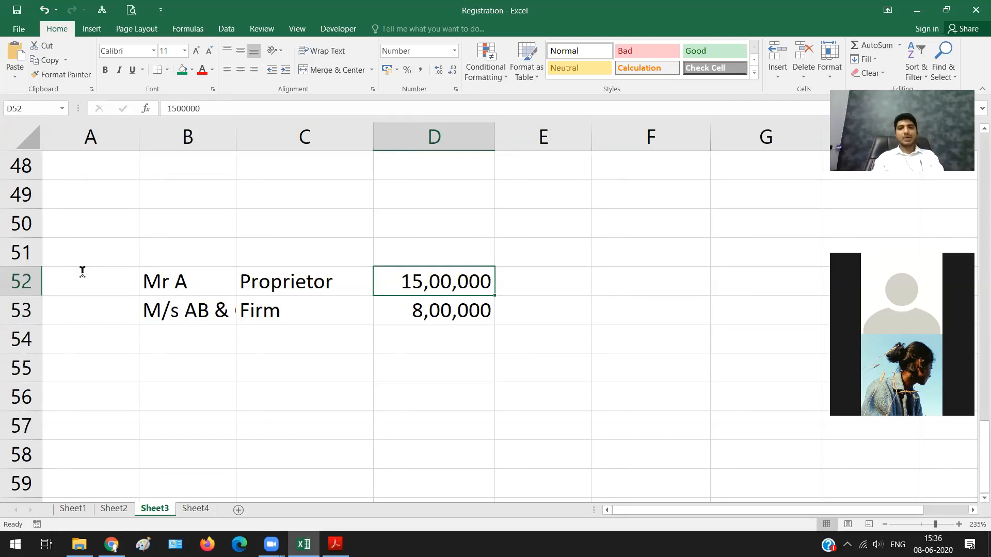
Step: Switch to the PDF in Acrobat Reader and read heading (D) on exported, exempted and inter-State supplies, highlighting its text
{"action": "key", "text": "alt+Tab"}
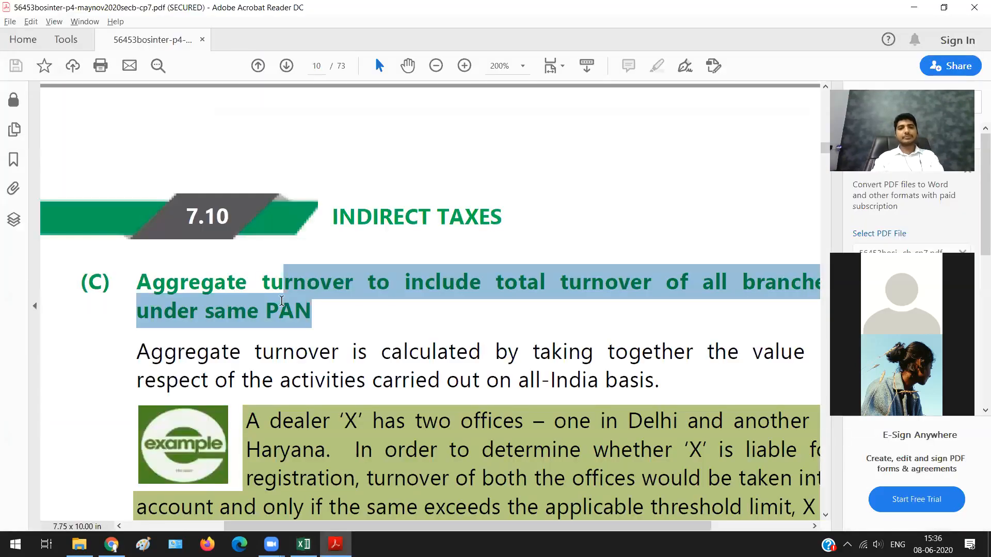
{"action": "scroll", "coordinate": [282, 301], "scroll_direction": "down", "scroll_amount": 5}
{"action": "scroll", "coordinate": [149, 229], "scroll_direction": "down", "scroll_amount": 1}
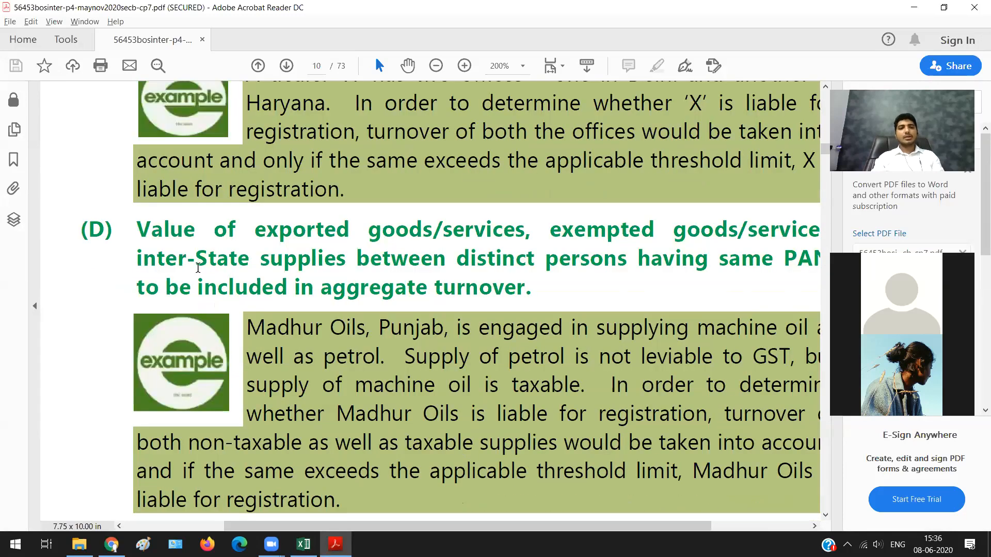
{"action": "left_click_drag", "start_coordinate": [138, 227], "coordinate": [278, 229]}
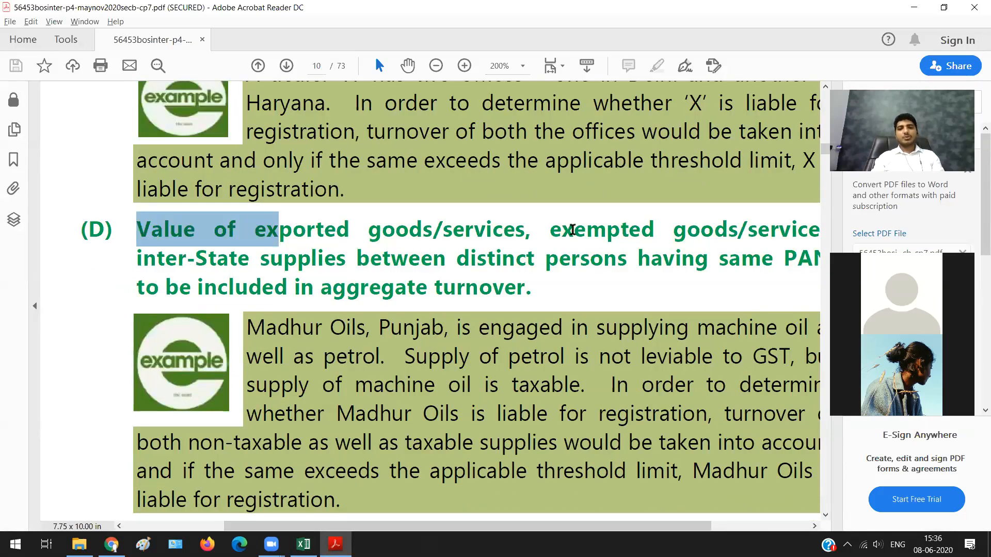
{"action": "left_click", "coordinate": [724, 229], "text": "shift"}
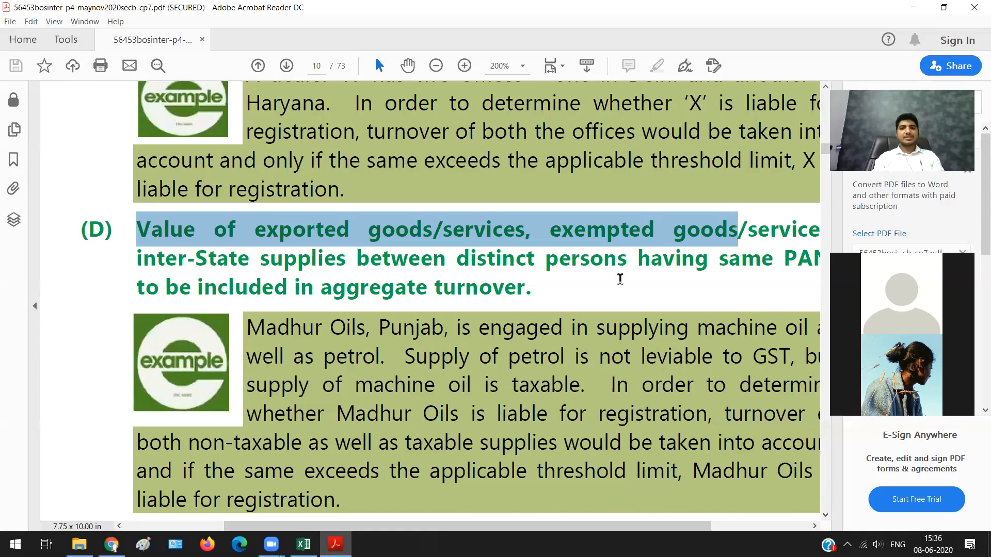
{"action": "left_click", "coordinate": [628, 277], "text": "shift"}
{"action": "left_click", "coordinate": [550, 298], "text": "shift"}
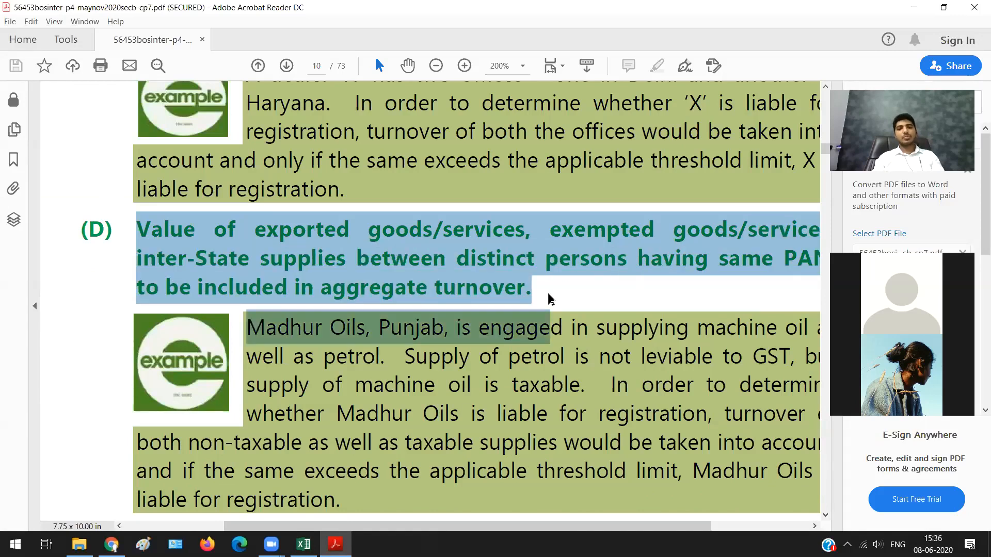
Step: Switch to Excel and enter Delhi in B60 of Sheet3, below the proprietor and firm example
{"action": "key", "text": "alt+Tab"}
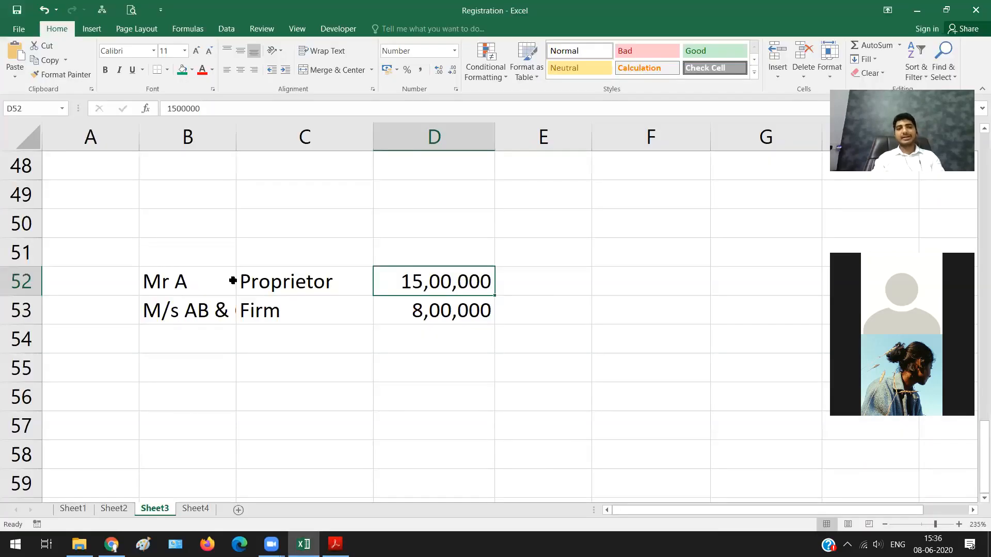
{"action": "left_click_drag", "start_coordinate": [188, 252], "coordinate": [520, 355]}
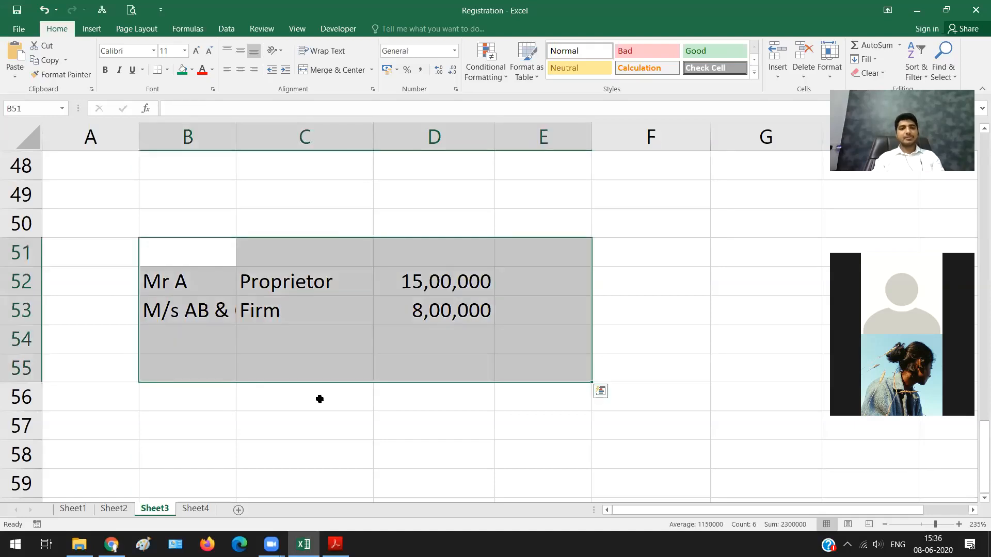
{"action": "left_click", "coordinate": [319, 400]}
{"action": "scroll", "coordinate": [319, 400], "scroll_direction": "down", "scroll_amount": 4}
{"action": "scroll", "coordinate": [174, 310], "scroll_direction": "up", "scroll_amount": 1}
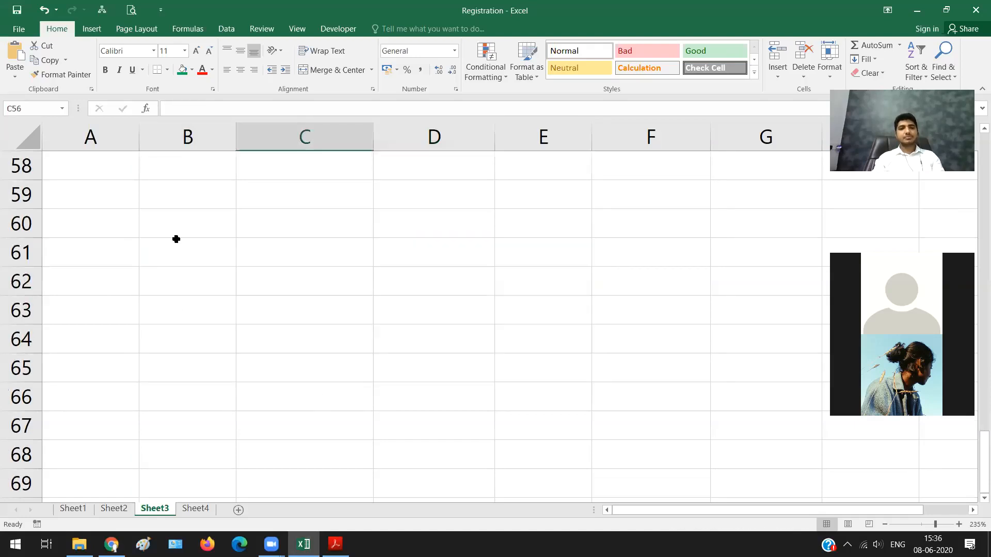
{"action": "left_click", "coordinate": [182, 228]}
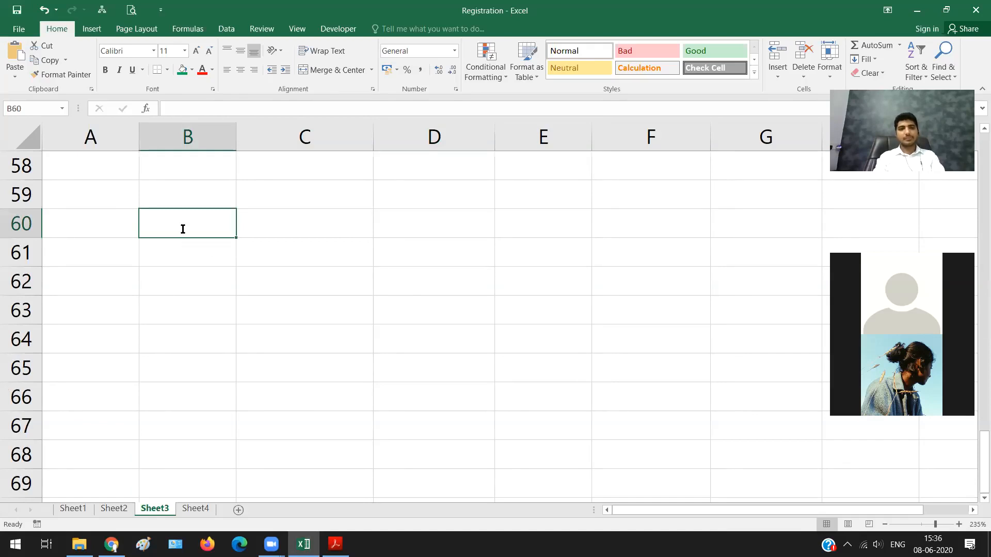
{"action": "type", "text": "de"}
{"action": "key", "text": "BackSpace"}
{"action": "key", "text": "BackSpace"}
{"action": "type", "text": "Delhi"}
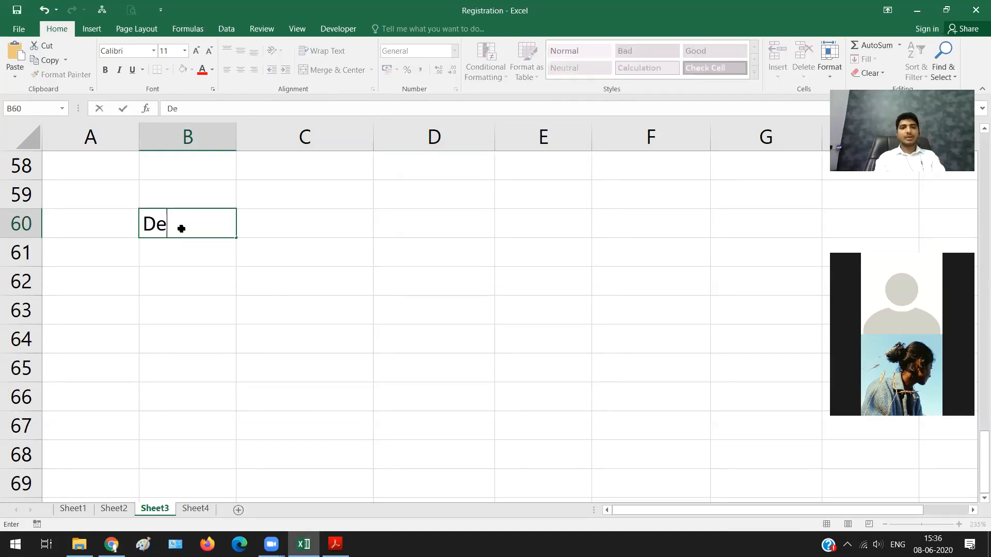
{"action": "key", "text": "Return"}
Step: Enter Punjab in B61, directly below Delhi
{"action": "type", "text": "Punjab"}
{"action": "key", "text": "Tab"}
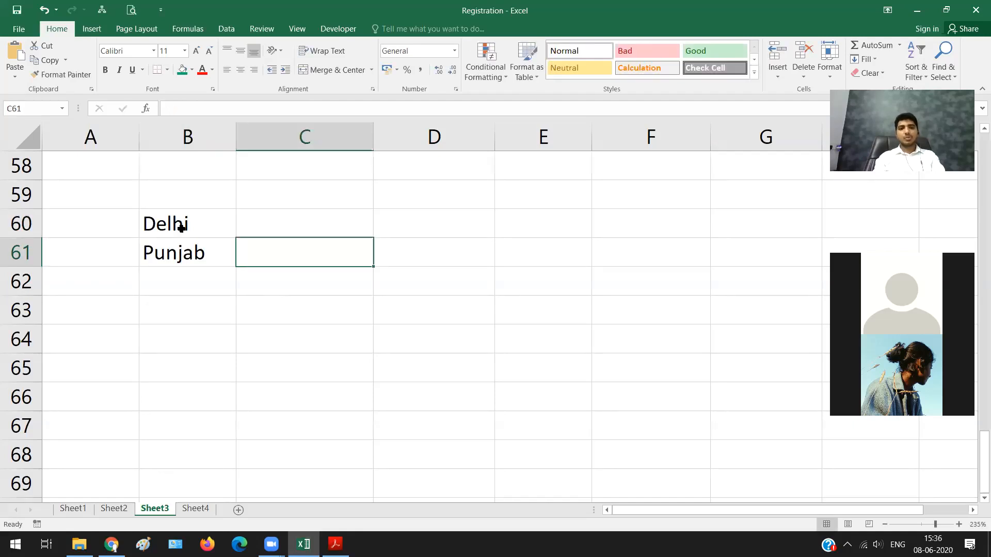
Step: Add the column heading Sale in C59, above the Delhi and Punjab rows
{"action": "key", "text": "Up"}
{"action": "key", "text": "Up"}
{"action": "type", "text": "Sale"}
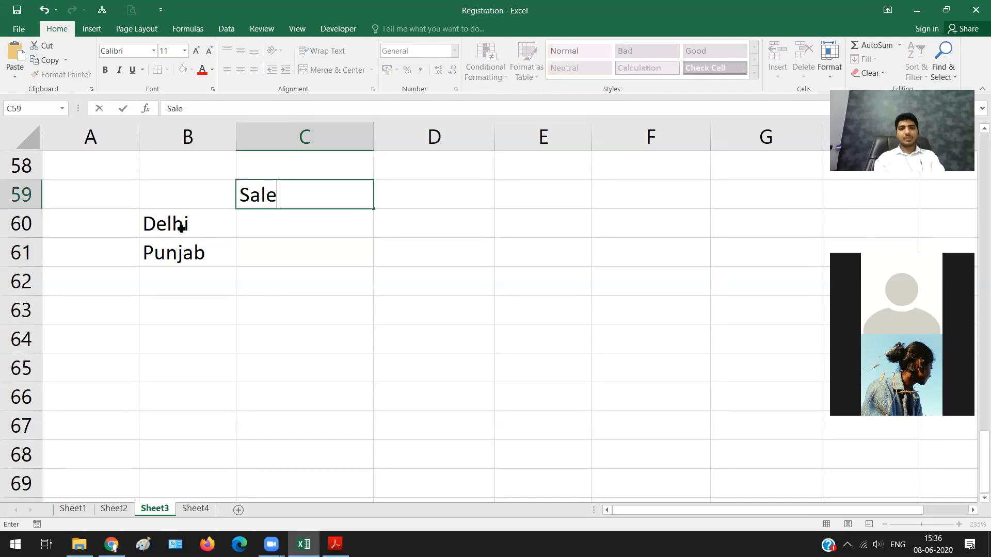
{"action": "key", "text": "Return"}
Step: Enter the sale amounts 10,00,000 for Delhi in C60 and 8,00,000 for Punjab in C61
{"action": "type", "text": "10,00,00"}
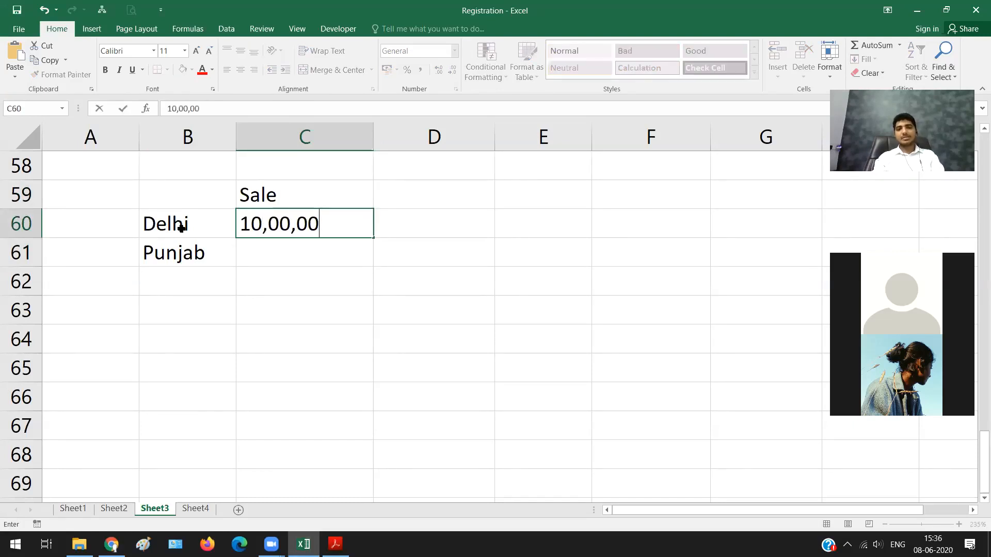
{"action": "type", "text": "0"}
{"action": "key", "text": "Return"}
{"action": "key", "text": "F2"}
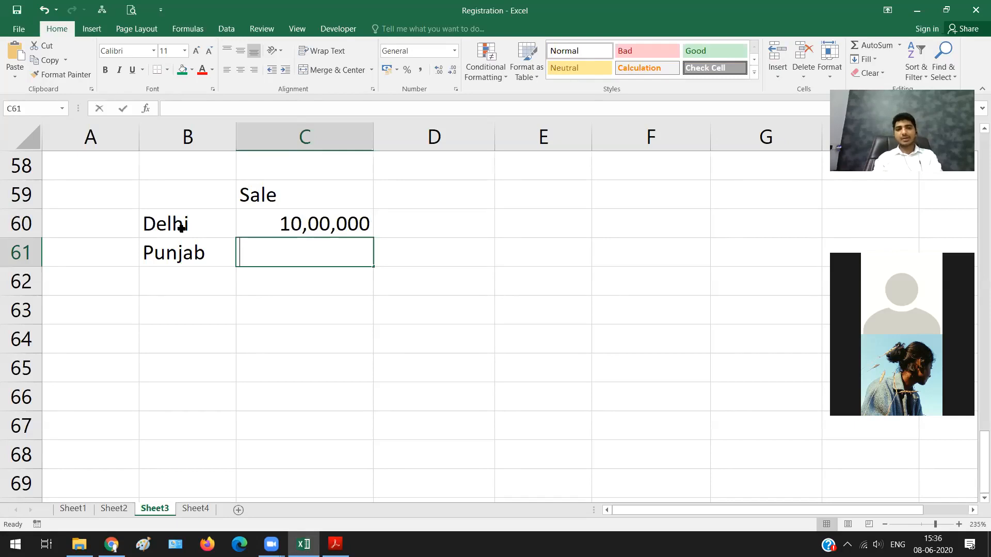
{"action": "type", "text": "8,00,000"}
{"action": "key", "text": "Tab"}
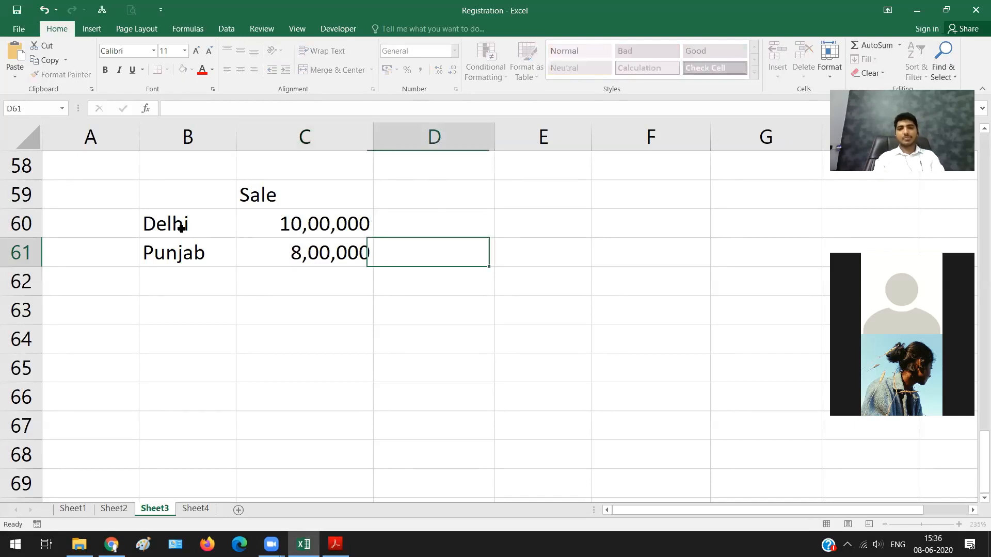
Step: Add the column heading Transfer in D59, beside the Sale heading
{"action": "key", "text": "Up"}
{"action": "key", "text": "Up"}
{"action": "type", "text": "tRA"}
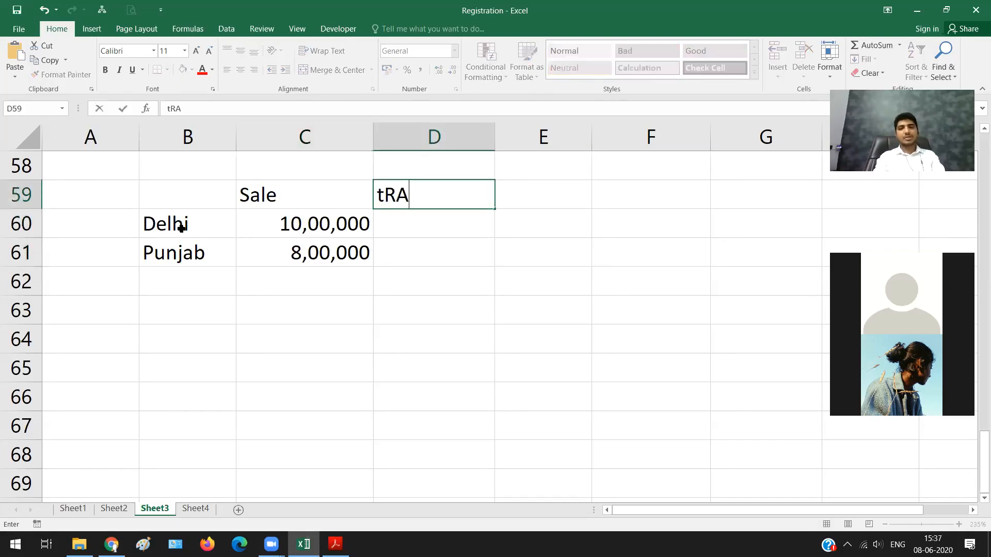
{"action": "key", "text": "BackSpace"}
{"action": "key", "text": "BackSpace"}
{"action": "key", "text": "BackSpace"}
{"action": "type", "text": "tR"}
{"action": "key", "text": "BackSpace"}
{"action": "key", "text": "BackSpace"}
{"action": "type", "text": "Tr"}
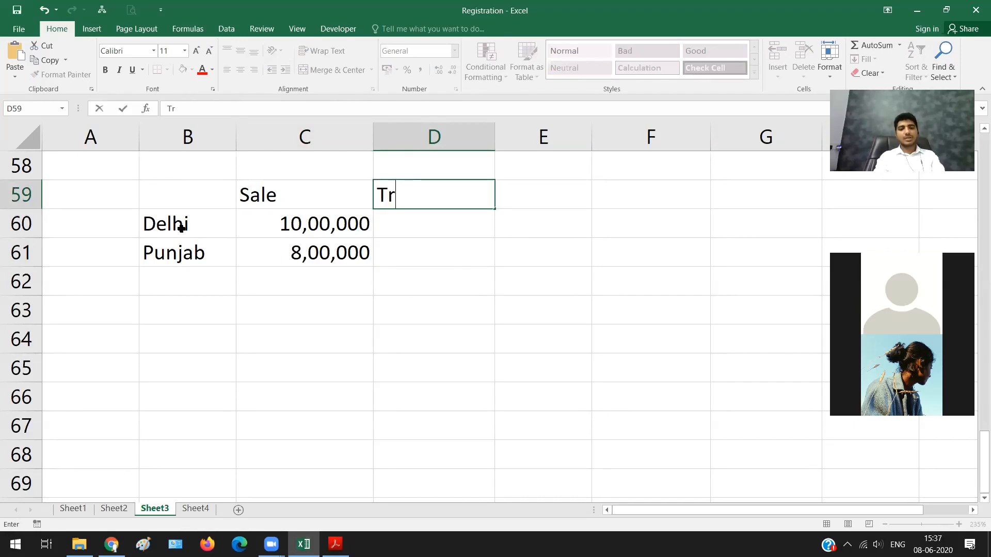
{"action": "type", "text": "ansfer"}
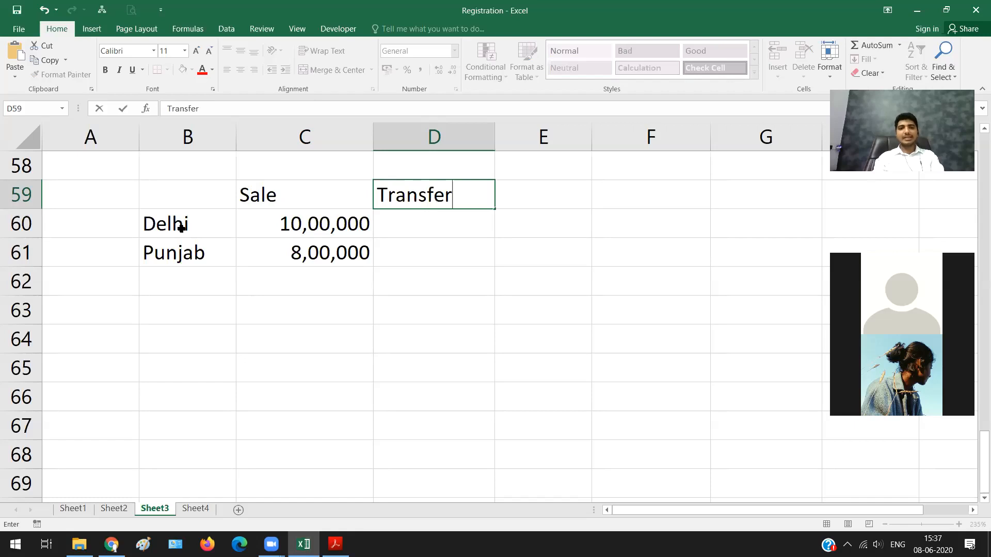
{"action": "key", "text": "Return"}
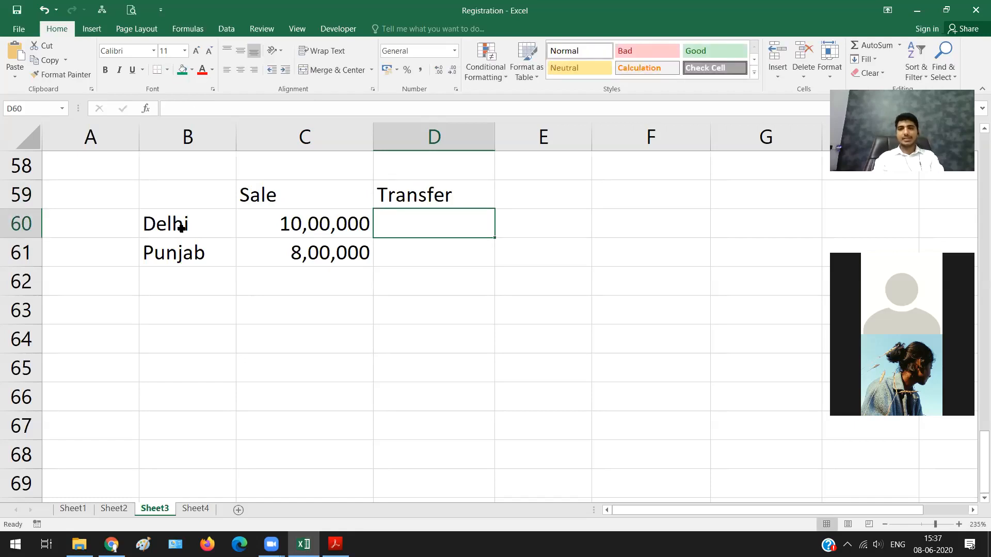
Step: Enter 6,00,000 as Delhi's transfer amount in D60
{"action": "type", "text": "6"}
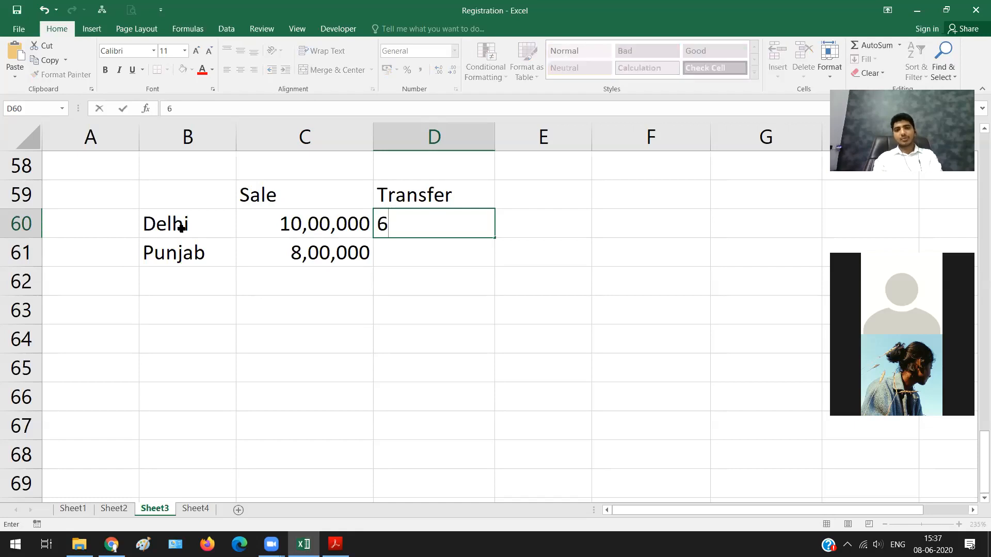
{"action": "type", "text": "000000"}
{"action": "key", "text": "Return"}
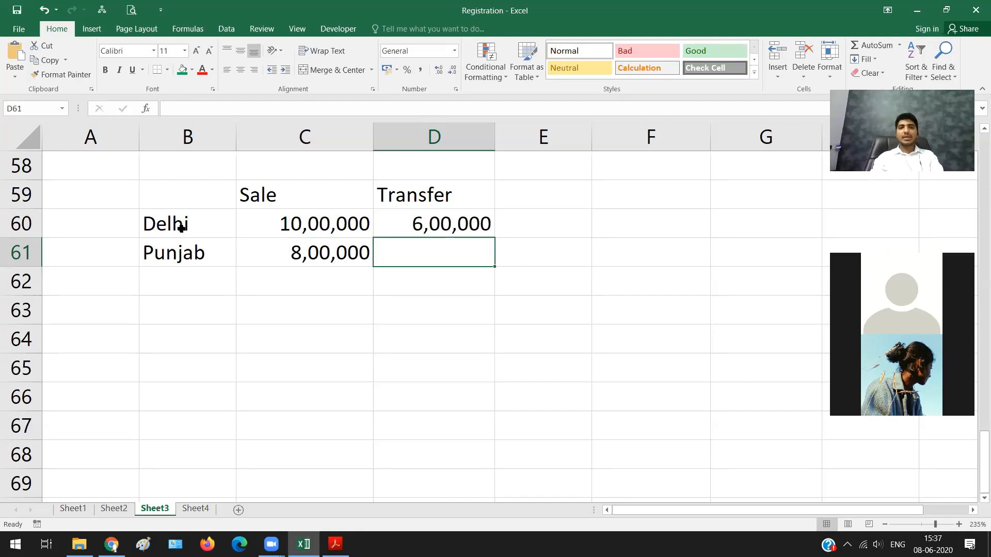
Step: Review the Delhi and Punjab rows across B60:D61, ending on Delhi's transfer amount
{"action": "key", "text": "Left"}
{"action": "key", "text": "Left"}
{"action": "key", "text": "Up"}
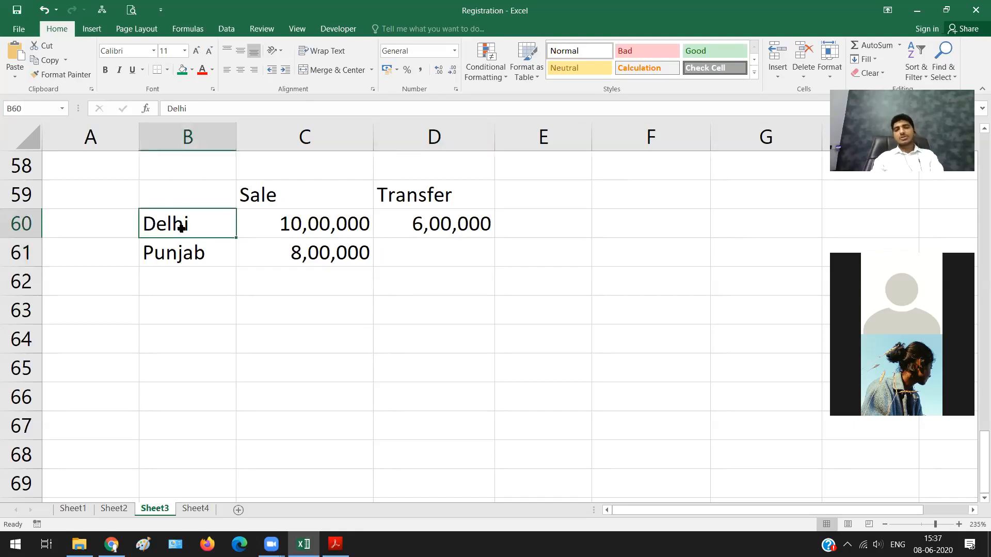
{"action": "key", "text": "shift+Down"}
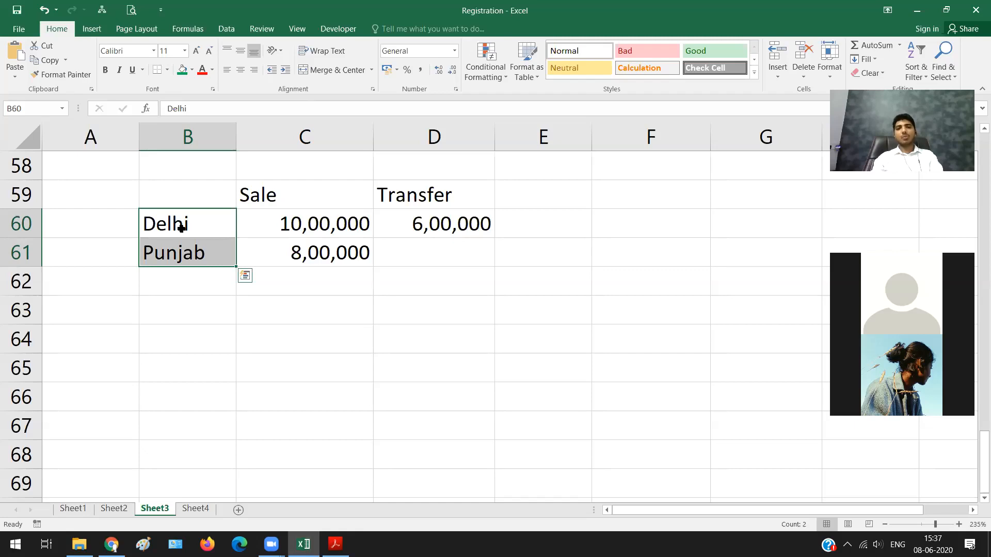
{"action": "key", "text": "shift+Right"}
{"action": "key", "text": "shift+Right"}
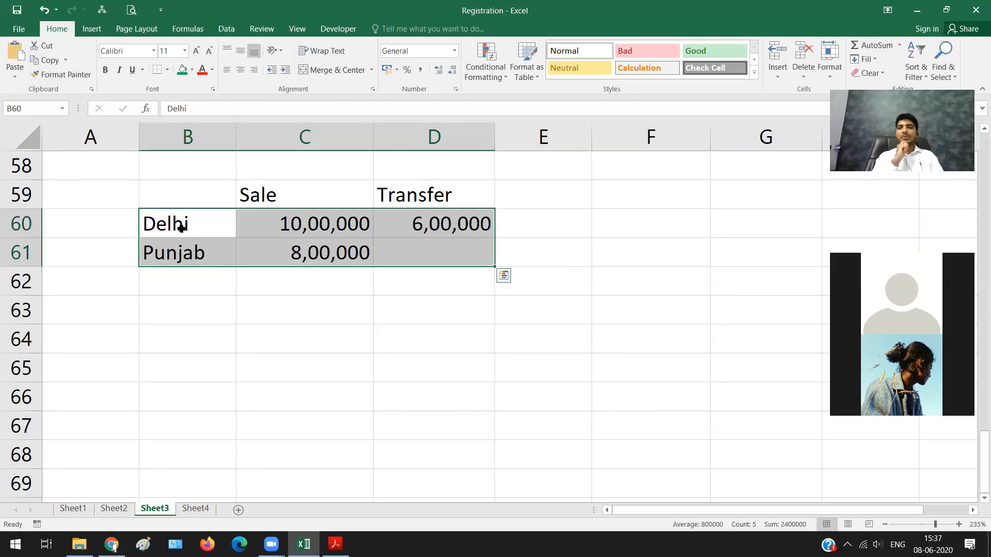
{"action": "key", "text": "Right"}
{"action": "key", "text": "Right"}
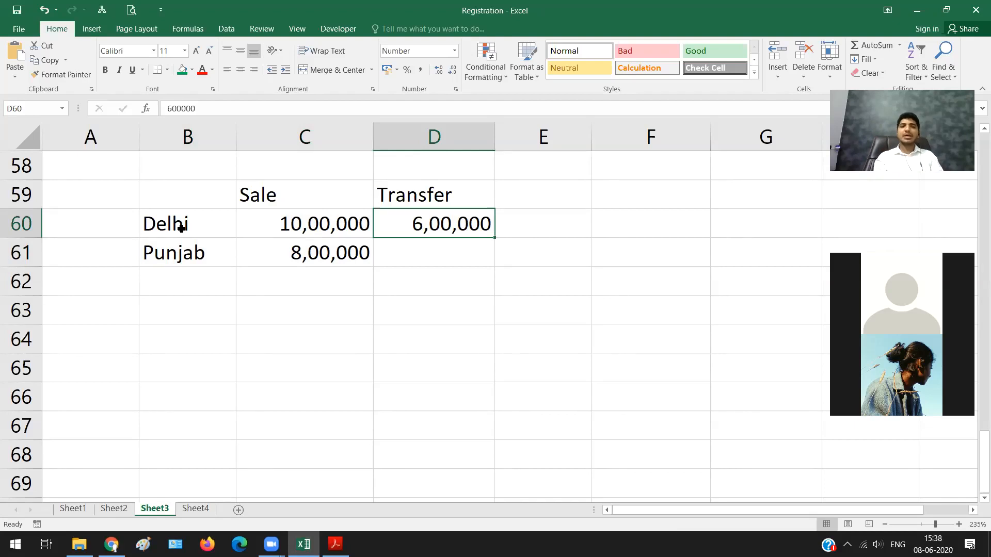
Step: Compare the Delhi and Punjab locations, and select their sale and transfer amounts in C60:D61 to check the total
{"action": "left_click", "coordinate": [182, 228]}
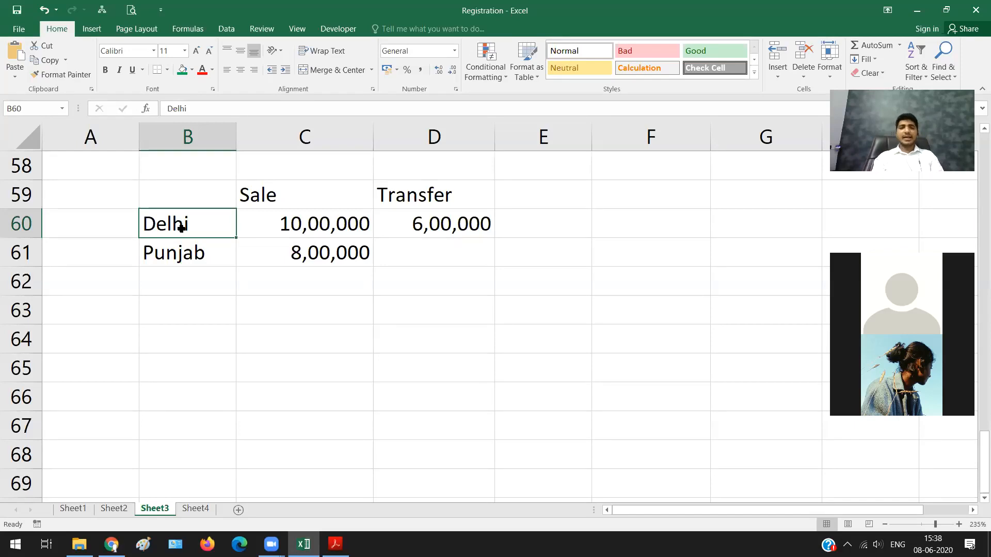
{"action": "key", "text": "Down"}
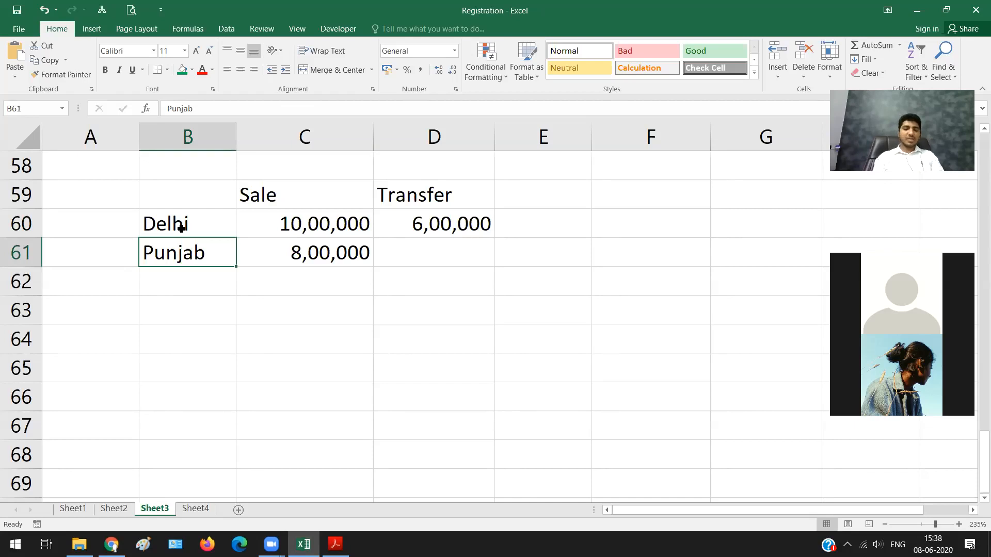
{"action": "key", "text": "Up"}
{"action": "key", "text": "Down"}
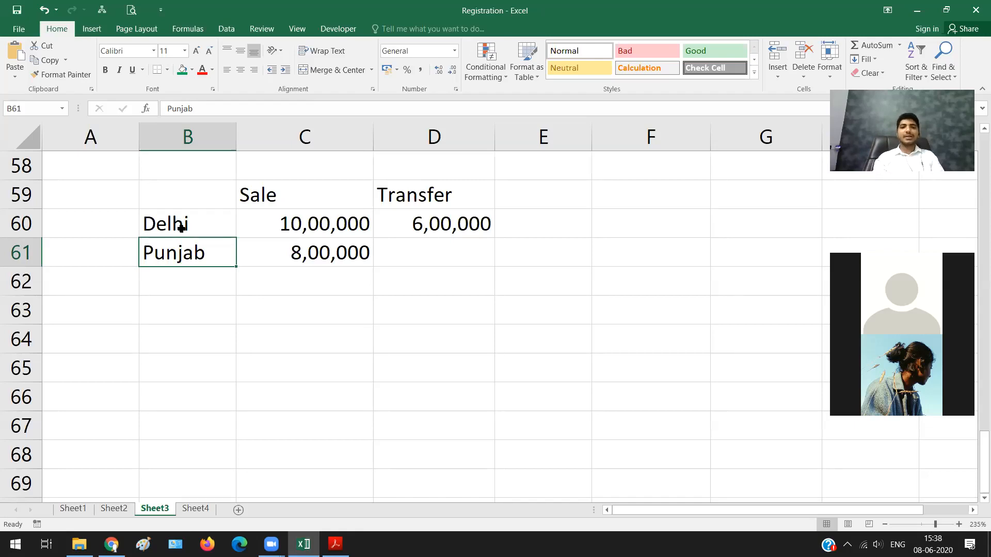
{"action": "left_click", "coordinate": [181, 228]}
{"action": "key", "text": "Right"}
{"action": "key", "text": "shift+Down"}
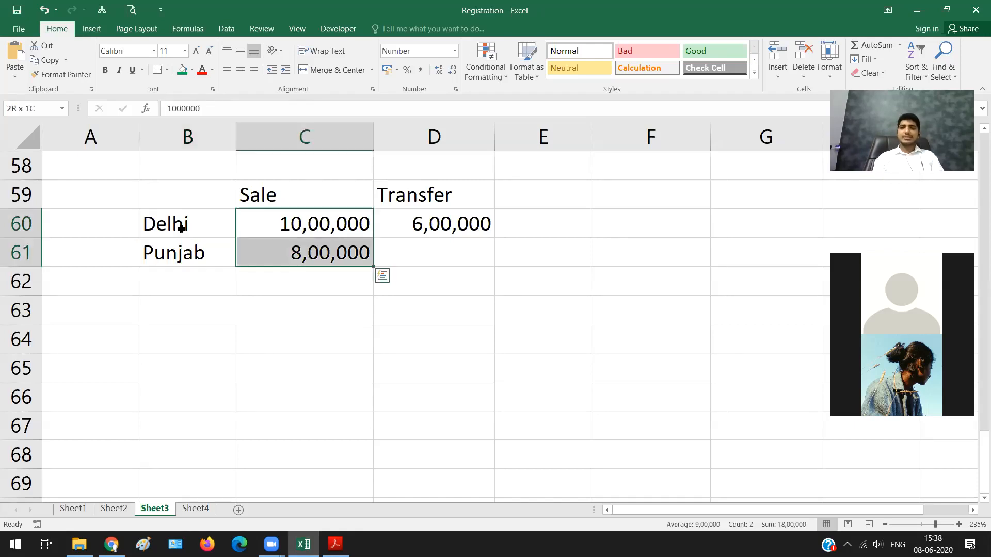
{"action": "key", "text": "shift+Right"}
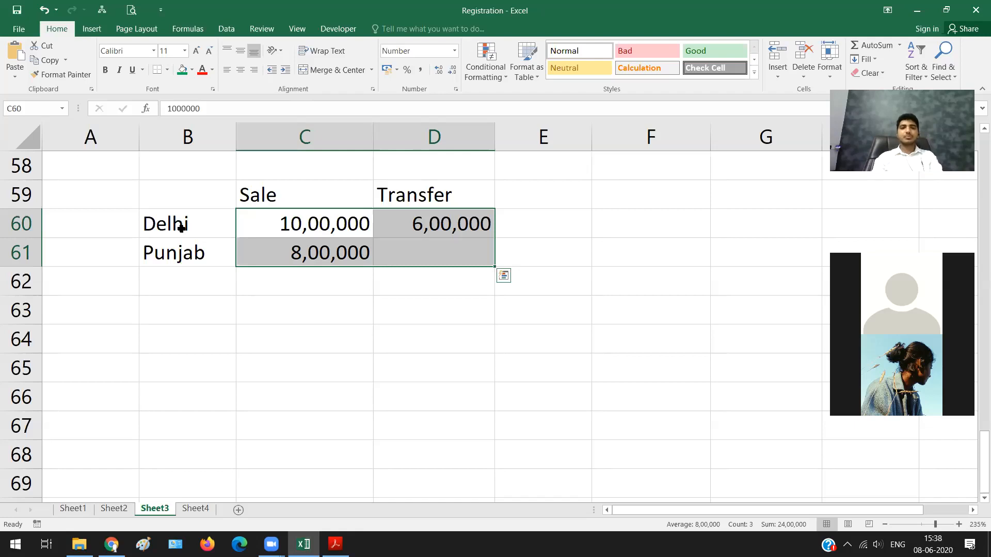
Step: Replace Punjab in B61 with Delhi so both rows are in the same state
{"action": "left_click", "coordinate": [182, 228]}
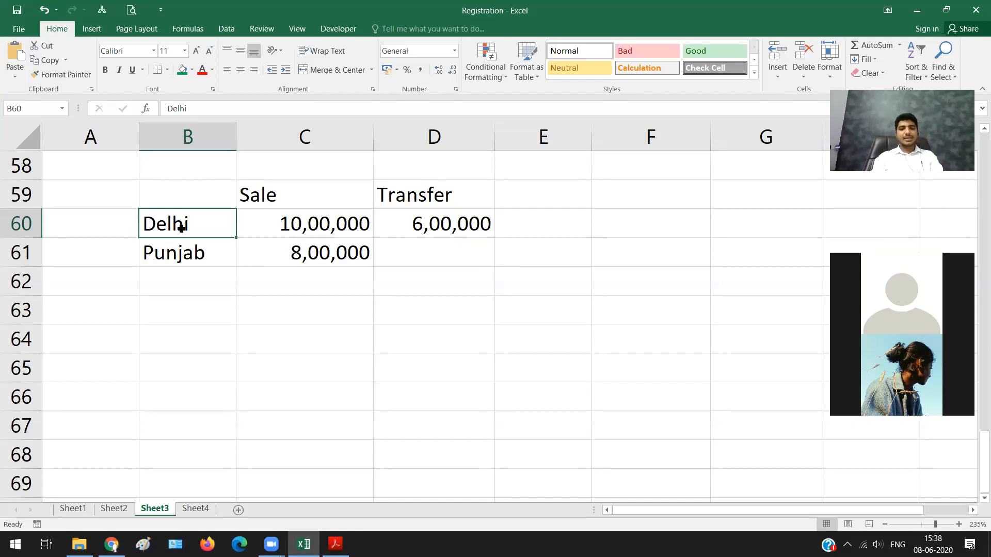
{"action": "key", "text": "Down"}
{"action": "type", "text": "Delhi"}
{"action": "key", "text": "Return"}
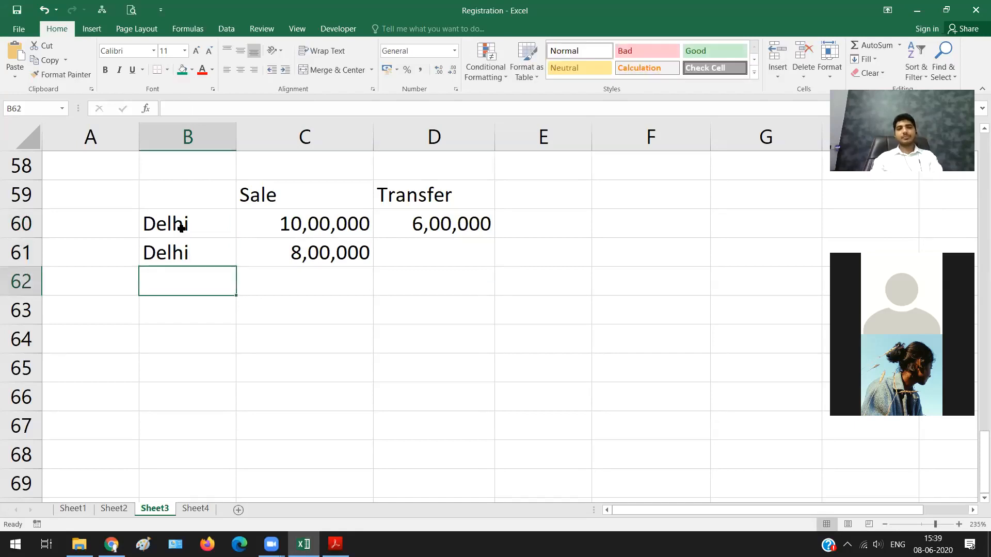
Step: Review the sale amounts of the two Delhi rows, and select the first row's sale and transfer amounts in C60:D60
{"action": "left_click", "coordinate": [182, 228]}
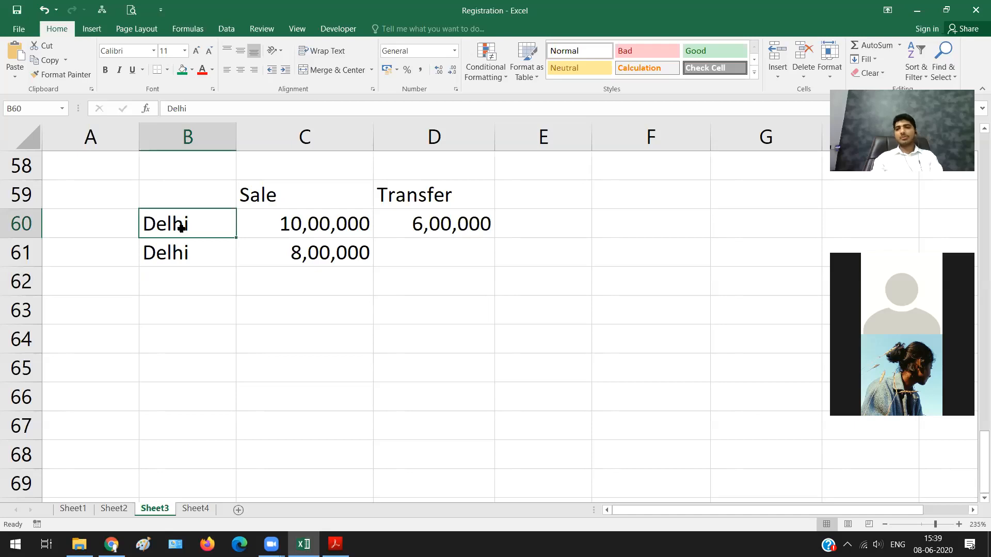
{"action": "key", "text": "Right"}
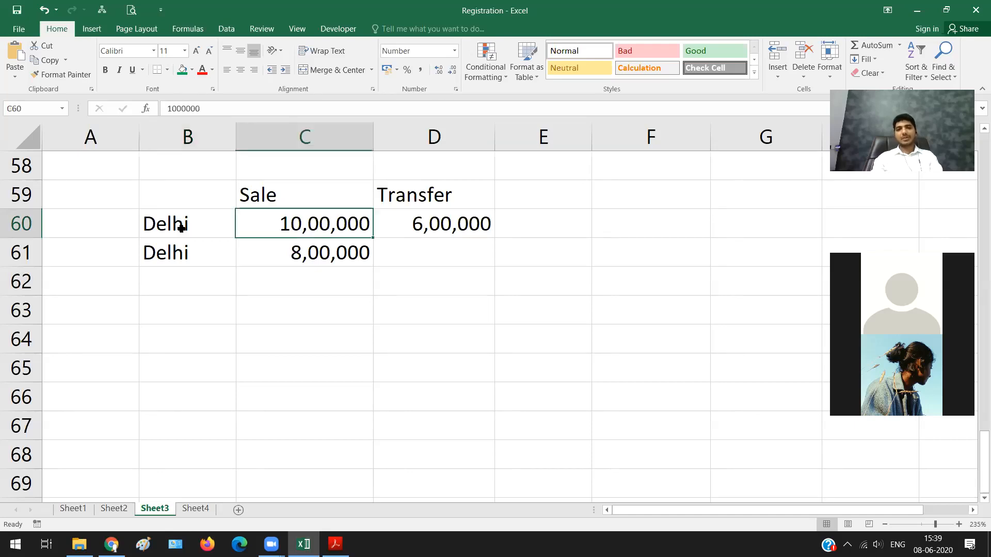
{"action": "key", "text": "Down"}
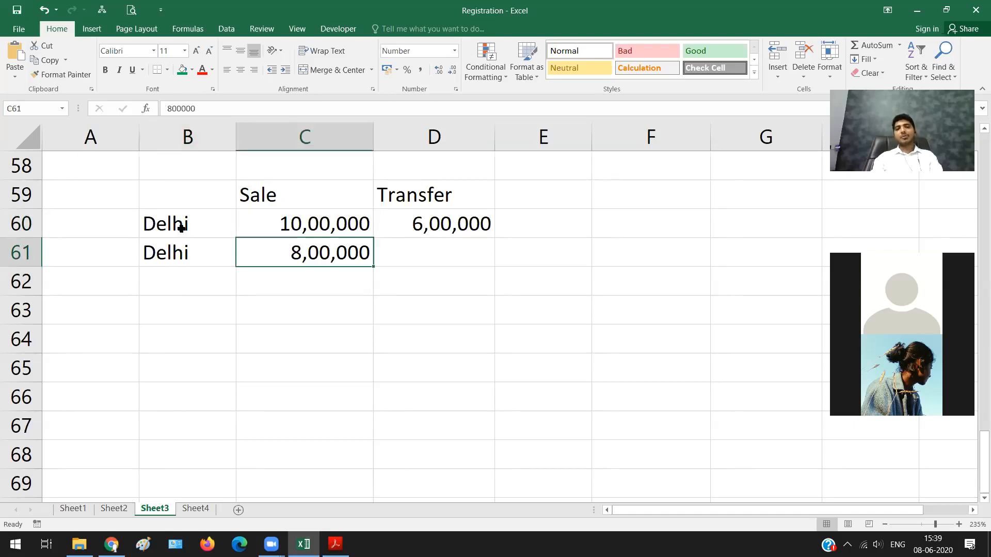
{"action": "key", "text": "Up"}
{"action": "key", "text": "Right"}
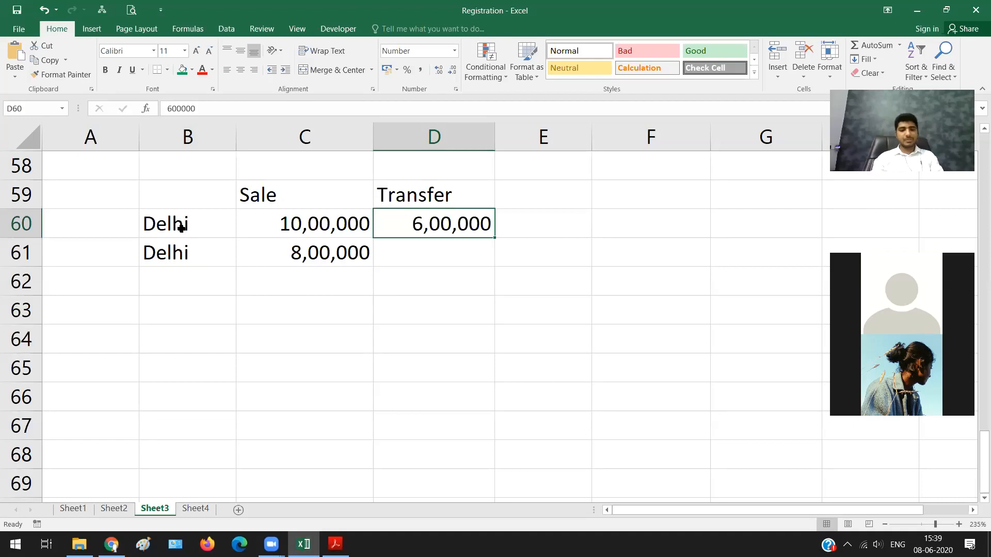
{"action": "key", "text": "Left"}
{"action": "key", "text": "shift+Right"}
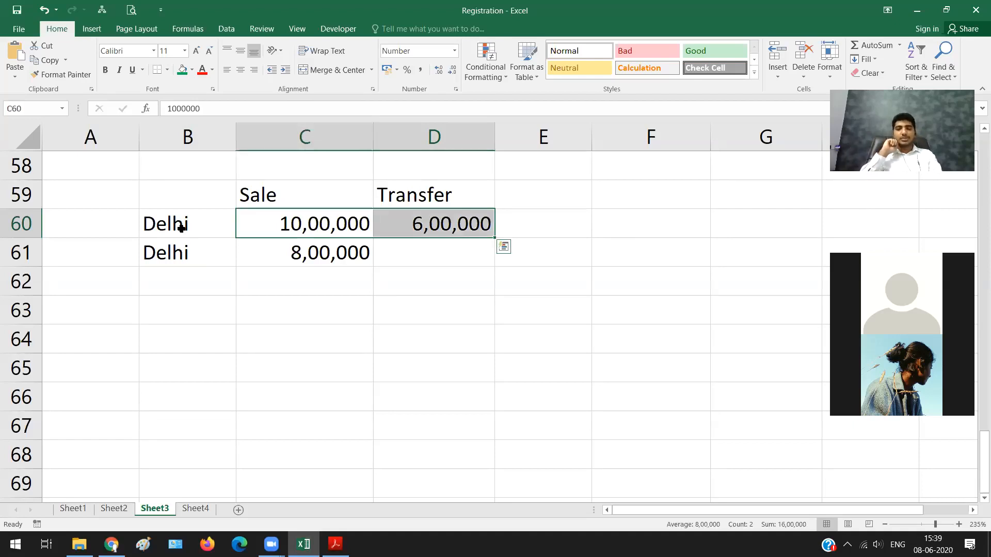